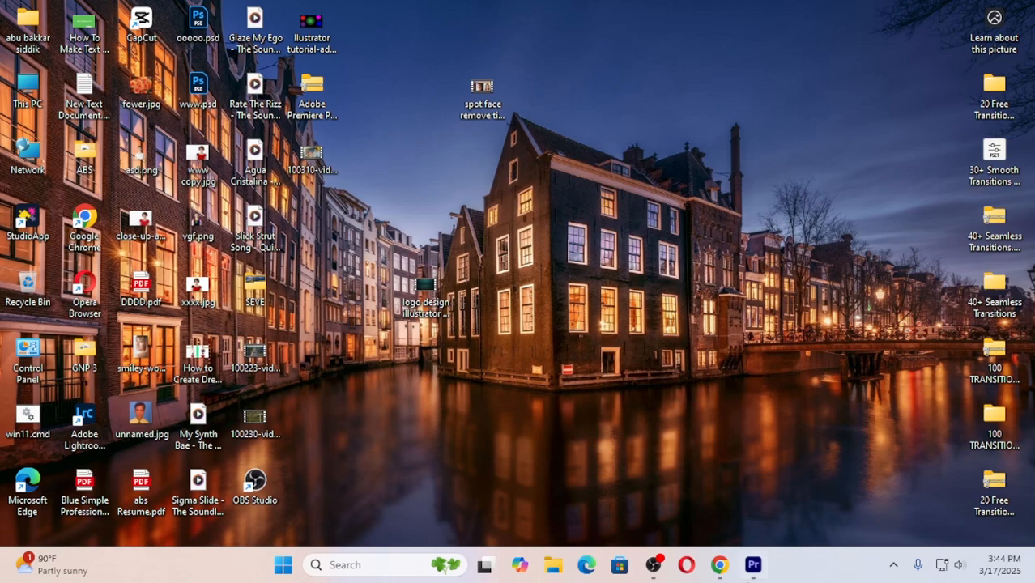
# Step: Switch to the Untitled project in Premiere Pro, review the Video Effects categories and return to the project's media area
pyautogui.moveTo(753, 565)
pyautogui.click(801, 456)
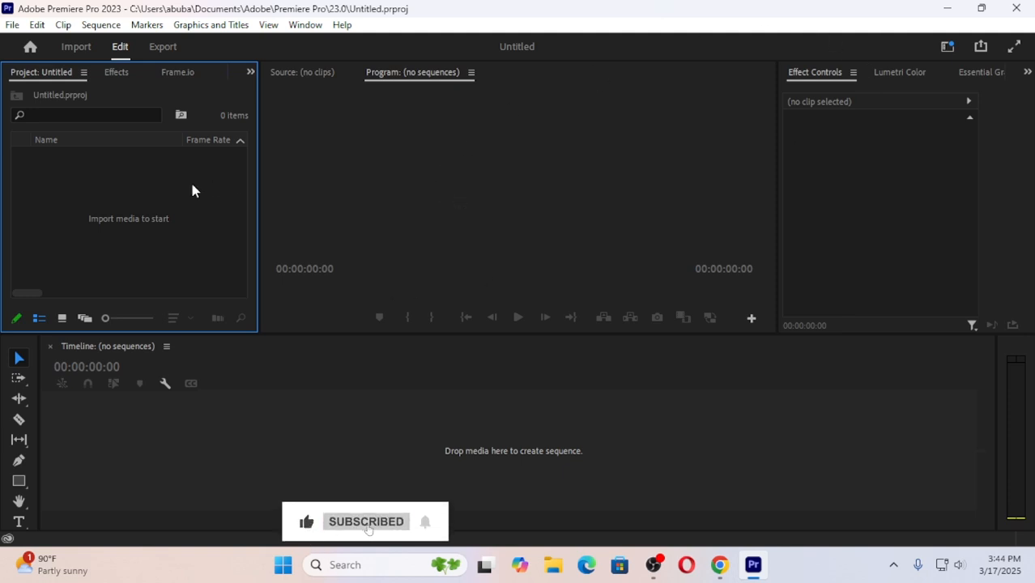
pyautogui.click(120, 71)
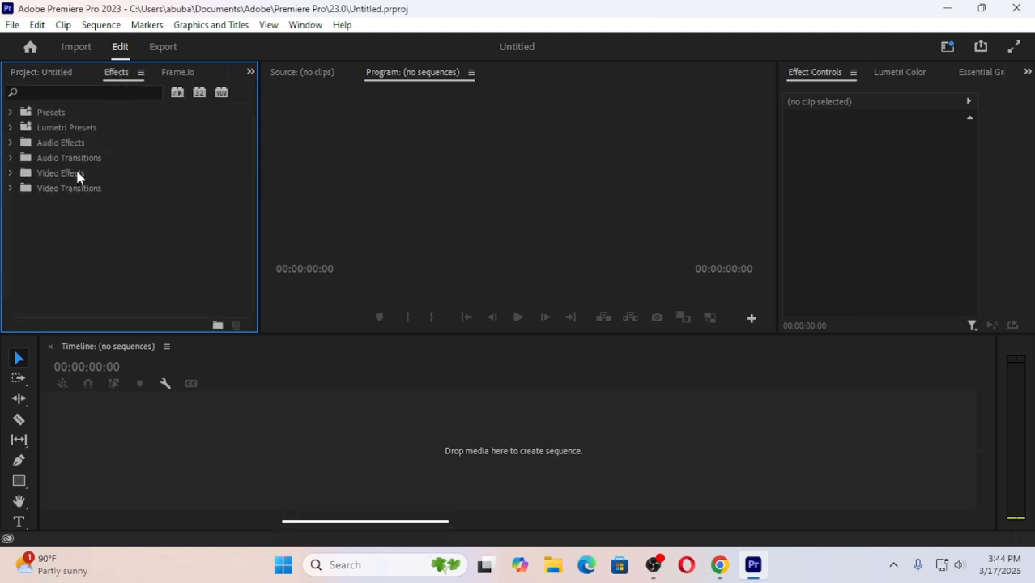
pyautogui.doubleClick(30, 174)
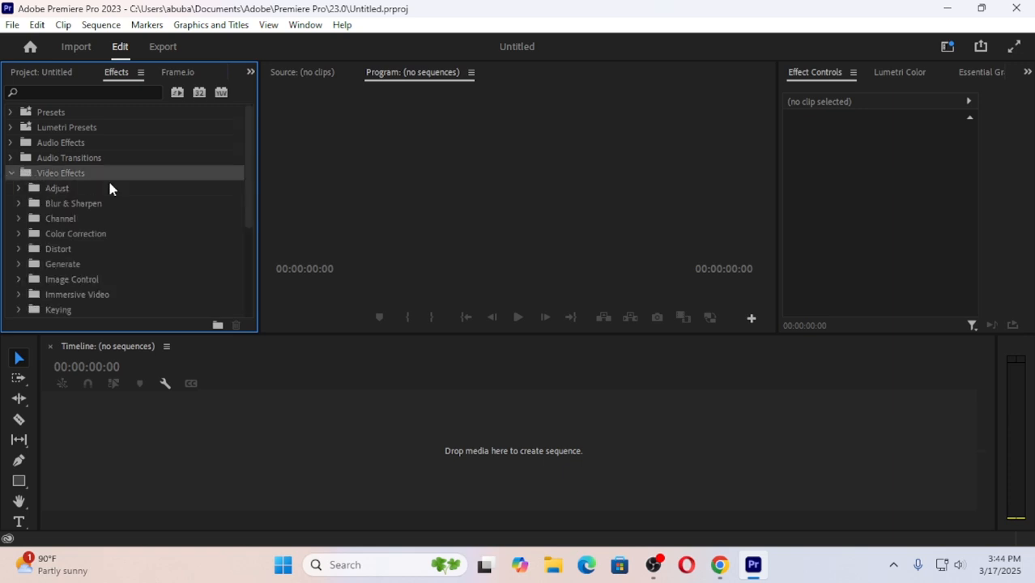
pyautogui.scroll(-5, 77, 272)
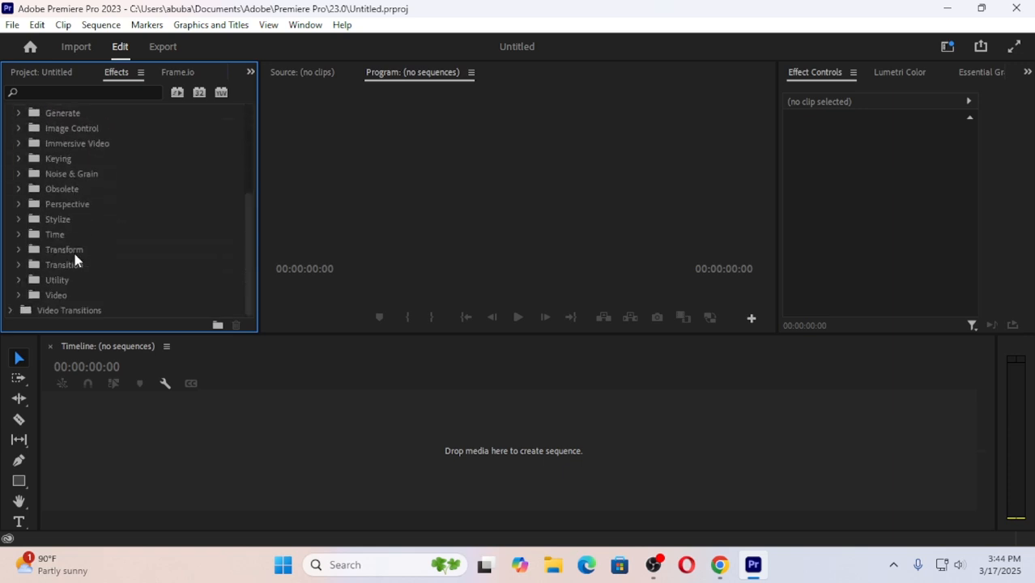
pyautogui.scroll(3, 60, 268)
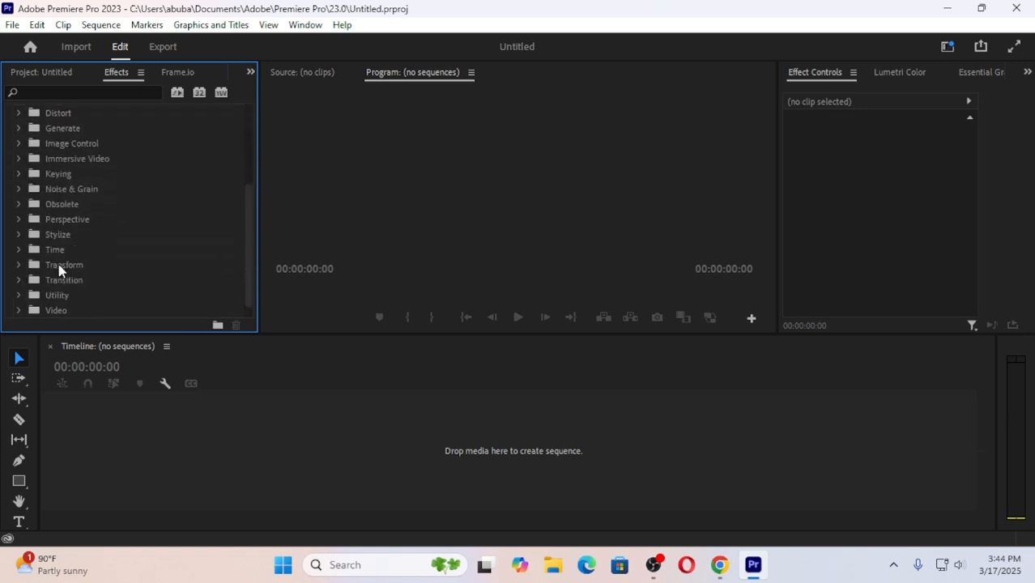
pyautogui.scroll(2, 59, 261)
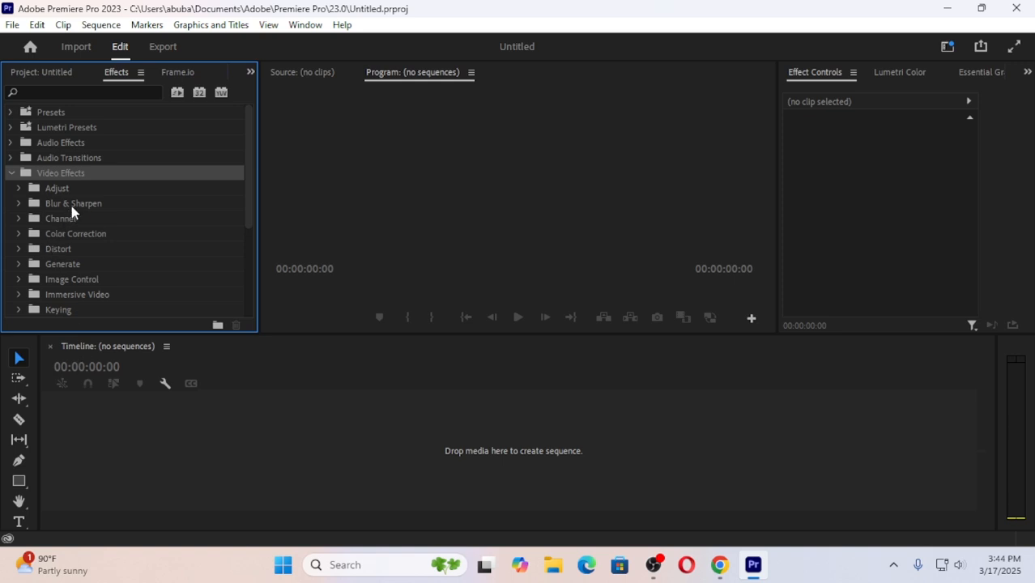
pyautogui.click(57, 74)
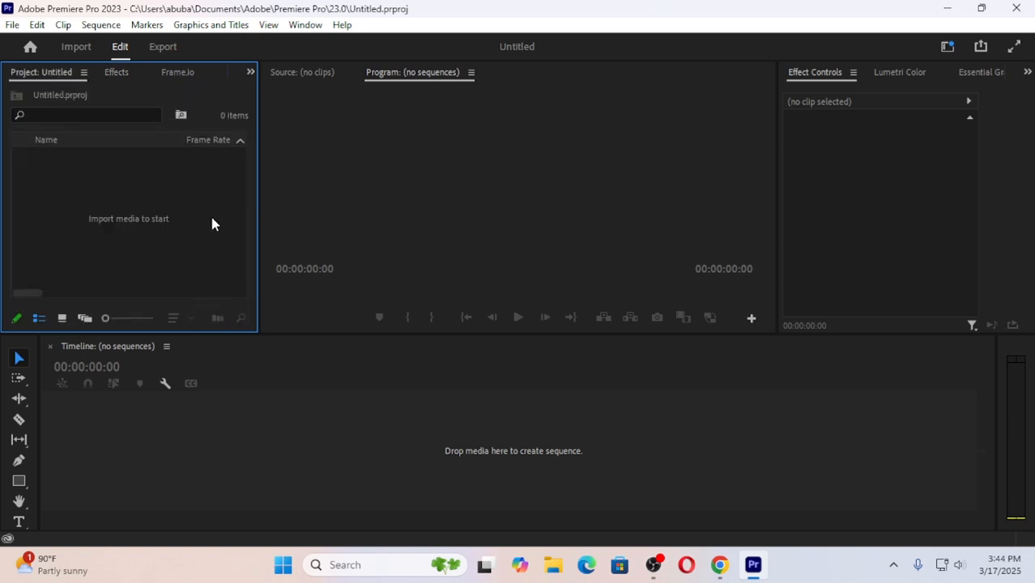
pyautogui.rightClick(127, 203)
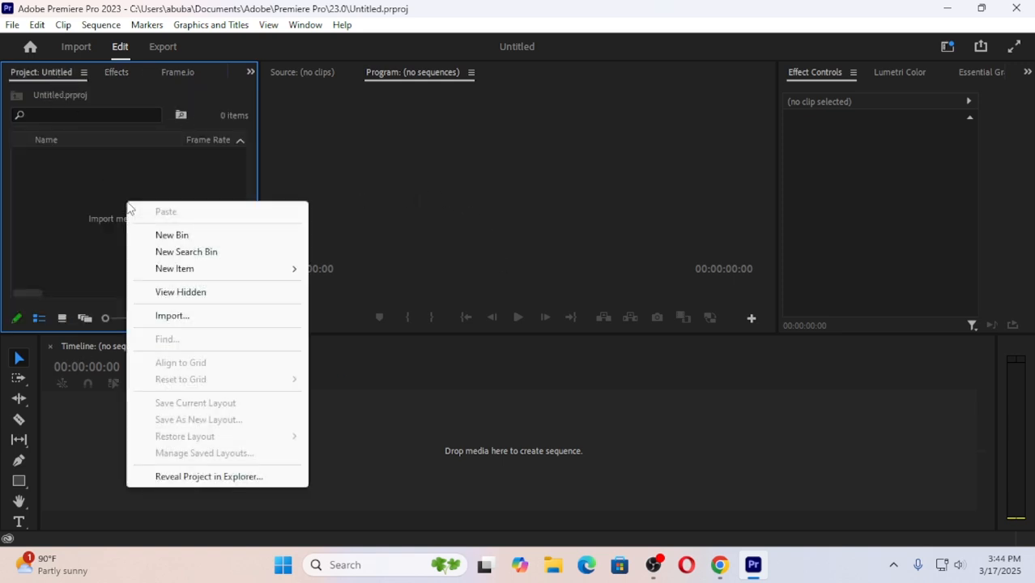
pyautogui.click(198, 318)
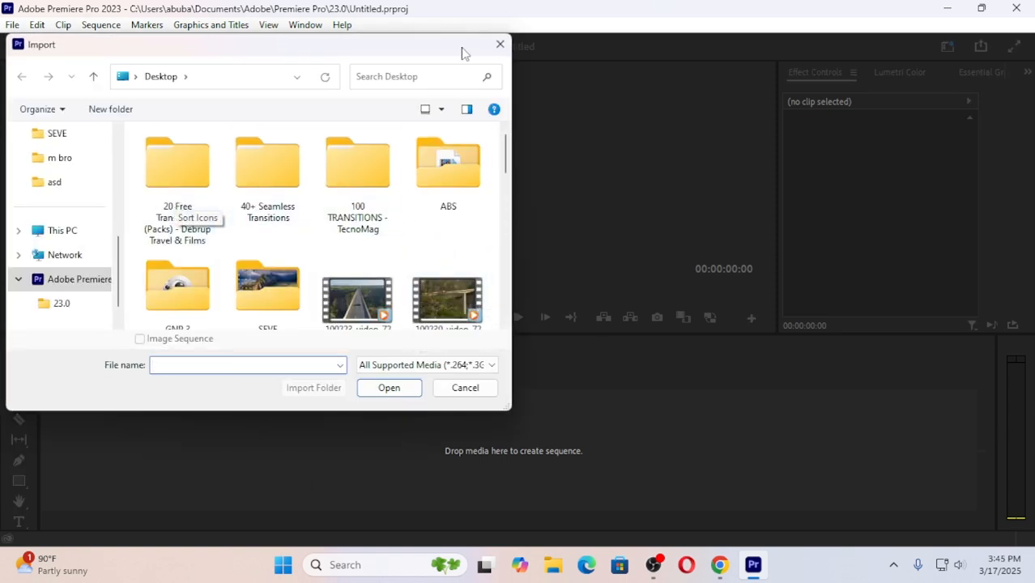
pyautogui.click(499, 44)
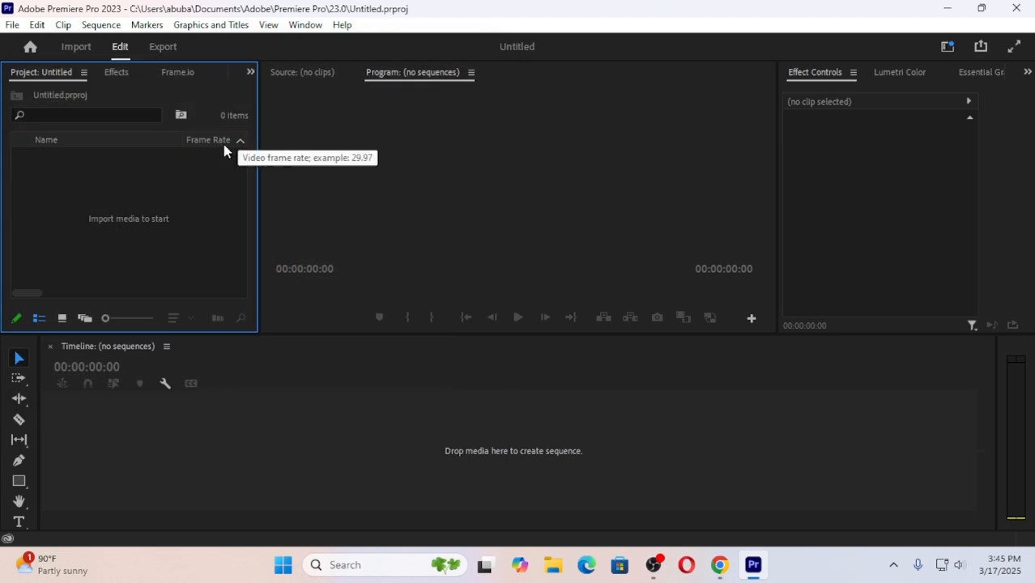
pyautogui.rightClick(89, 197)
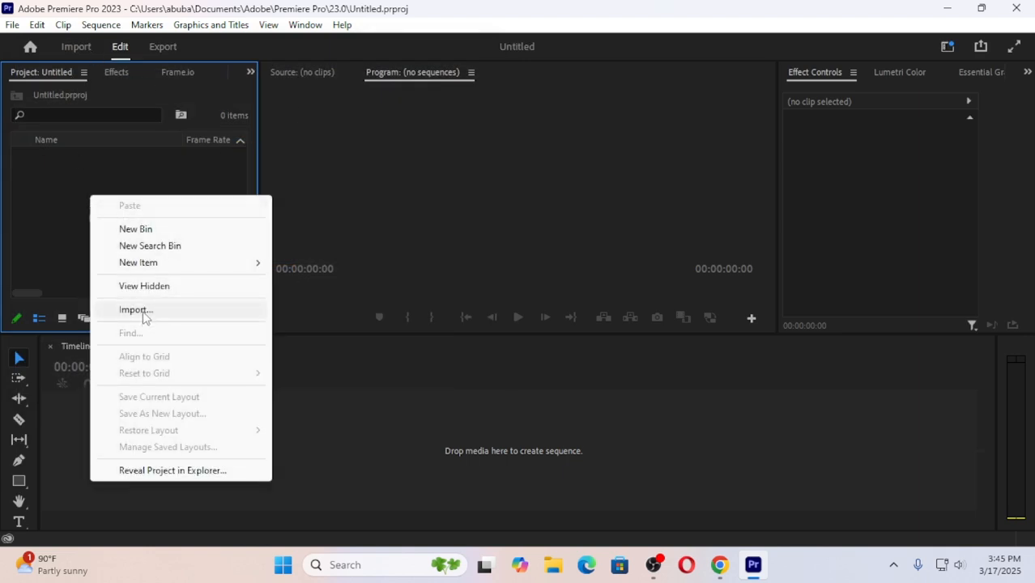
pyautogui.click(38, 24)
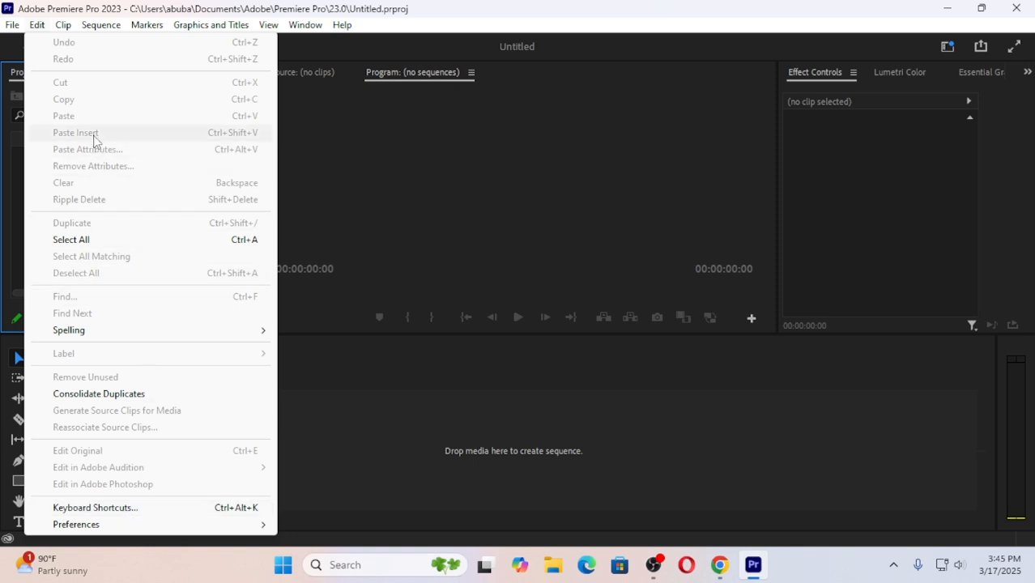
pyautogui.click(523, 13)
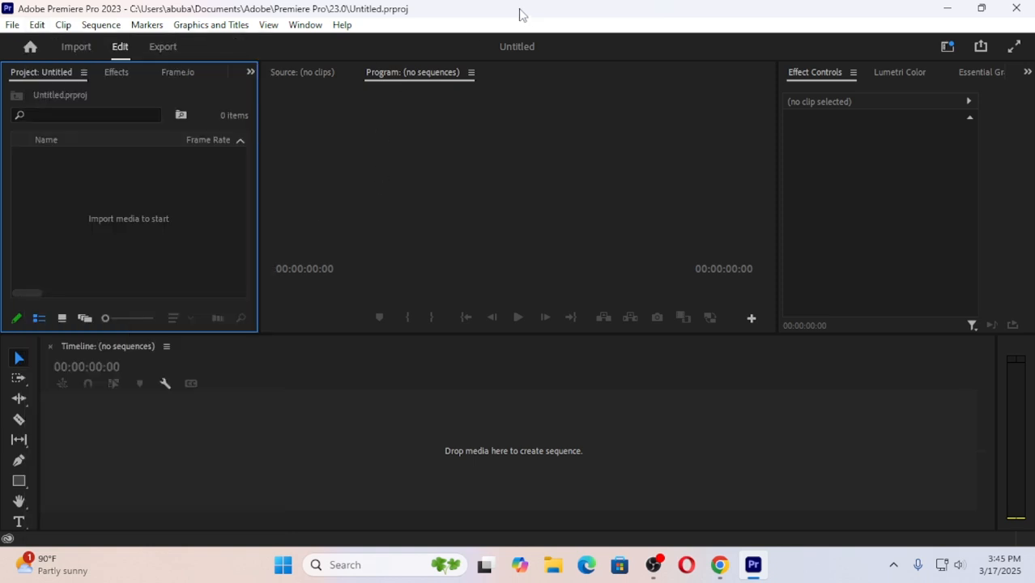
# Step: Import 100310-video-720.mp4 from the Desktop into the project
pyautogui.rightClick(135, 224)
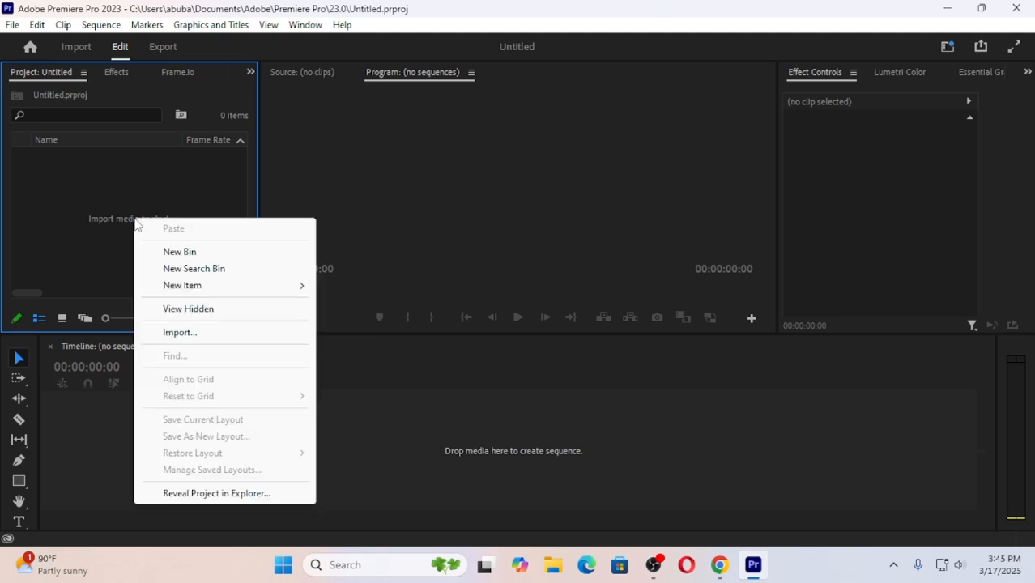
pyautogui.click(183, 334)
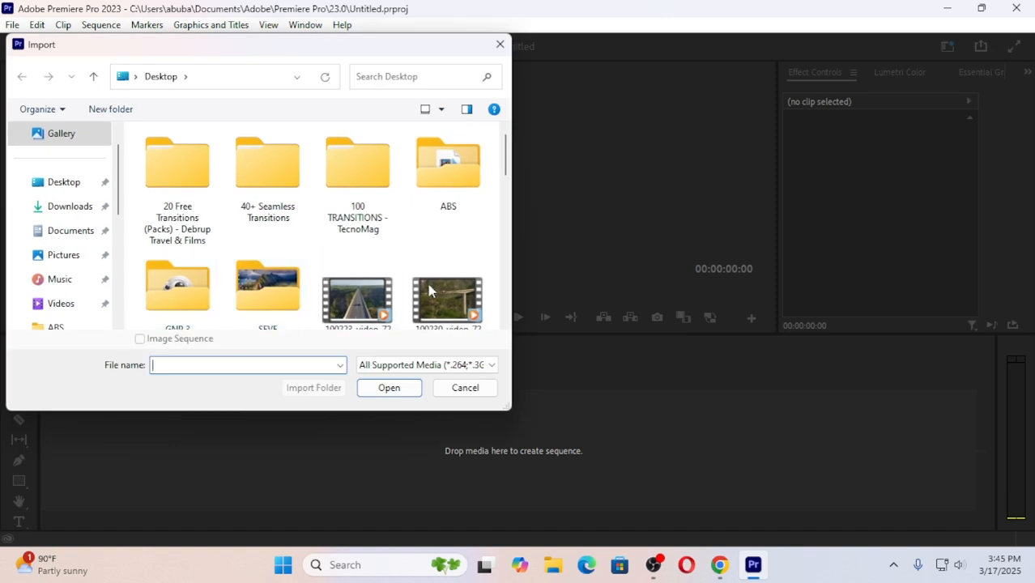
pyautogui.scroll(-2, 426, 279)
pyautogui.scroll(-2, 439, 282)
pyautogui.scroll(1, 267, 267)
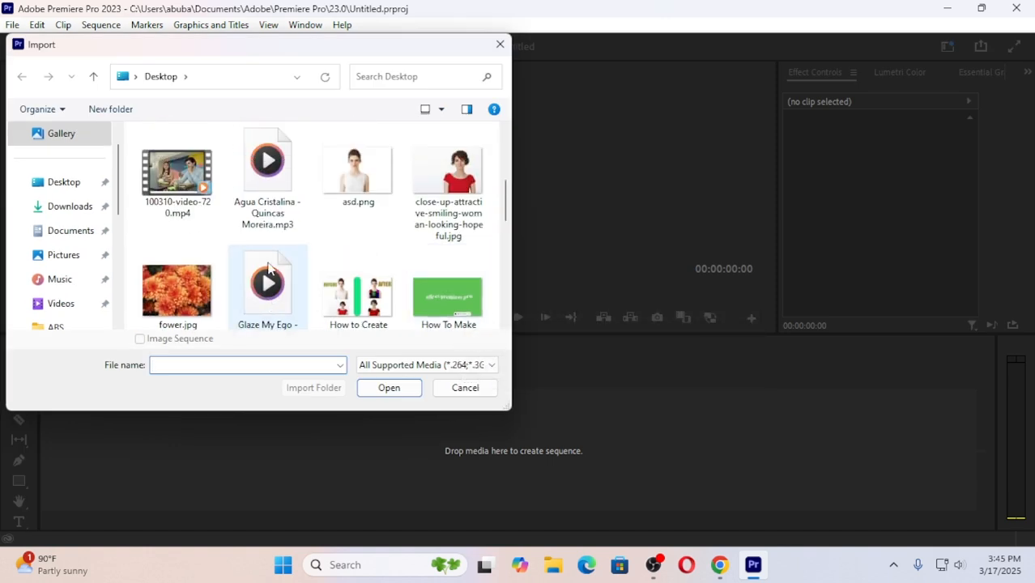
pyautogui.scroll(2, 268, 267)
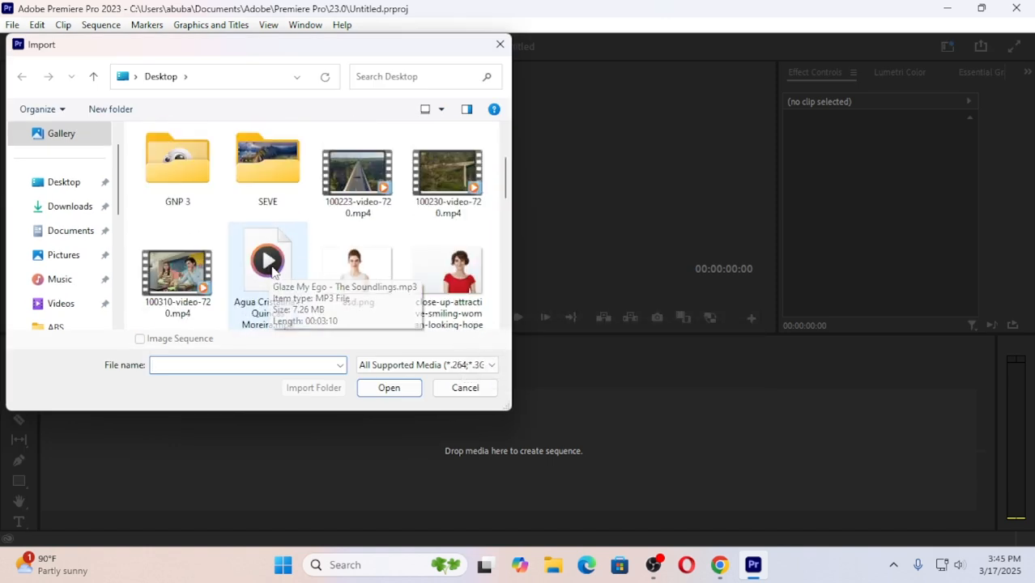
pyautogui.click(183, 303)
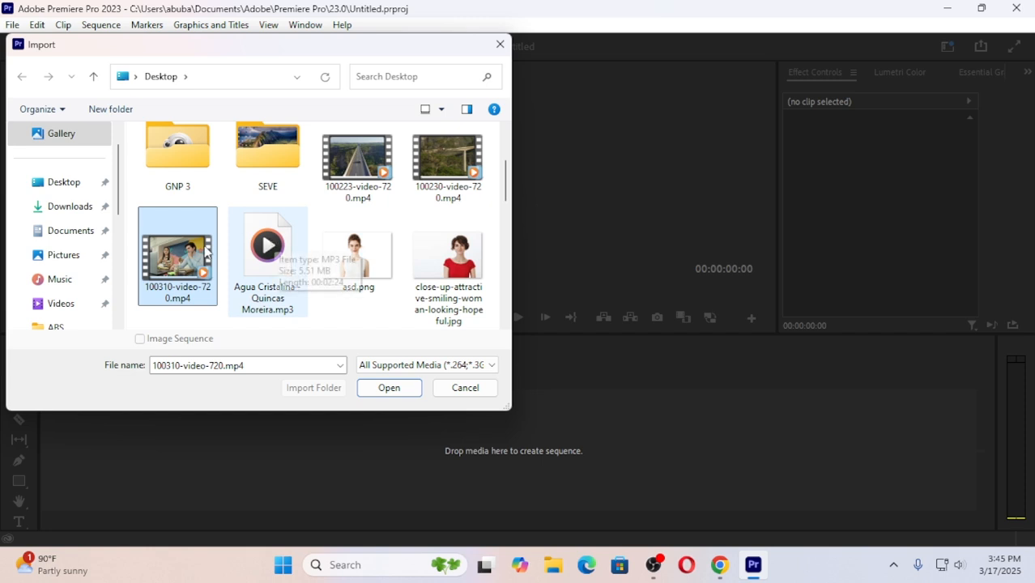
pyautogui.click(380, 387)
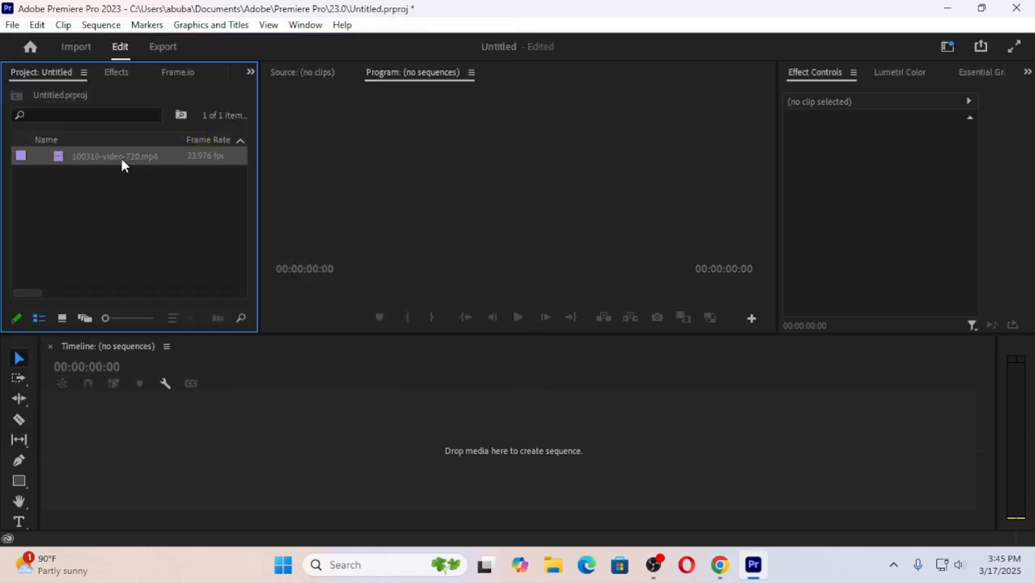
# Step: Compare the List, Icon and Freeform views of the project media and leave it in Icon view
pyautogui.click(61, 319)
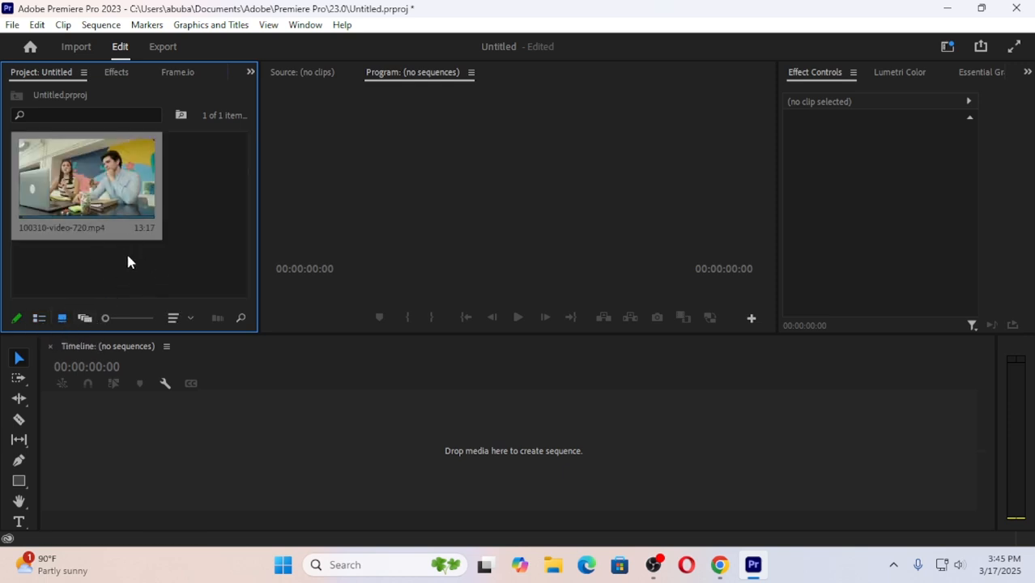
pyautogui.click(39, 318)
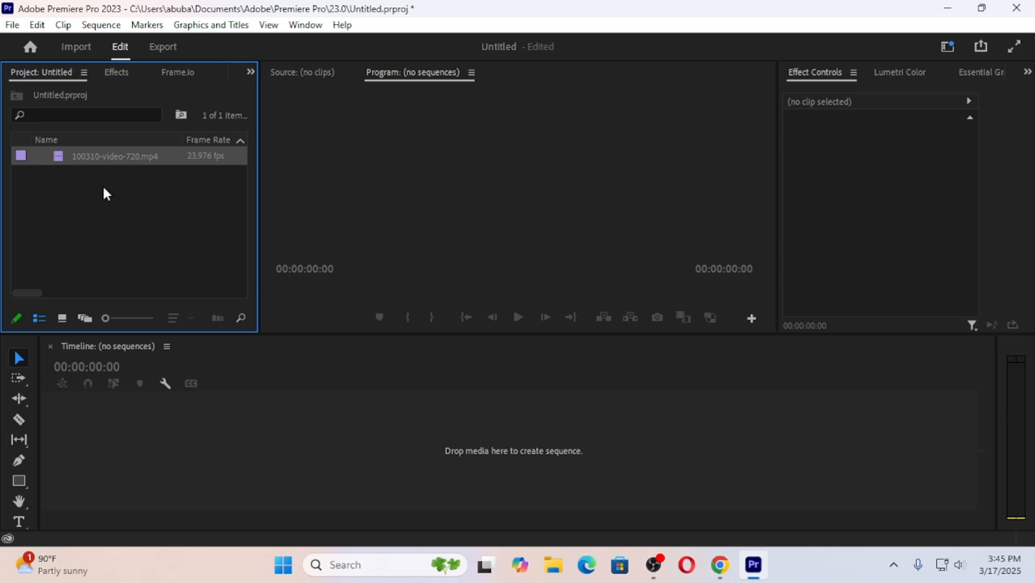
pyautogui.click(84, 317)
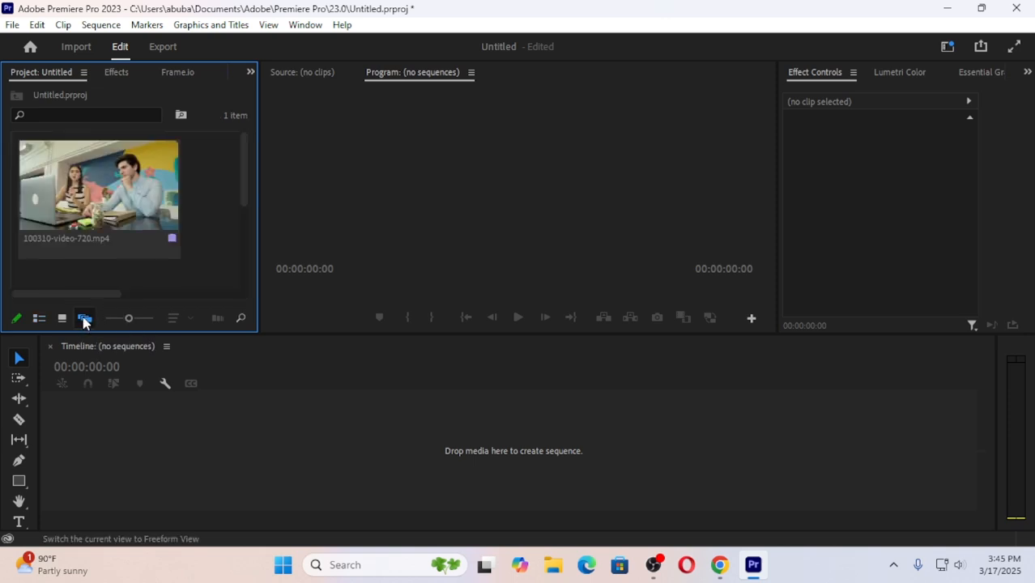
pyautogui.click(38, 318)
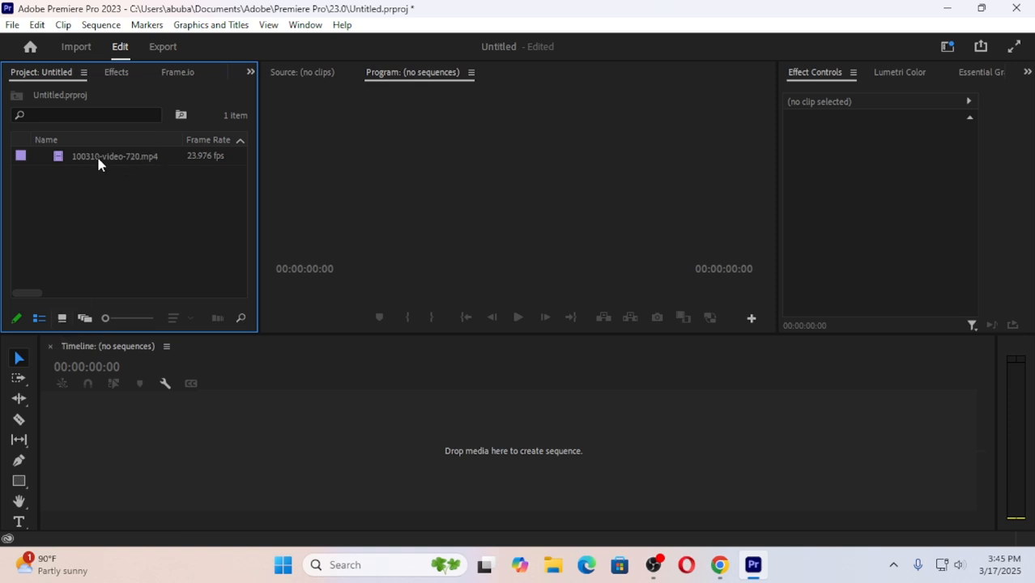
pyautogui.click(62, 318)
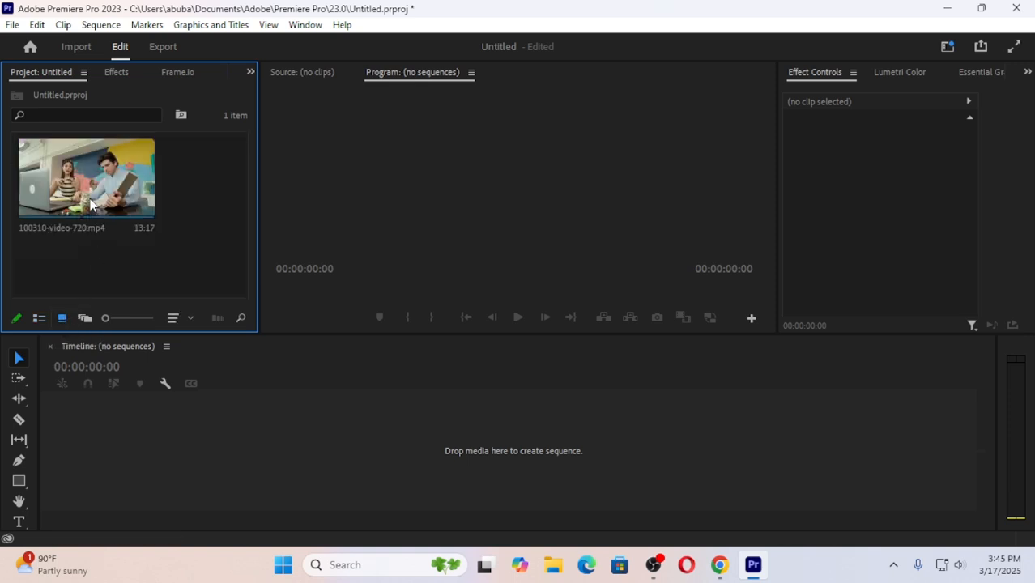
# Step: Create a sequence from 100310-video-720.mp4 by placing the clip in the empty timeline
pyautogui.moveTo(91, 205); pyautogui.dragTo(204, 459)
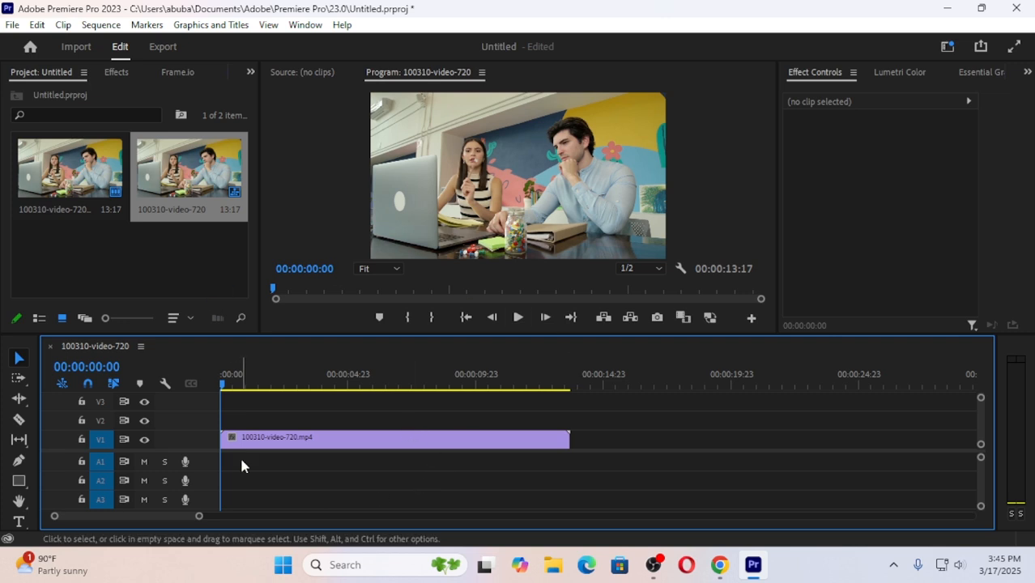
pyautogui.scroll(-2, 104, 469)
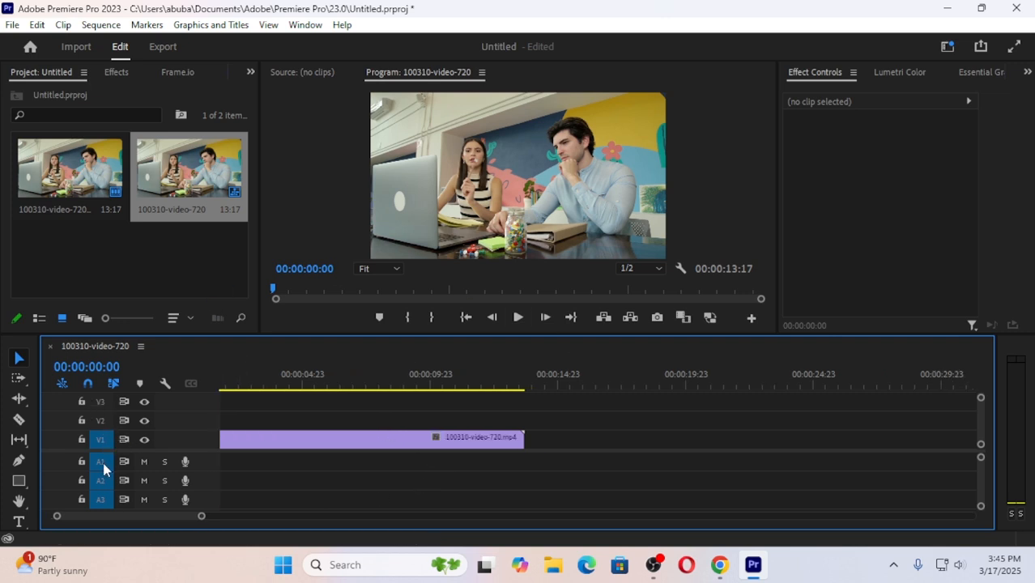
pyautogui.scroll(2, 104, 469)
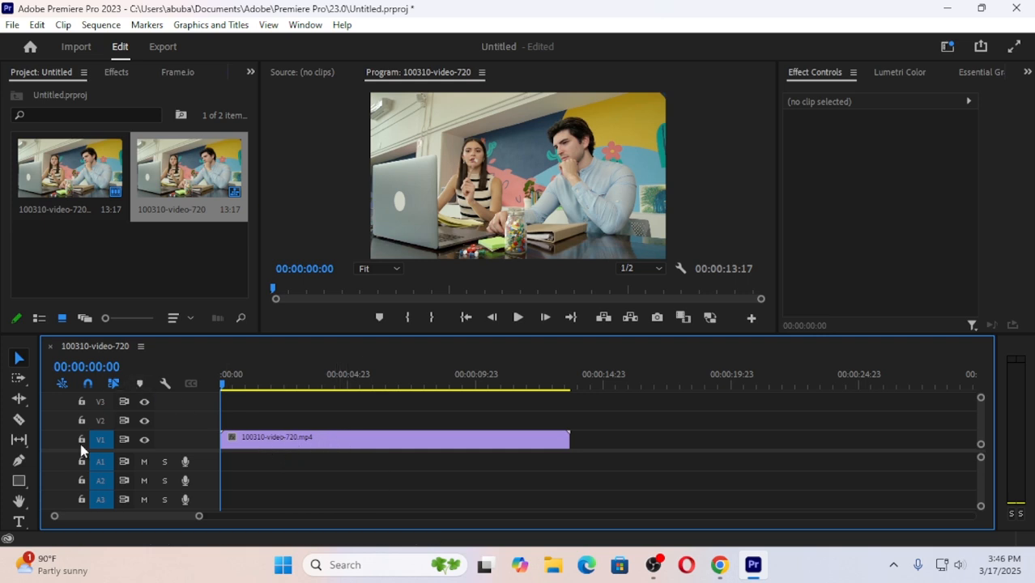
# Step: Cut the clip on track V1 with the Razor tool at nine points, roughly one second apart, from its start to about 8 seconds
pyautogui.click(20, 420)
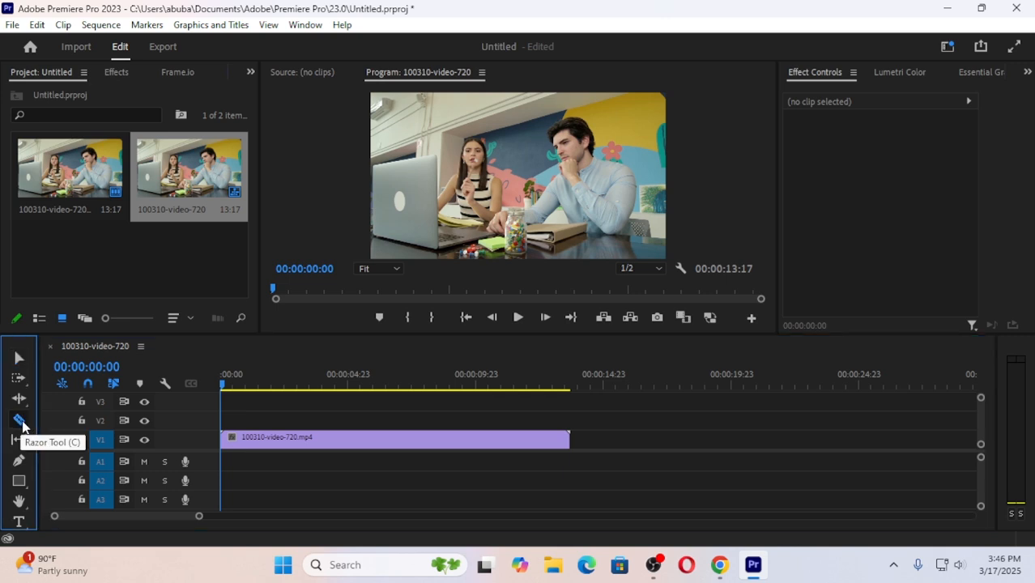
pyautogui.click(241, 442)
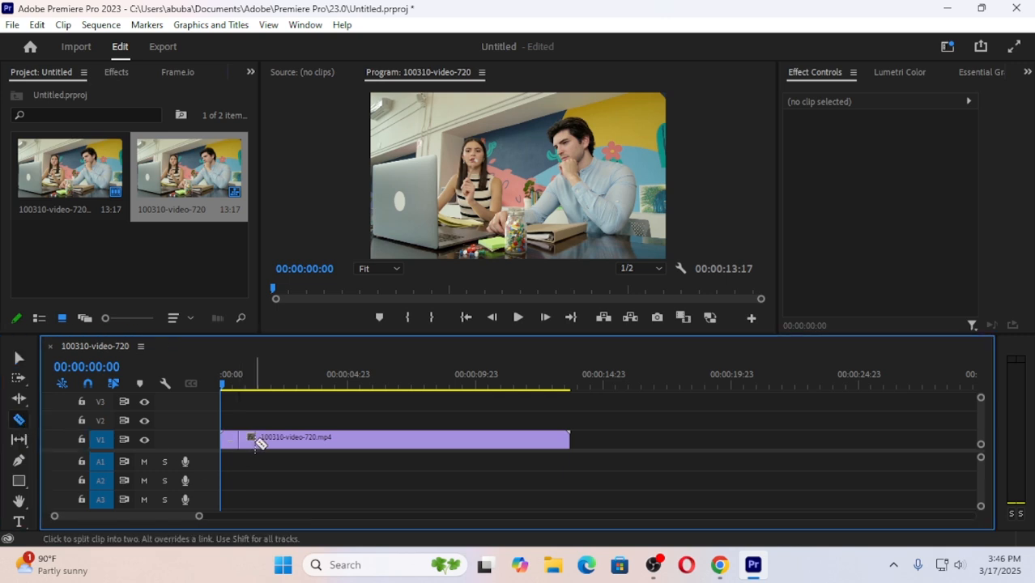
pyautogui.click(258, 441)
pyautogui.click(279, 441)
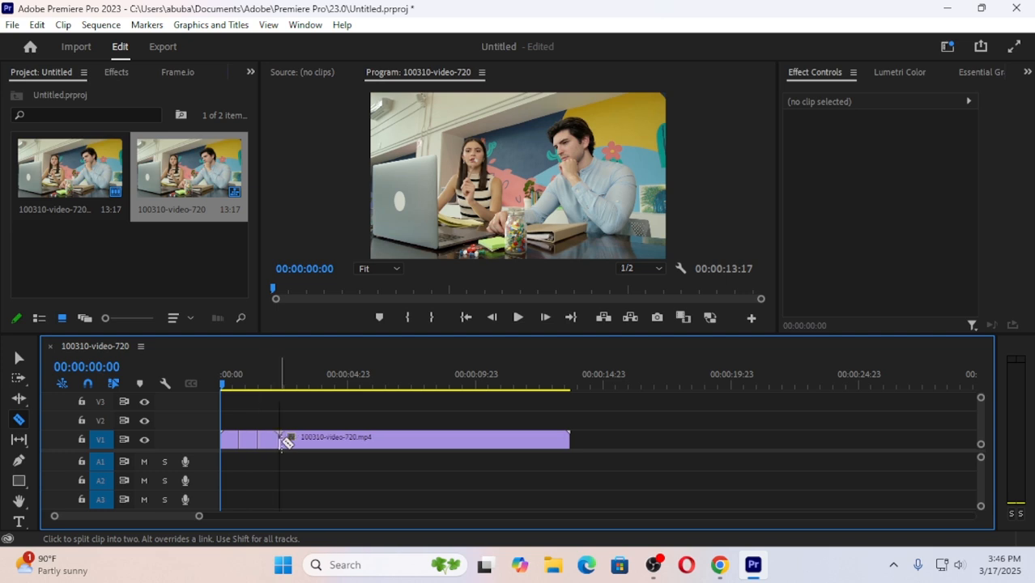
pyautogui.click(306, 441)
pyautogui.click(328, 442)
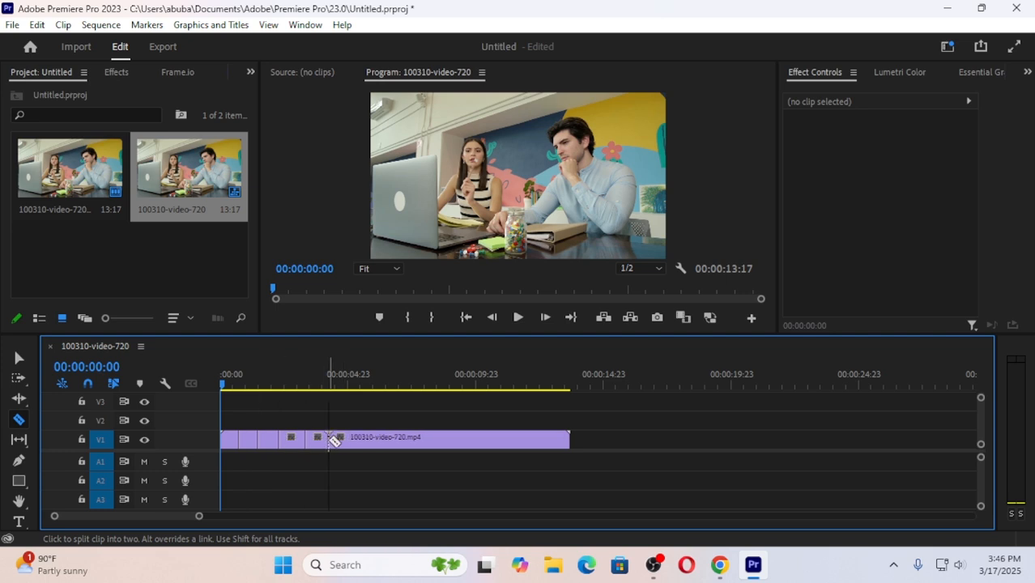
pyautogui.click(355, 441)
pyautogui.click(383, 441)
pyautogui.click(403, 442)
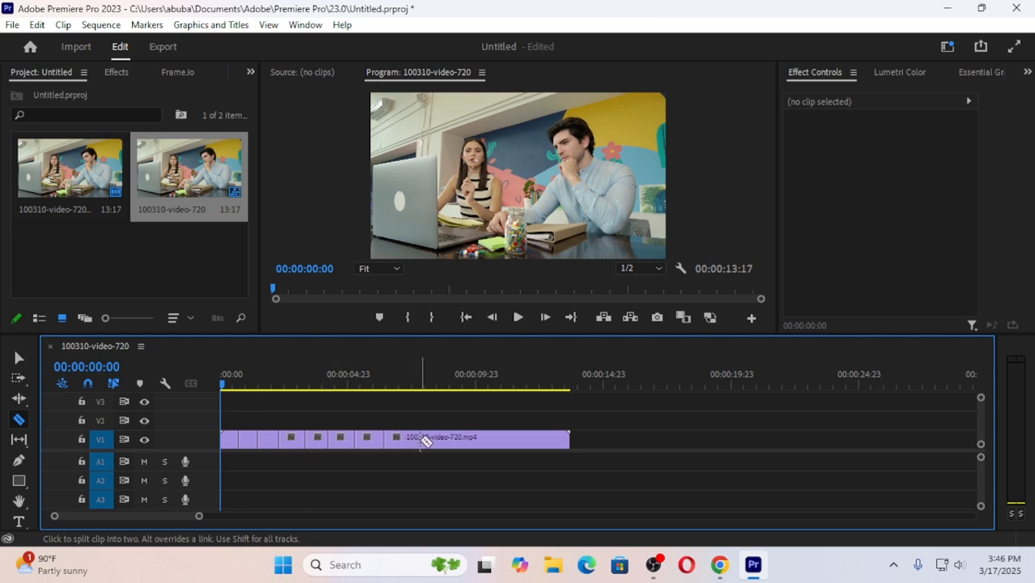
pyautogui.click(427, 442)
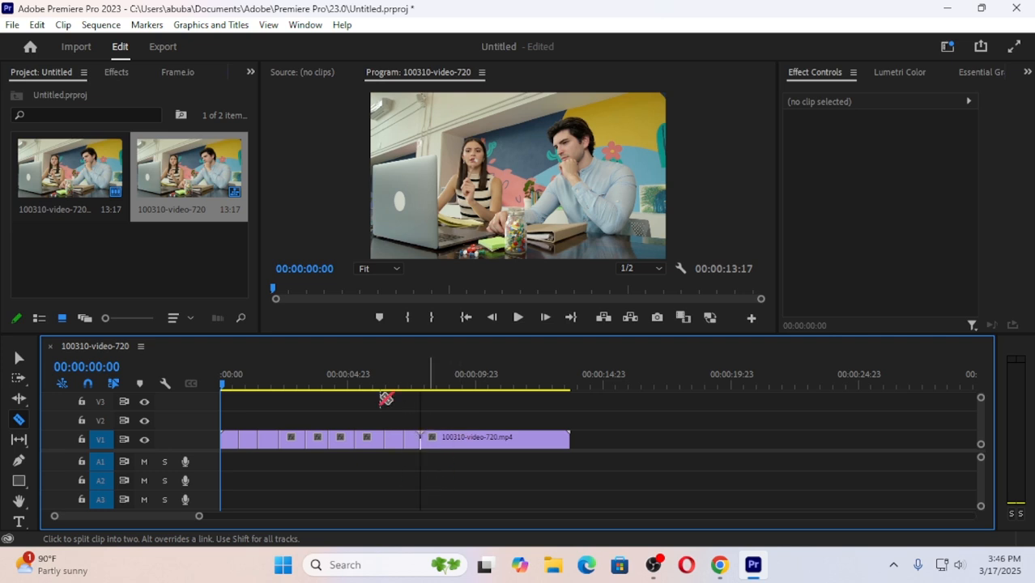
# Step: Select the first segment on V1, play the sequence to about 6 seconds, and return the playhead to the start
pyautogui.click(19, 359)
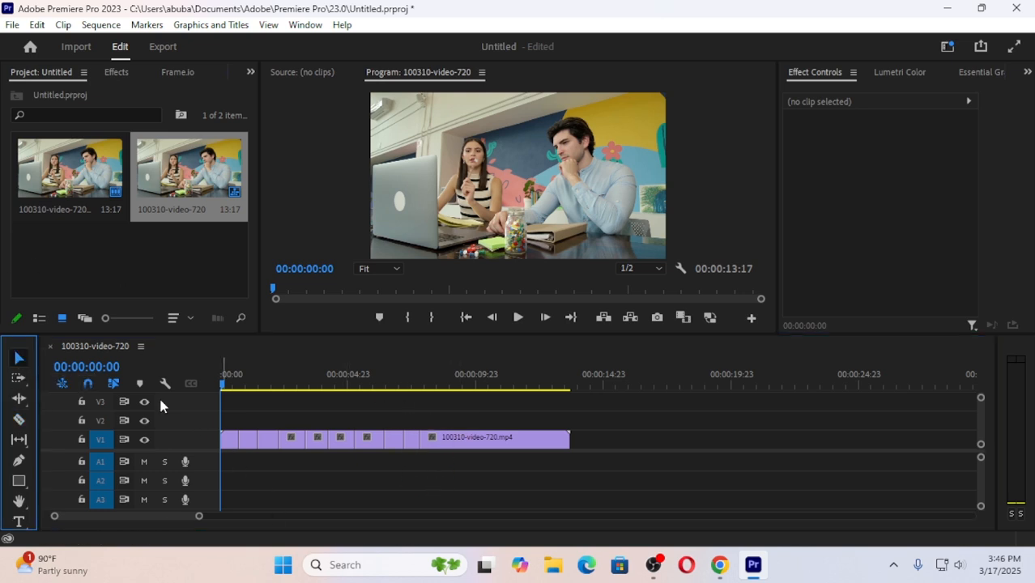
pyautogui.click(230, 442)
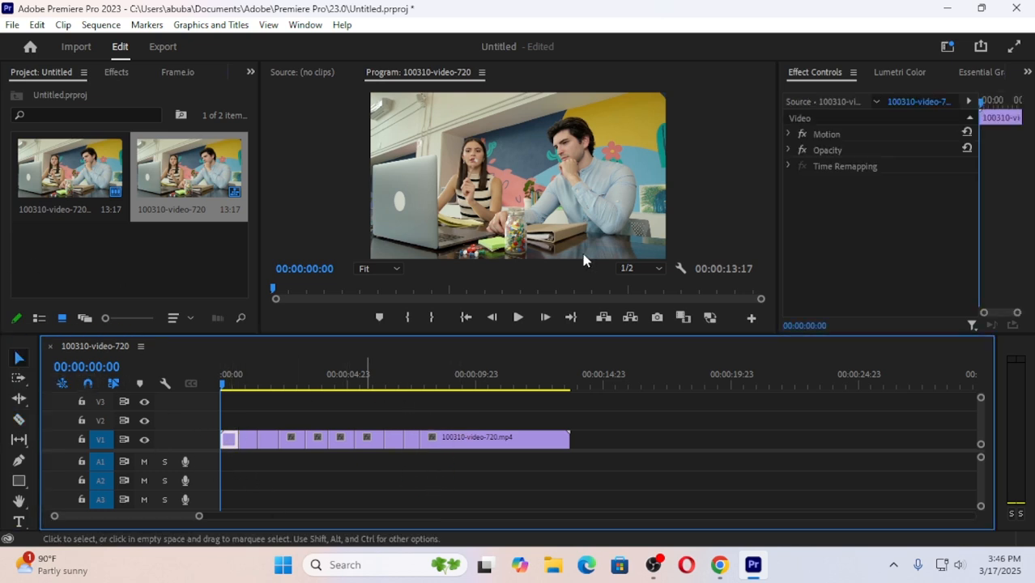
pyautogui.click(518, 317)
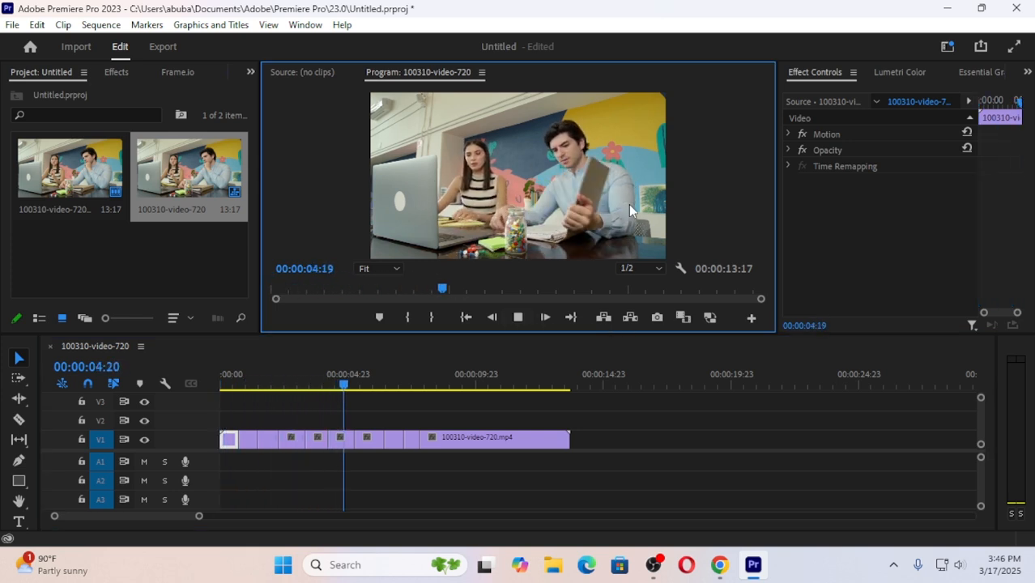
pyautogui.click(517, 318)
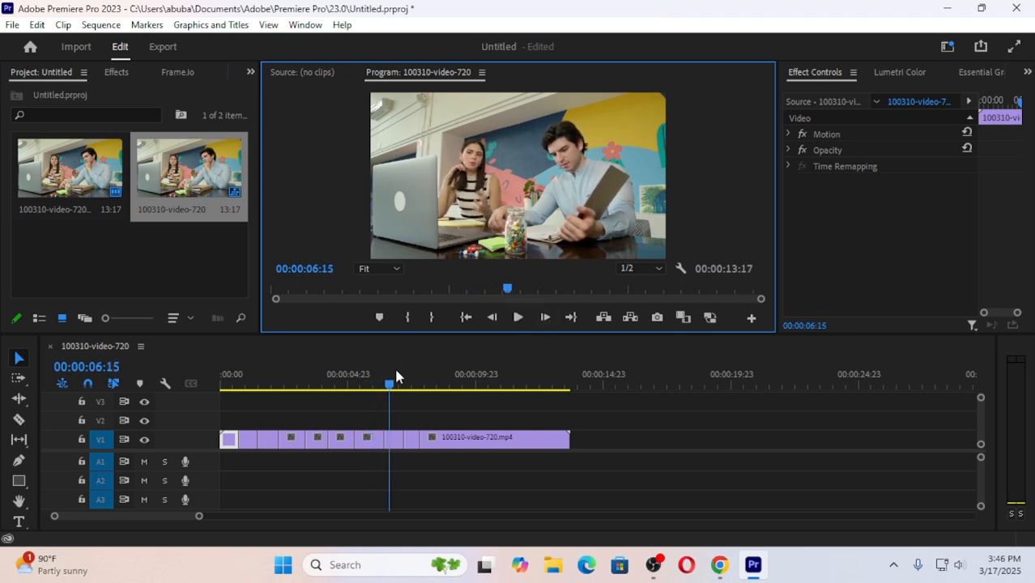
pyautogui.click(388, 386)
pyautogui.moveTo(389, 385); pyautogui.dragTo(202, 388)
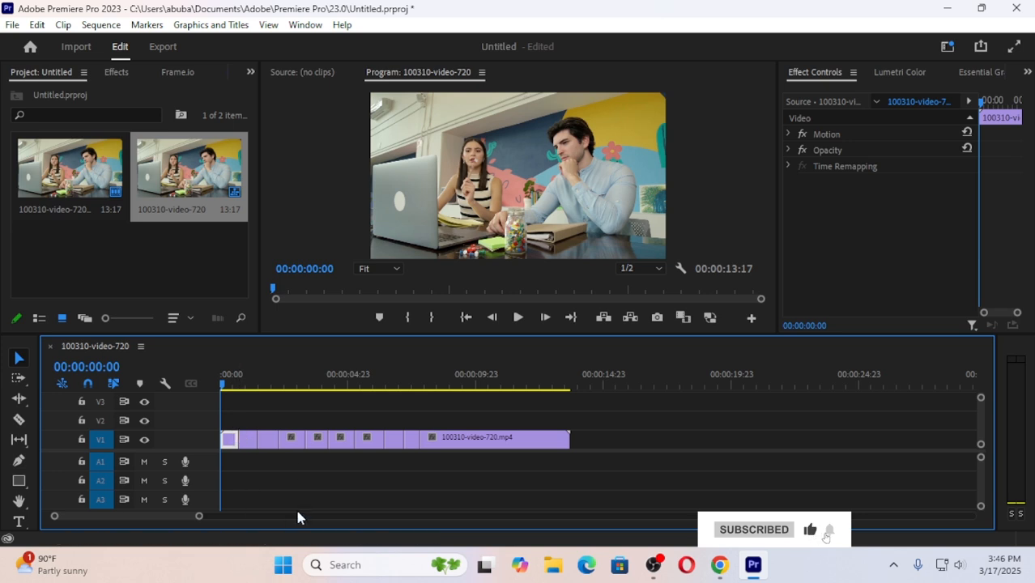
# Step: Apply the Extract video effect from the Adjust group to the first V1 segment and compare it with the following segment
pyautogui.click(114, 72)
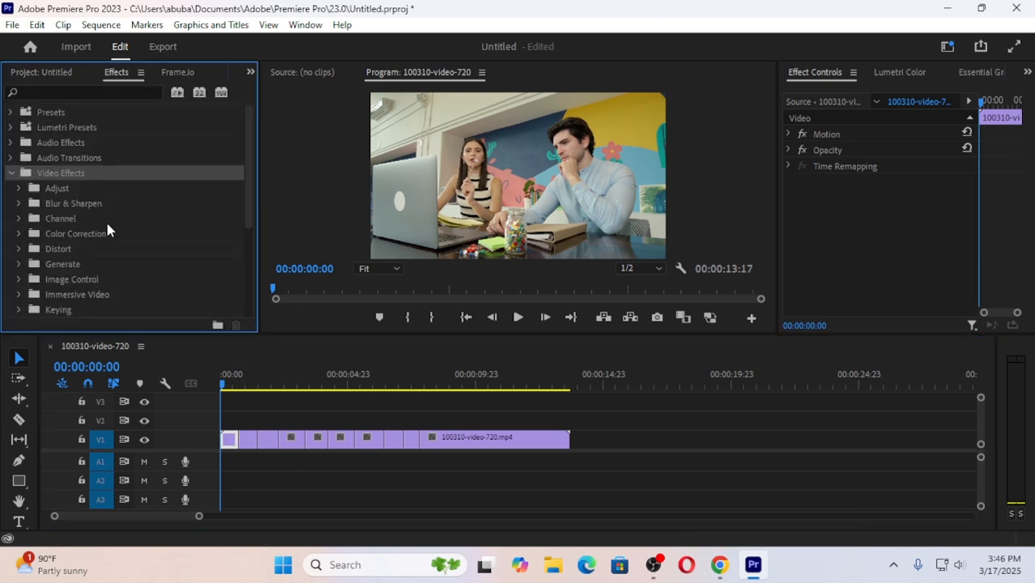
pyautogui.doubleClick(56, 188)
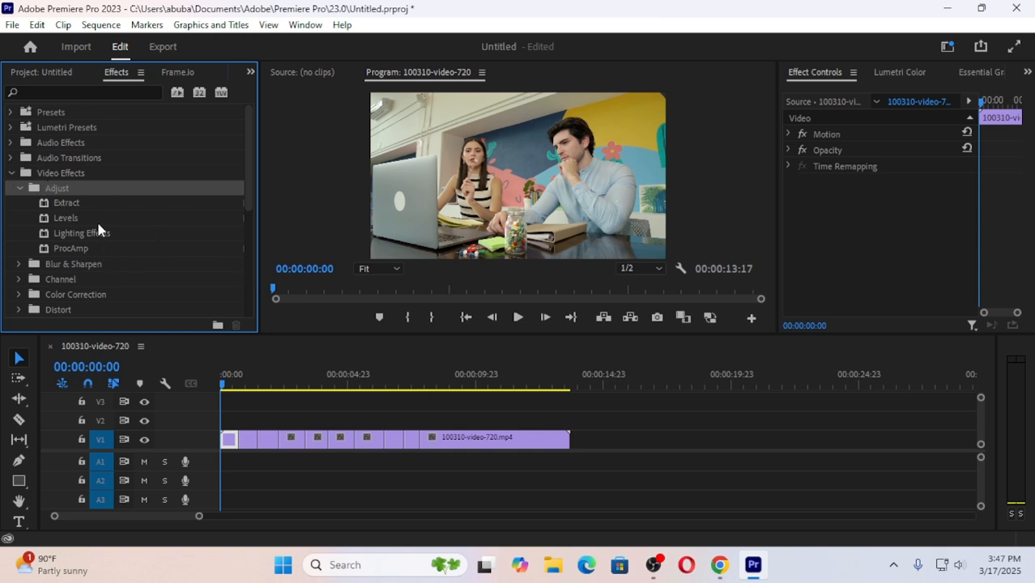
pyautogui.moveTo(65, 202); pyautogui.dragTo(227, 442)
pyautogui.moveTo(227, 439); pyautogui.dragTo(229, 439)
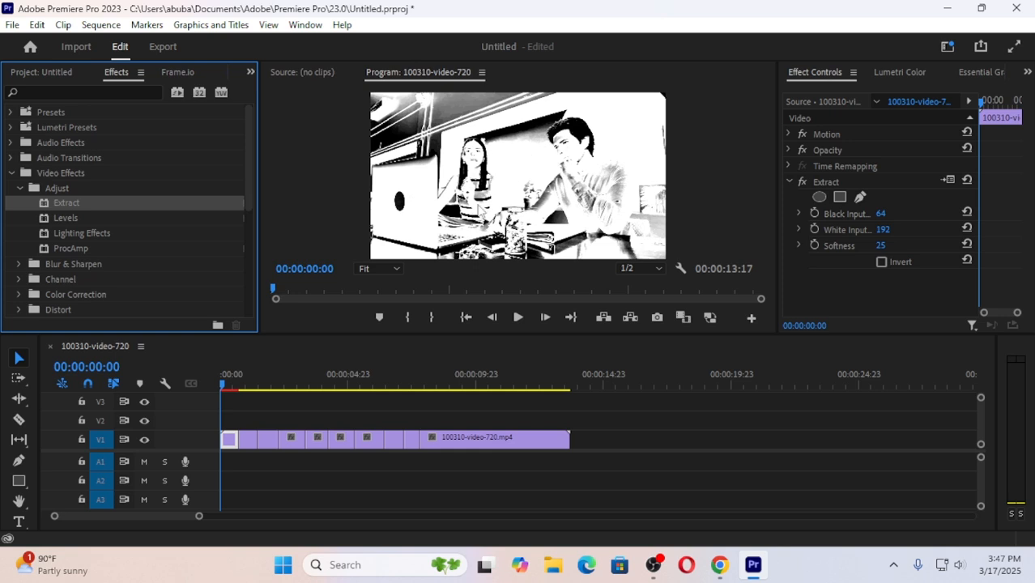
pyautogui.moveTo(230, 387); pyautogui.dragTo(249, 389)
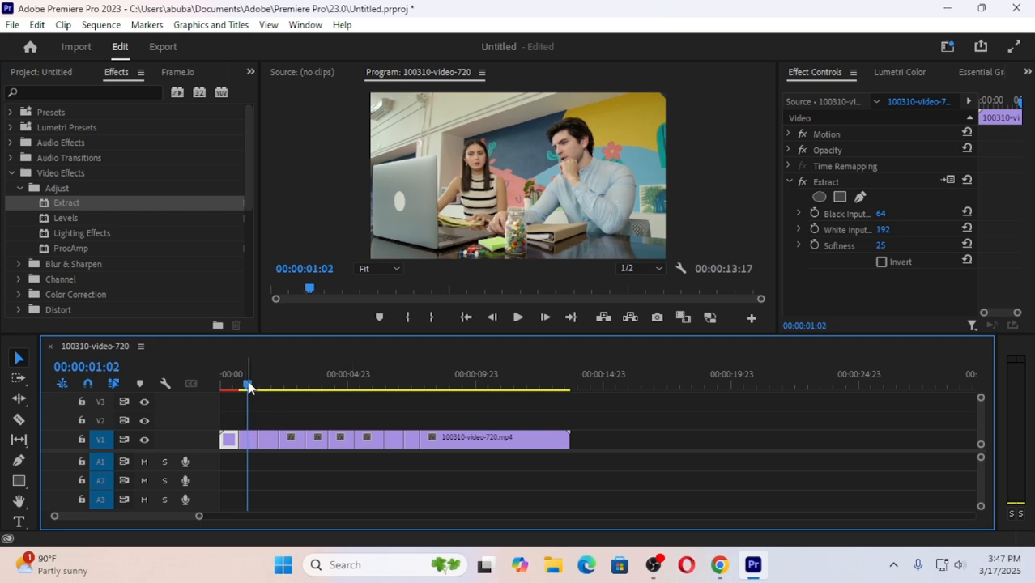
pyautogui.moveTo(248, 387); pyautogui.dragTo(227, 389)
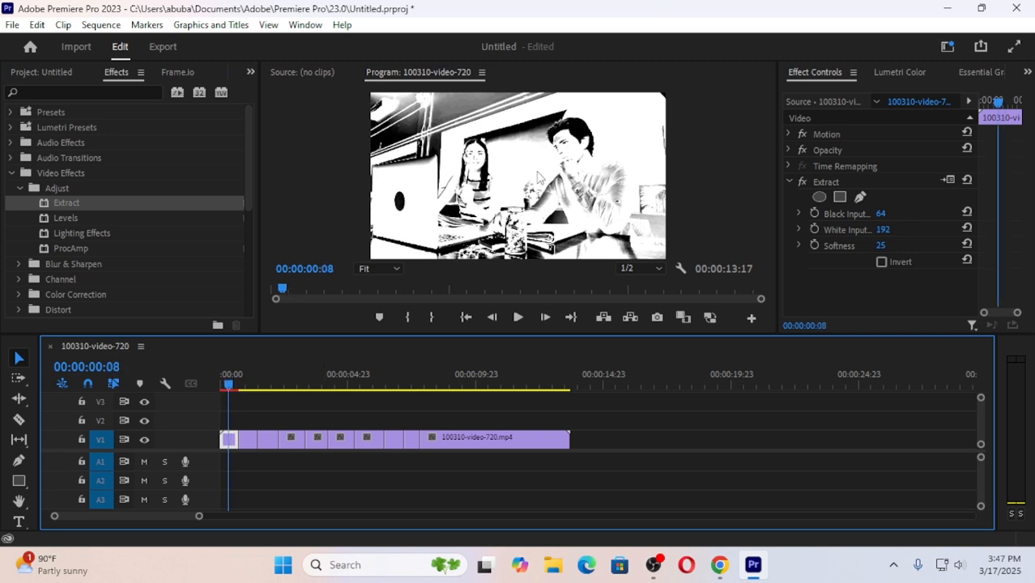
# Step: Set the Extract effect's Black Input Level to 0 on the first segment
pyautogui.click(881, 214)
pyautogui.moveTo(881, 214)
pyautogui.mouseDown()
pyautogui.moveTo(948, 215)
pyautogui.moveTo(889, 213)
pyautogui.mouseUp()
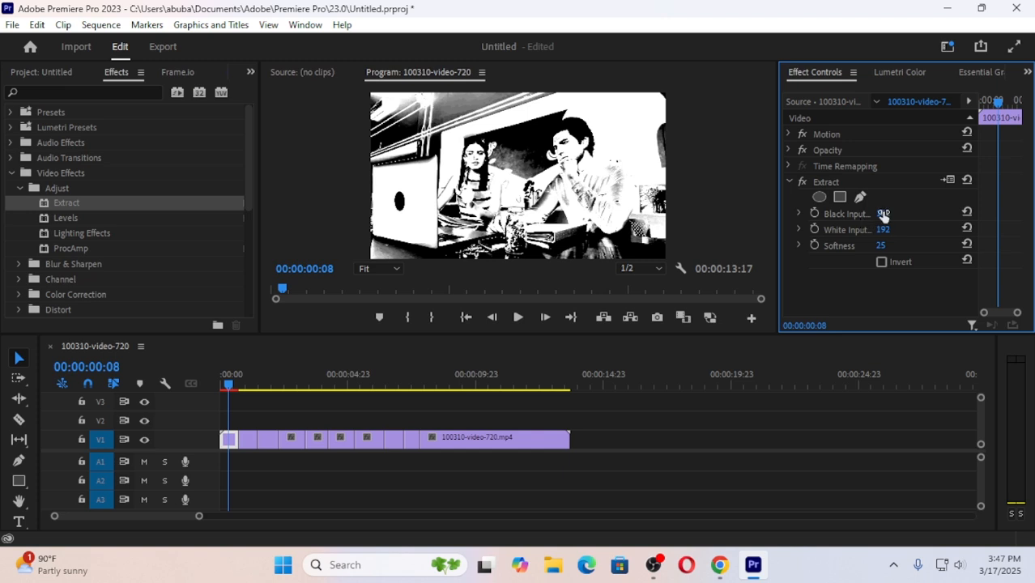
pyautogui.moveTo(883, 213); pyautogui.dragTo(802, 213)
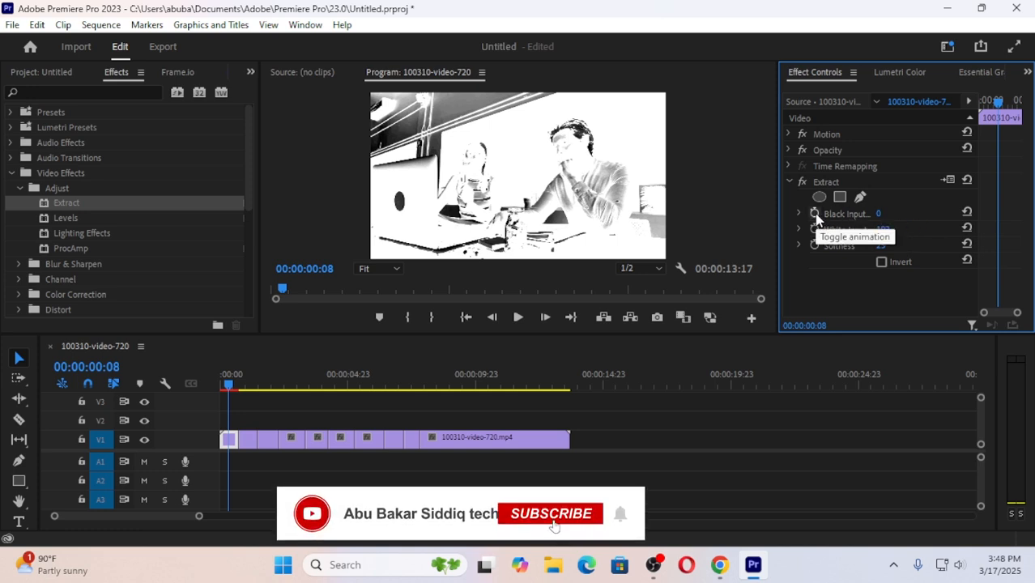
# Step: Keyframe Extract's Black Input Level from 0 at 00:00:00:00 to 64 at 00:00:00:07
pyautogui.moveTo(999, 100); pyautogui.dragTo(982, 100)
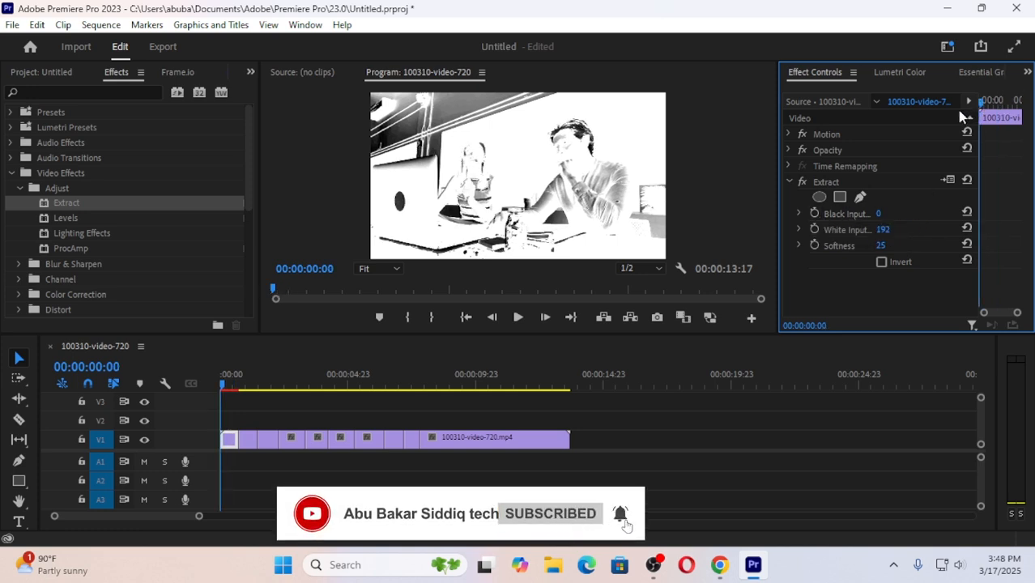
pyautogui.click(815, 214)
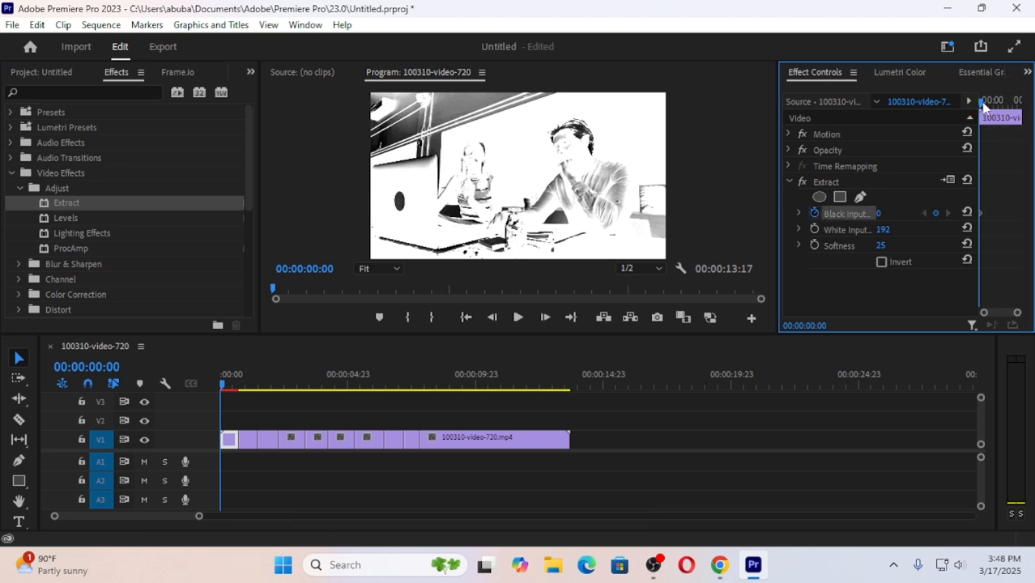
pyautogui.moveTo(981, 102); pyautogui.dragTo(999, 110)
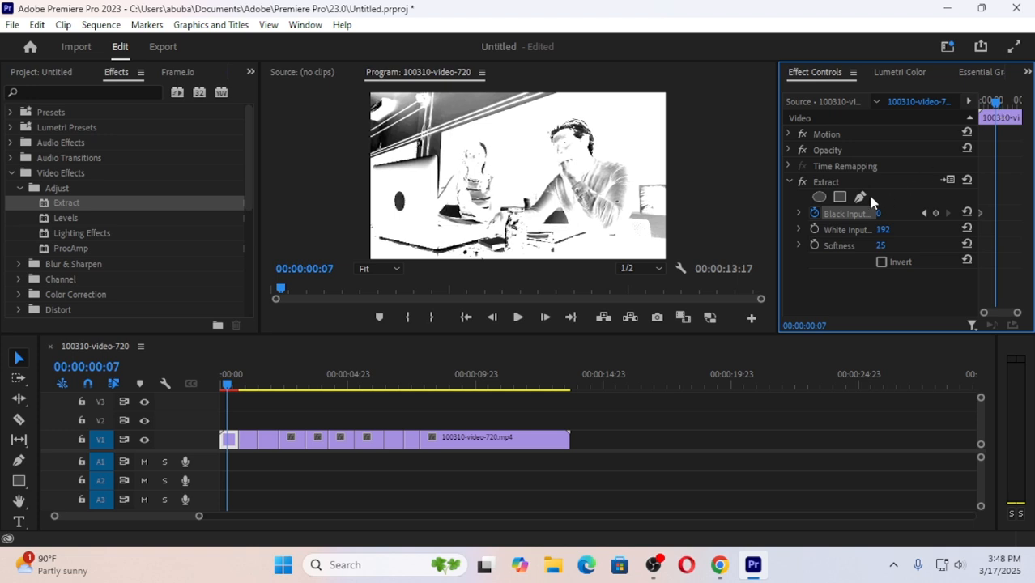
pyautogui.click(880, 213)
pyautogui.write('64')
pyautogui.press('Return')
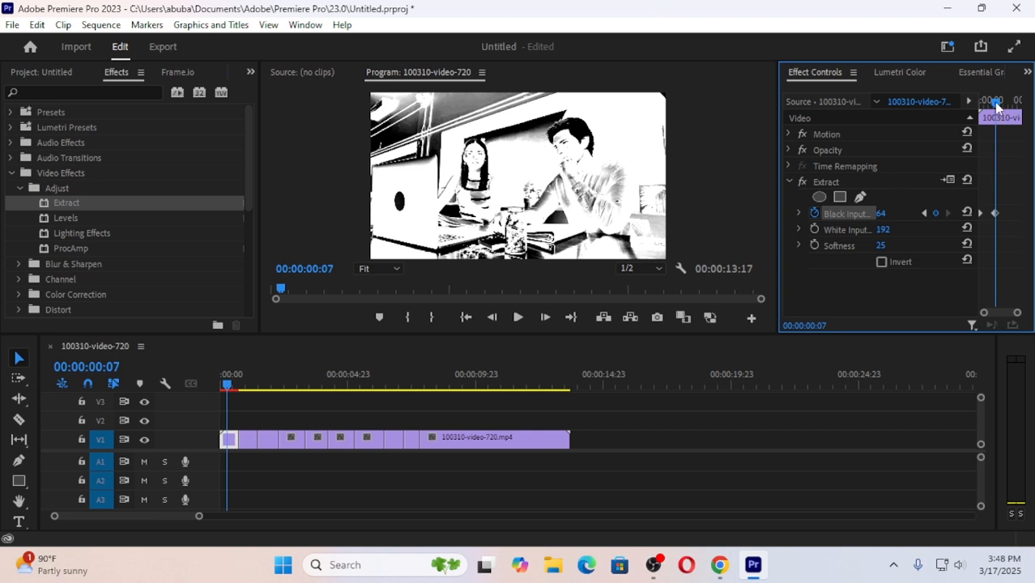
# Step: Preview the Black Input animation on the first segment by scrubbing and playing it, and return the playhead to the start
pyautogui.moveTo(996, 105); pyautogui.dragTo(909, 108)
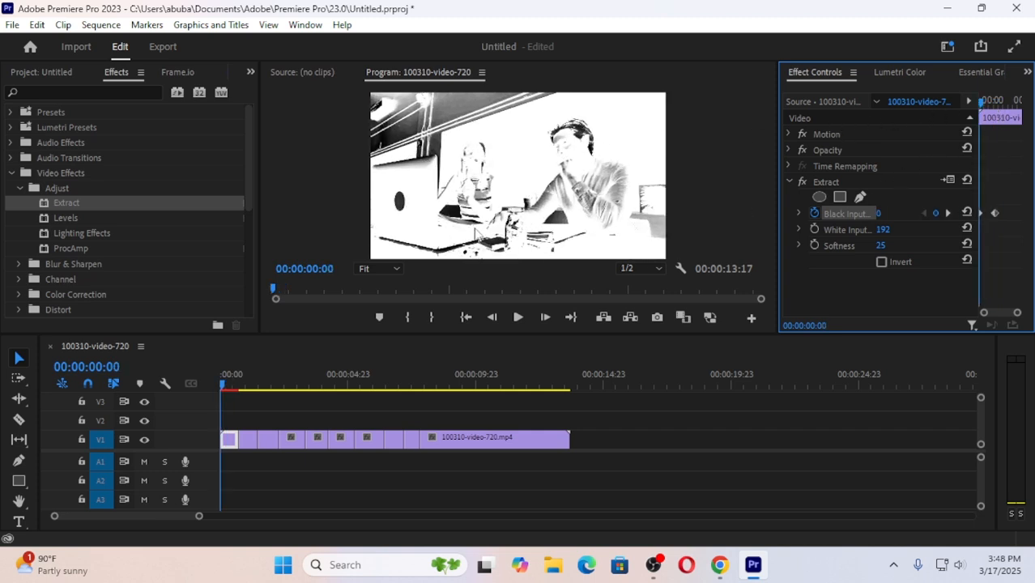
pyautogui.moveTo(981, 104); pyautogui.dragTo(933, 118)
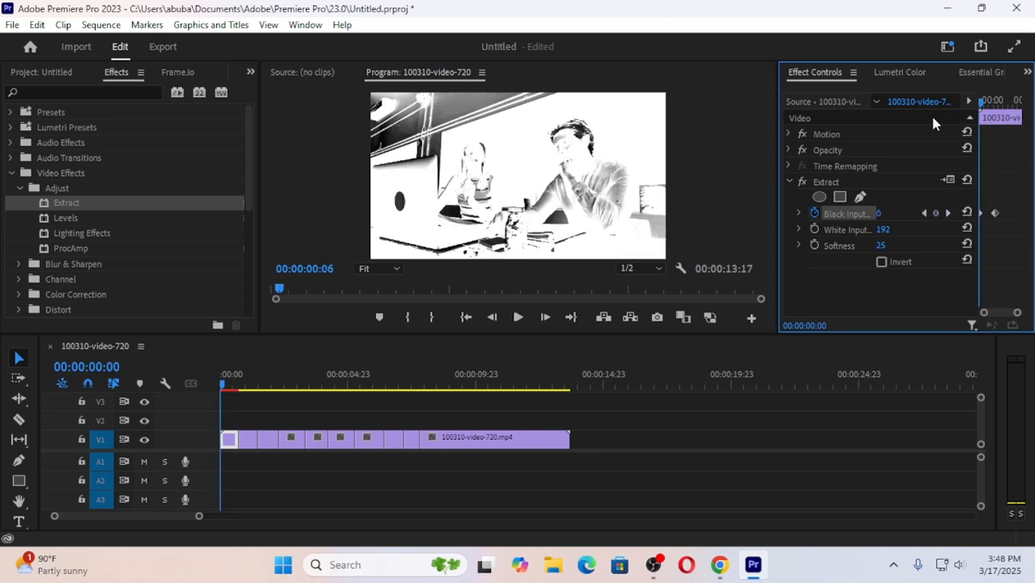
pyautogui.click(519, 317)
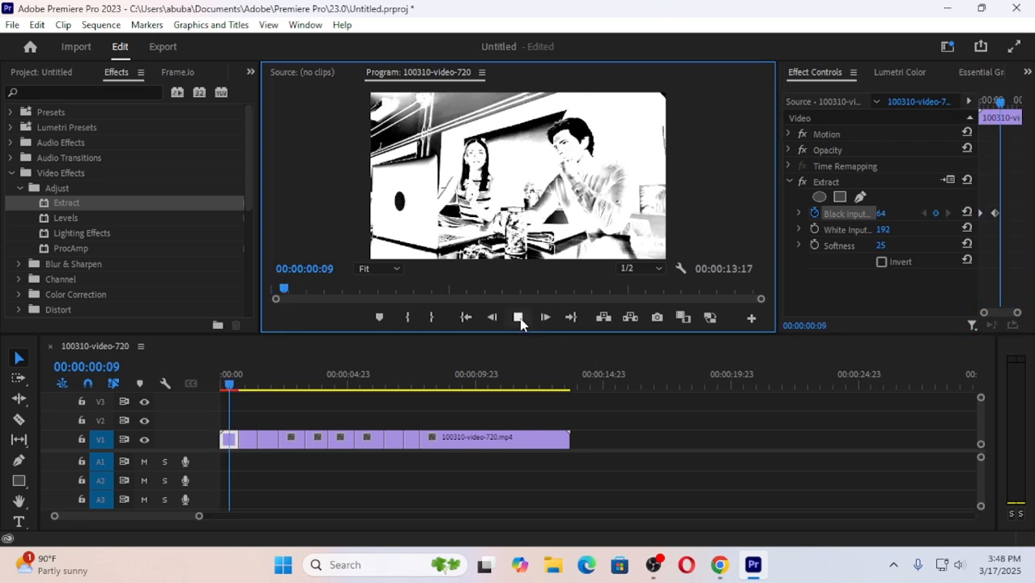
pyautogui.click(518, 317)
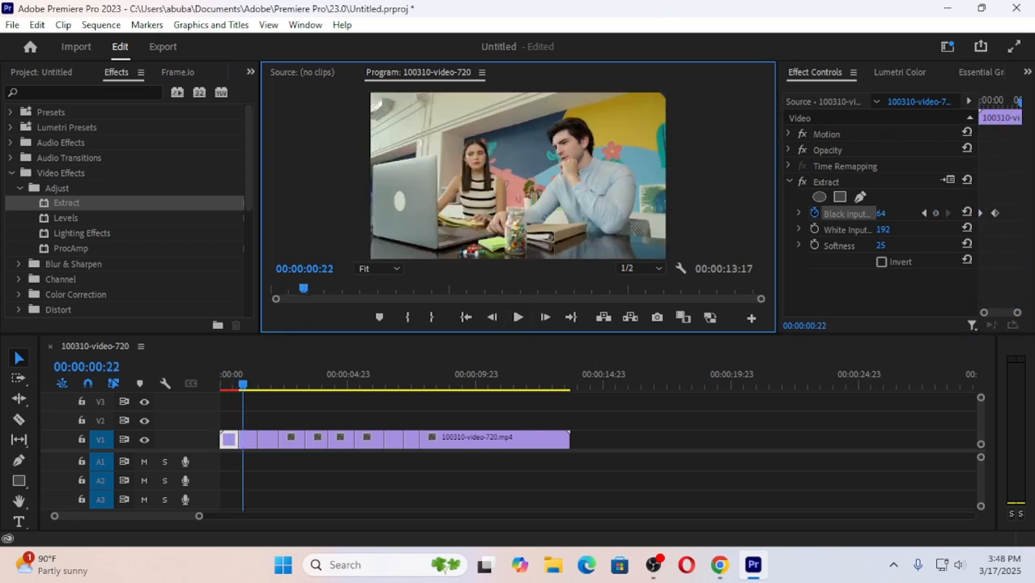
pyautogui.click(231, 437)
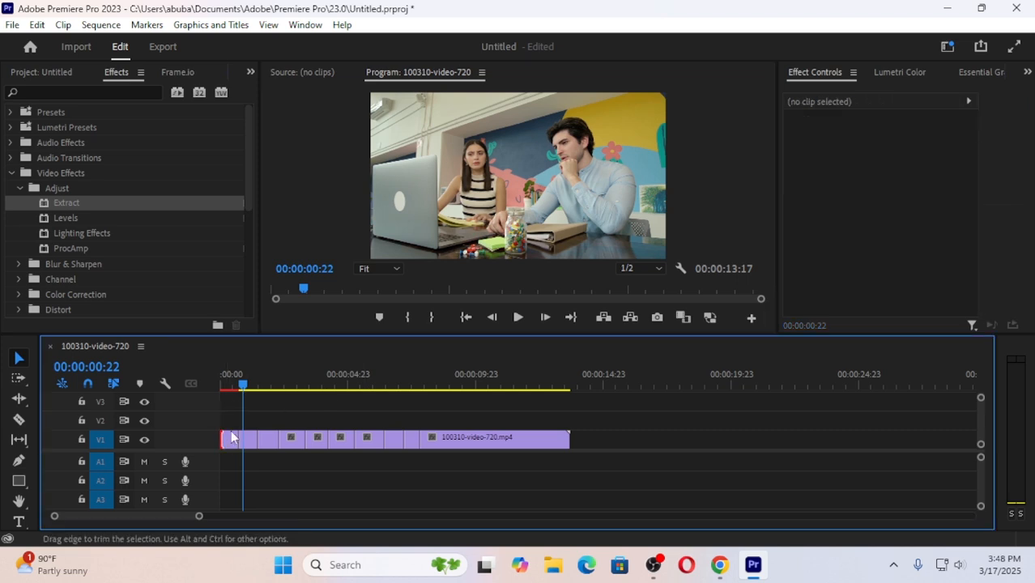
pyautogui.moveTo(243, 385); pyautogui.dragTo(201, 403)
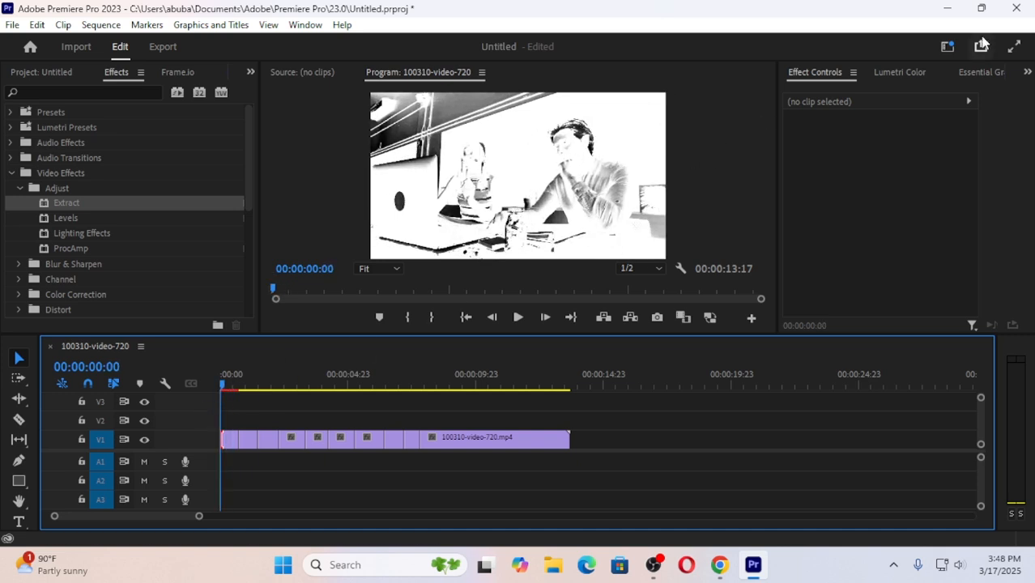
# Step: Turn off the Black Input animation on the first segment, deleting its keyframes
pyautogui.click(823, 74)
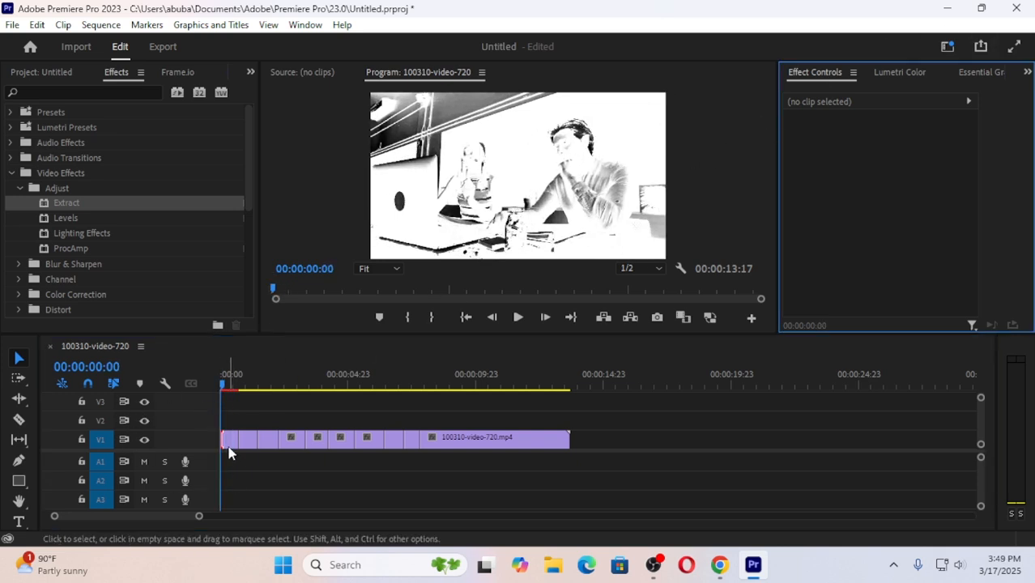
pyautogui.click(229, 439)
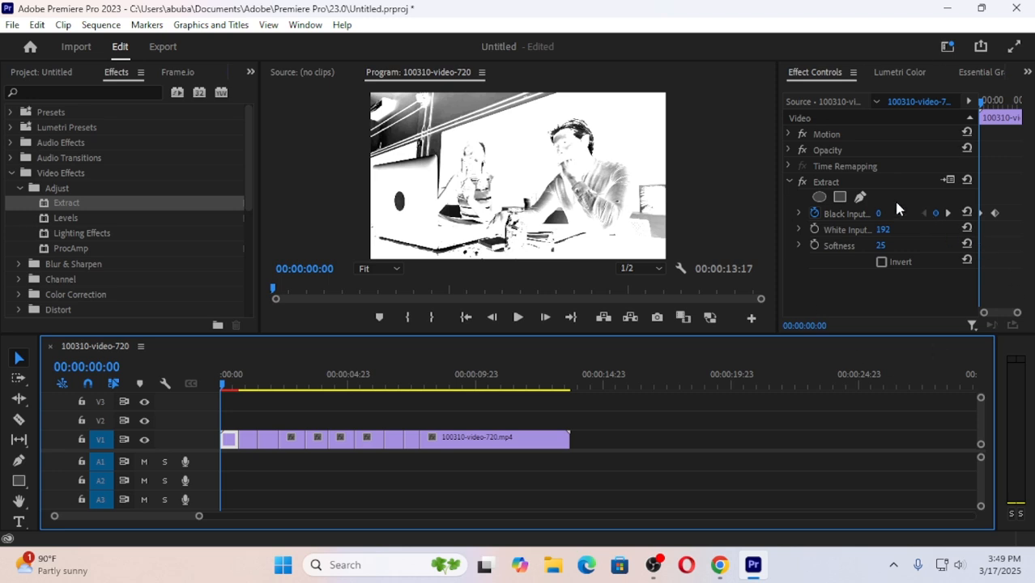
pyautogui.click(816, 214)
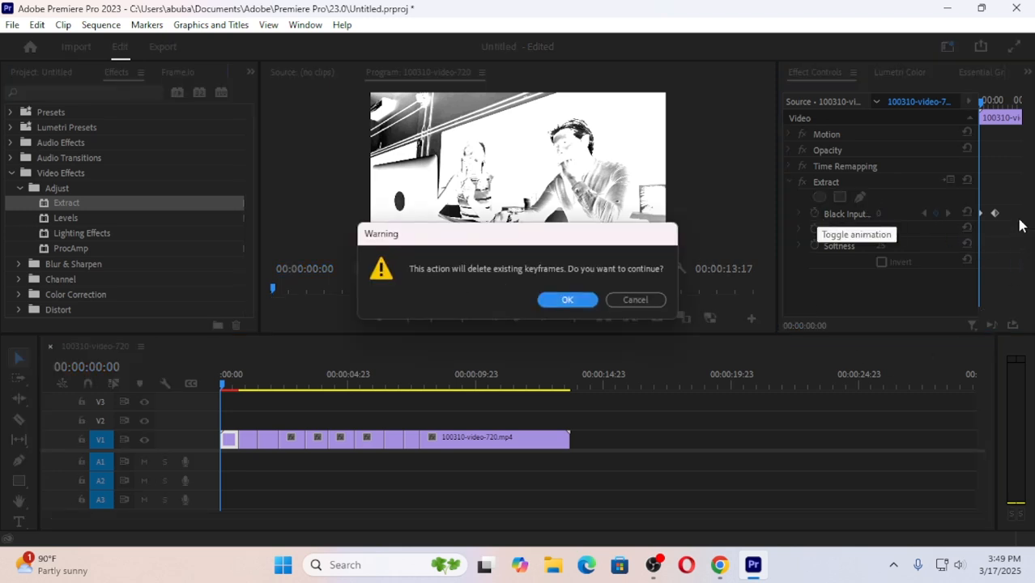
pyautogui.click(567, 300)
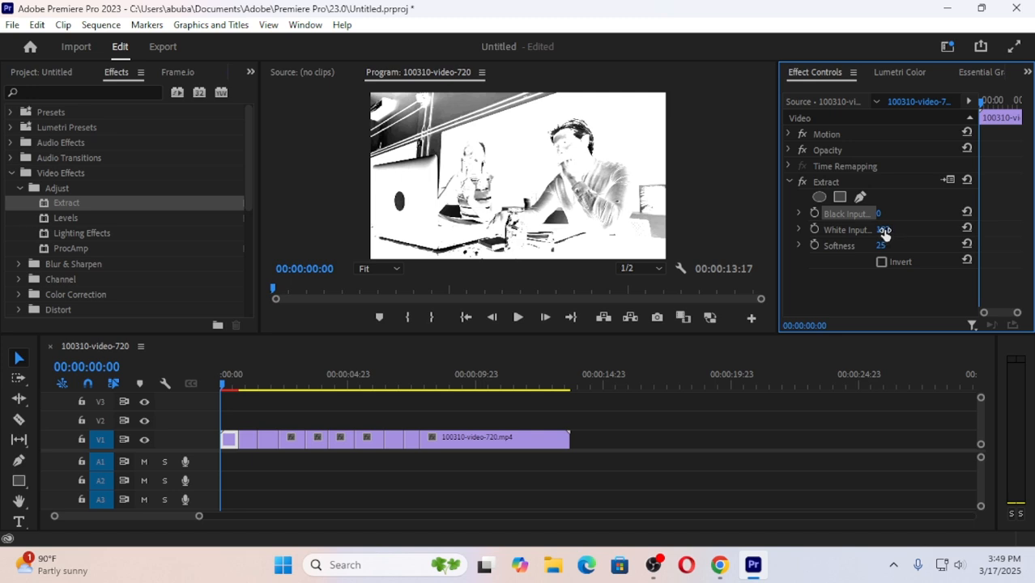
# Step: Set Extract's White Input Level to 128 and Softness to 99, with Invert enabled
pyautogui.moveTo(883, 229); pyautogui.dragTo(833, 229)
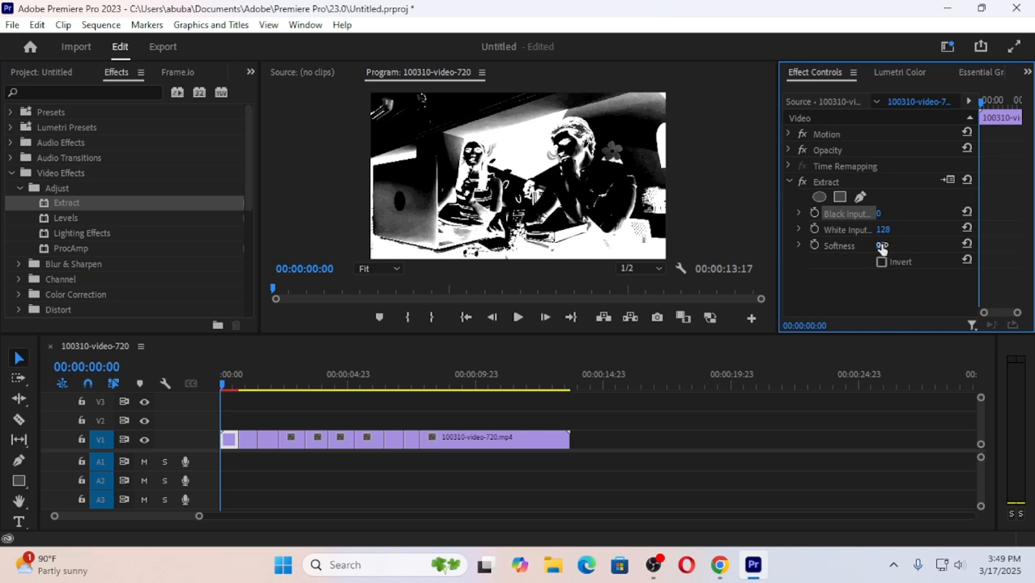
pyautogui.moveTo(881, 245)
pyautogui.mouseDown()
pyautogui.moveTo(900, 246)
pyautogui.moveTo(860, 246)
pyautogui.moveTo(941, 245)
pyautogui.moveTo(861, 246)
pyautogui.moveTo(941, 246)
pyautogui.moveTo(892, 246)
pyautogui.mouseUp()
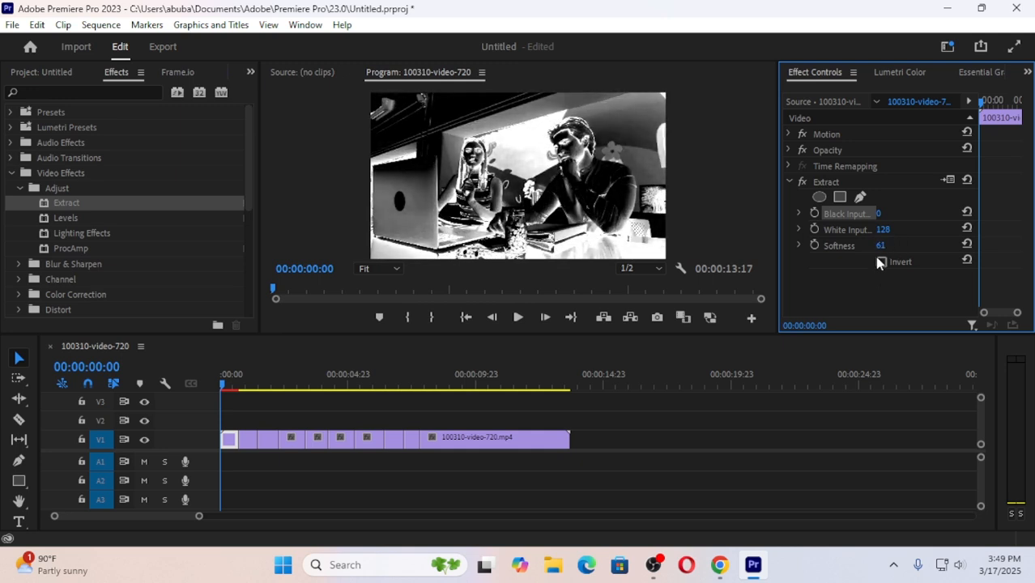
pyautogui.click(882, 262)
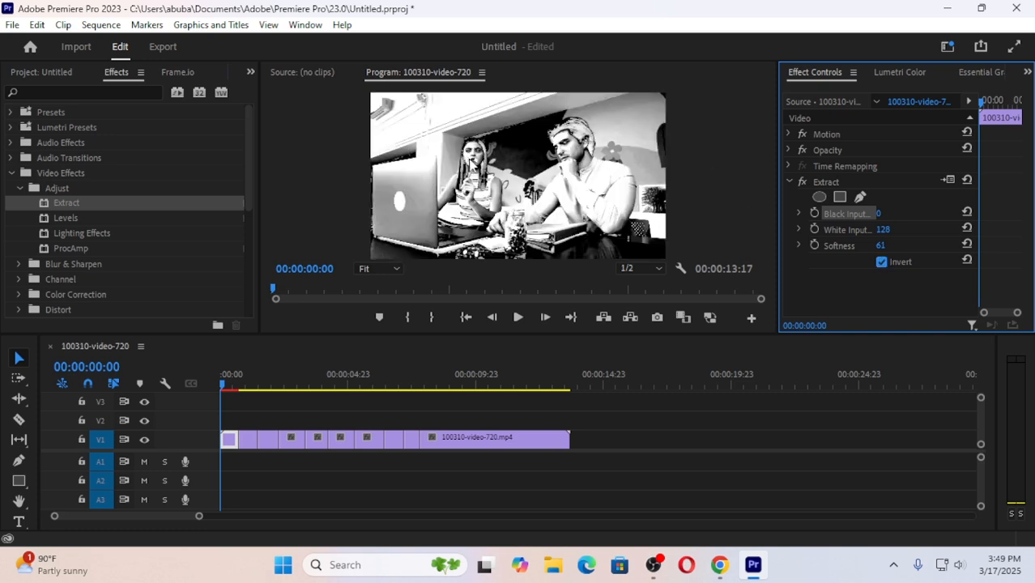
pyautogui.moveTo(881, 247); pyautogui.dragTo(913, 246)
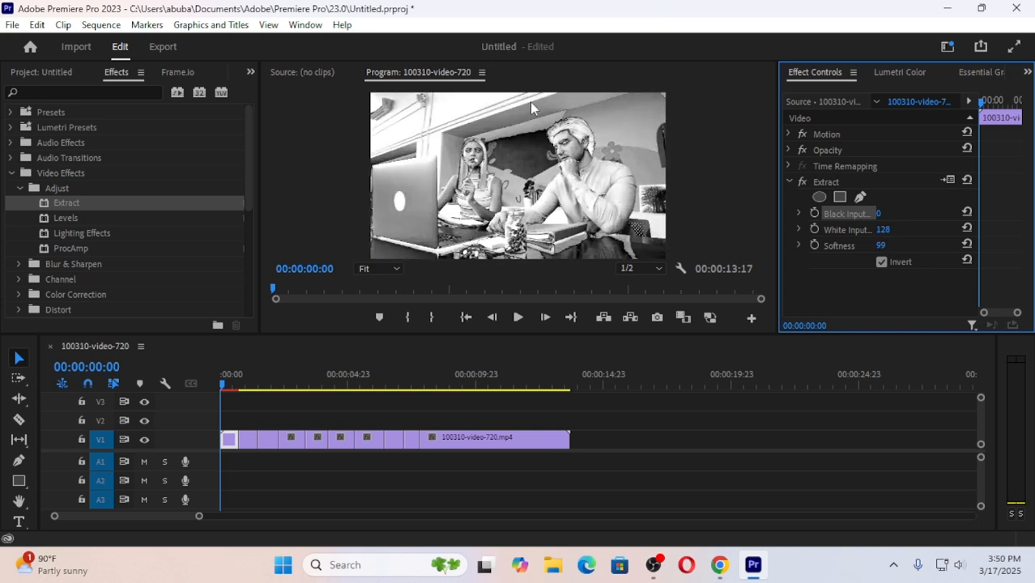
# Step: Compare the Extract effect with Invert off and on, and remove the effect from the first segment
pyautogui.click(881, 262)
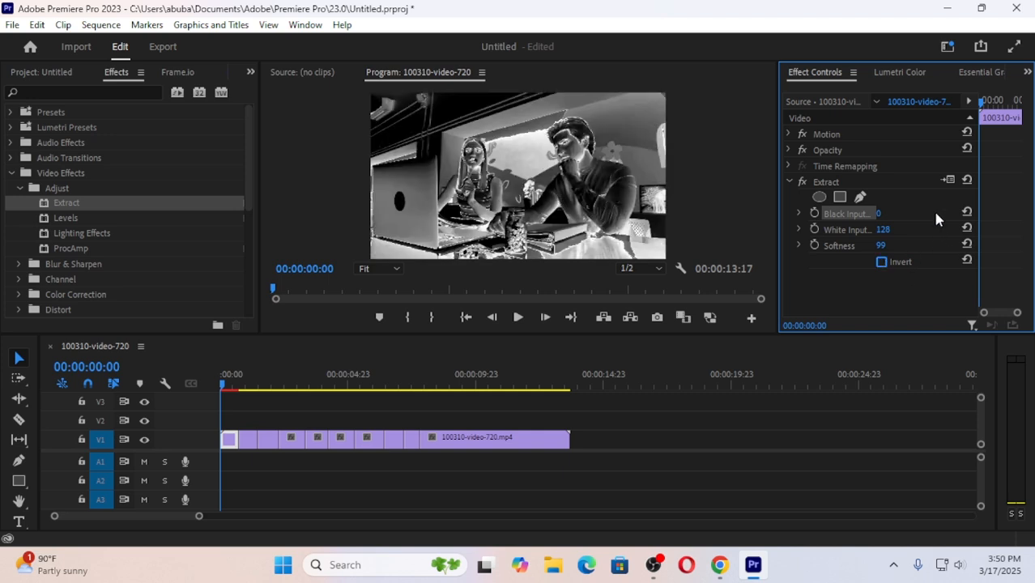
pyautogui.click(839, 184)
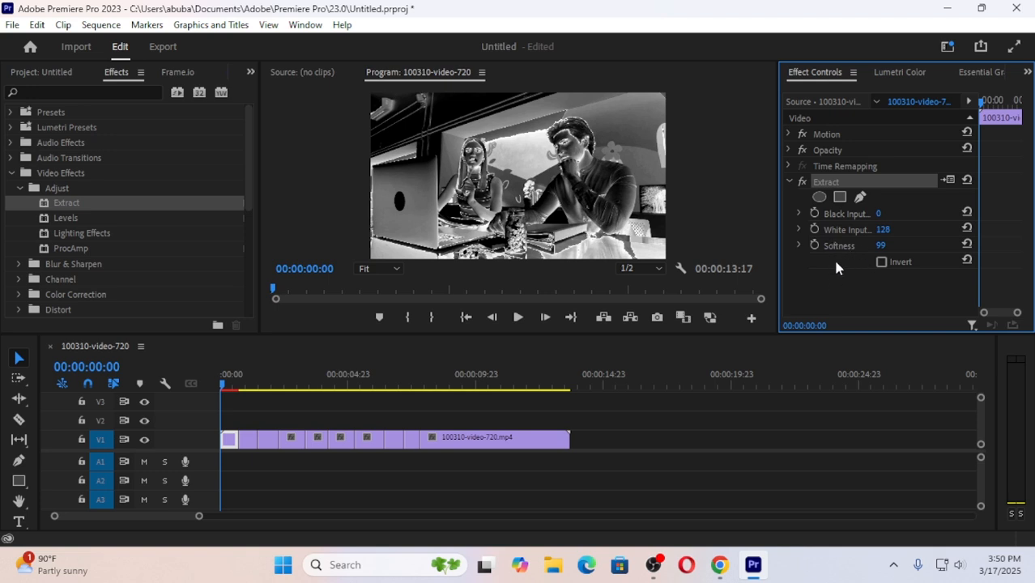
pyautogui.click(881, 262)
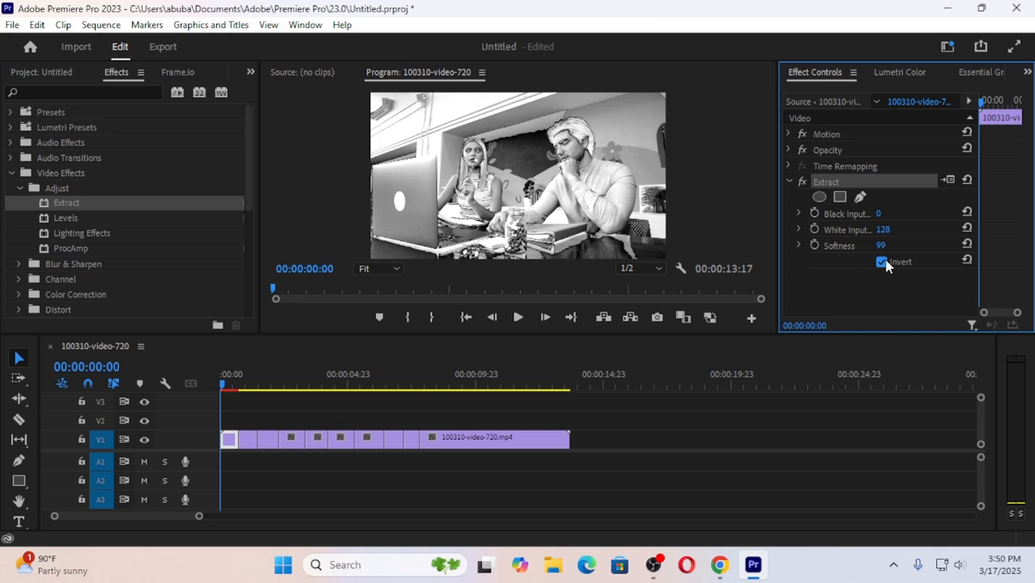
pyautogui.click(881, 262)
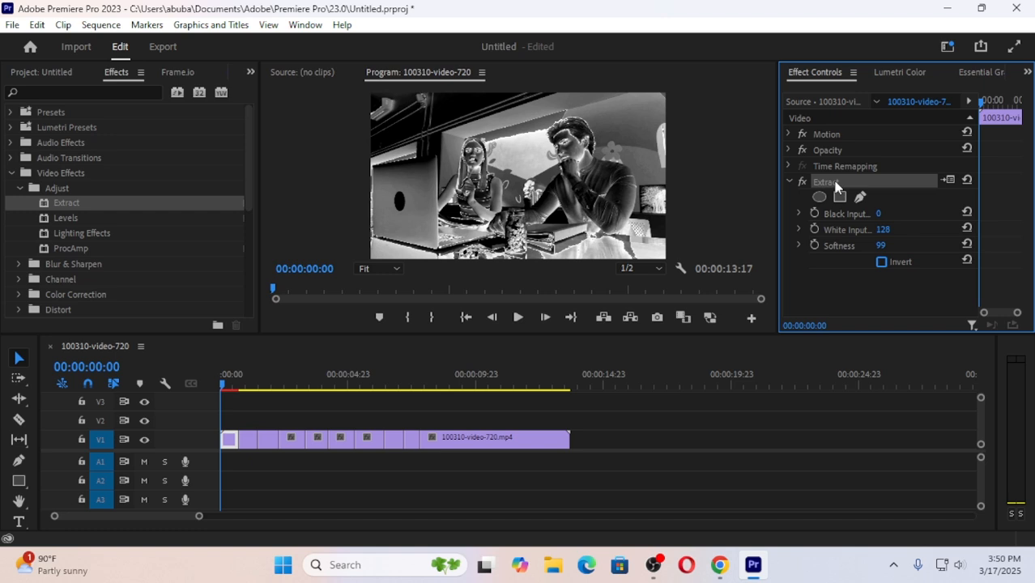
pyautogui.press('Delete')
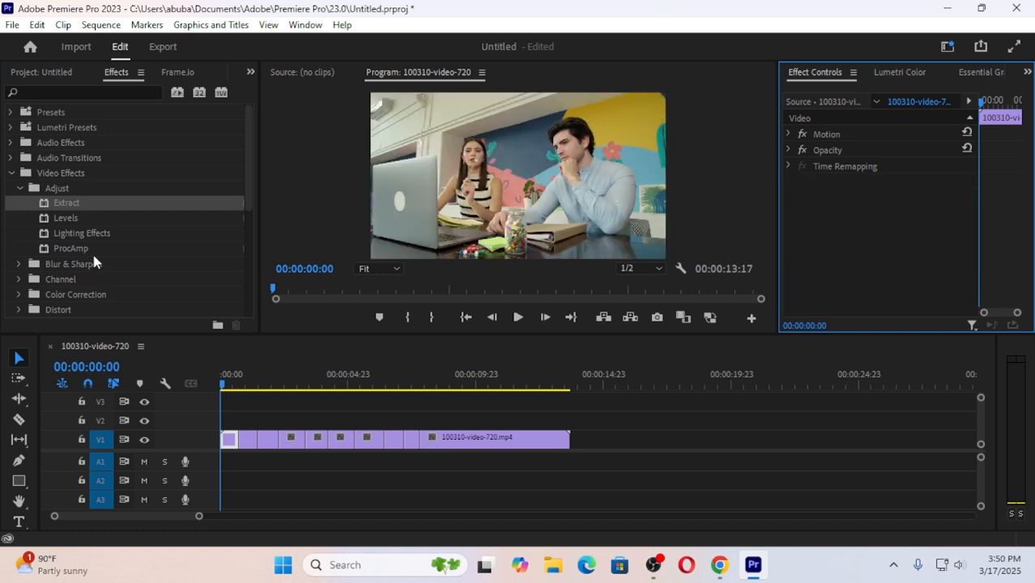
# Step: Apply the Levels effect from the Adjust group to the first segment on V1 and look through its parameters
pyautogui.click(68, 220)
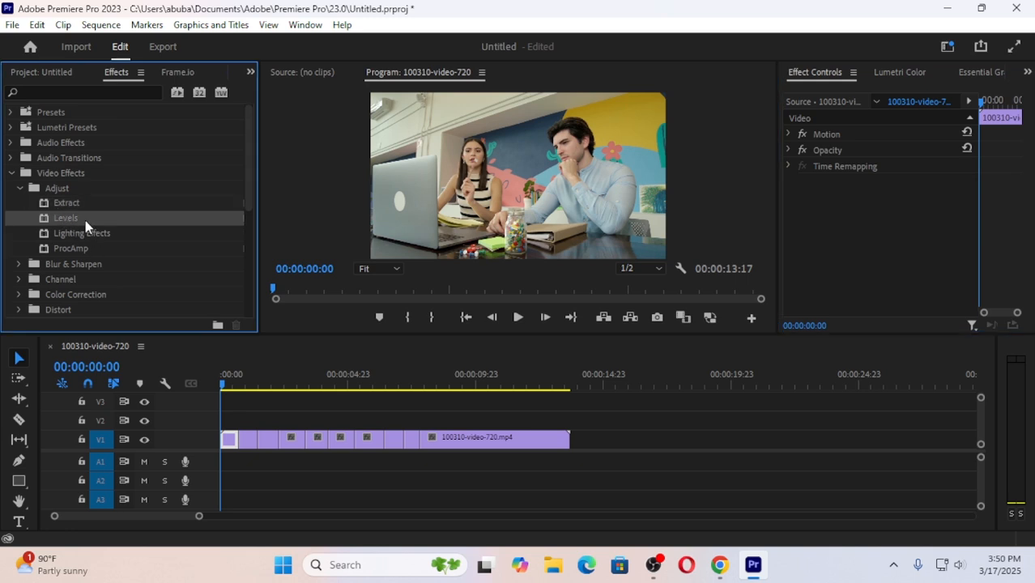
pyautogui.moveTo(75, 216); pyautogui.dragTo(227, 439)
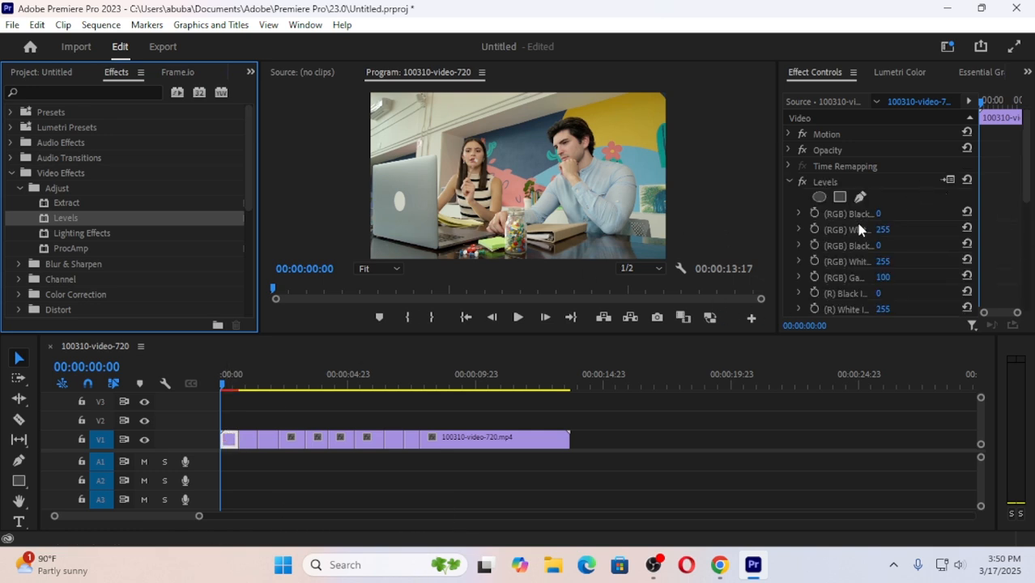
pyautogui.scroll(-6, 852, 235)
pyautogui.scroll(8, 850, 242)
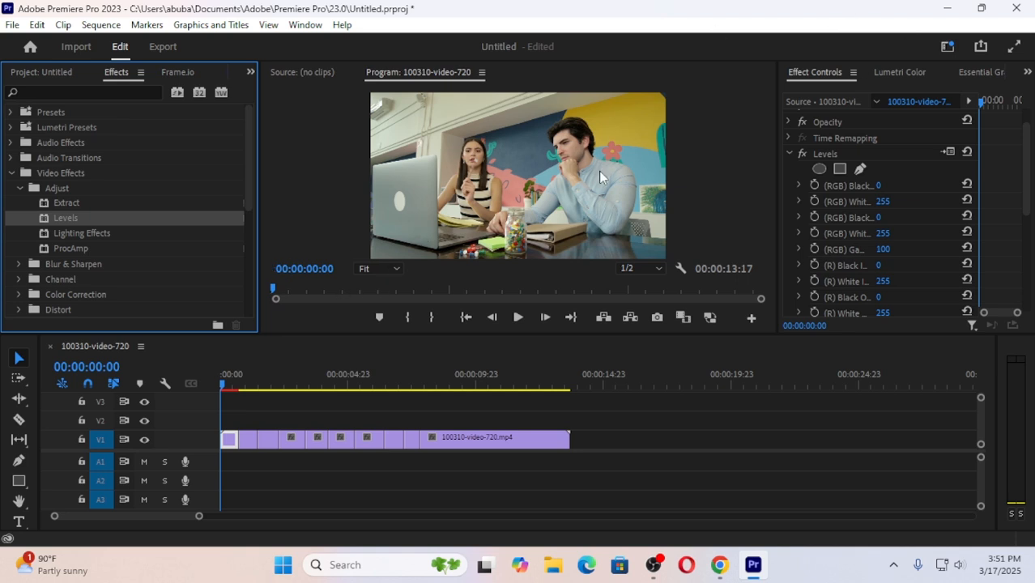
# Step: Set Levels' (RGB) Black Input Level to 119 and (RGB) White Input Level to 183
pyautogui.click(876, 186)
pyautogui.moveTo(876, 185); pyautogui.dragTo(929, 185)
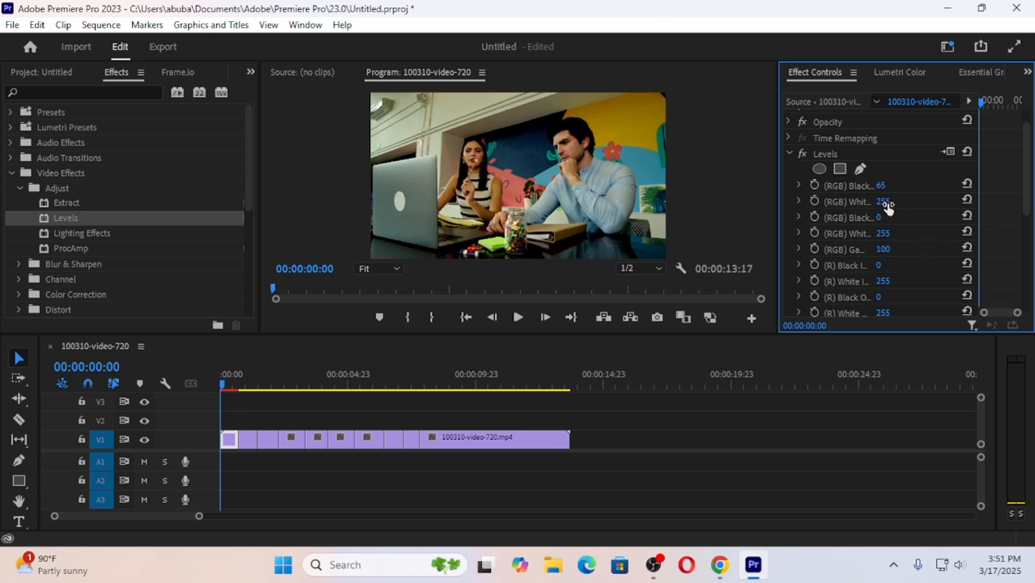
pyautogui.moveTo(881, 202); pyautogui.dragTo(822, 201)
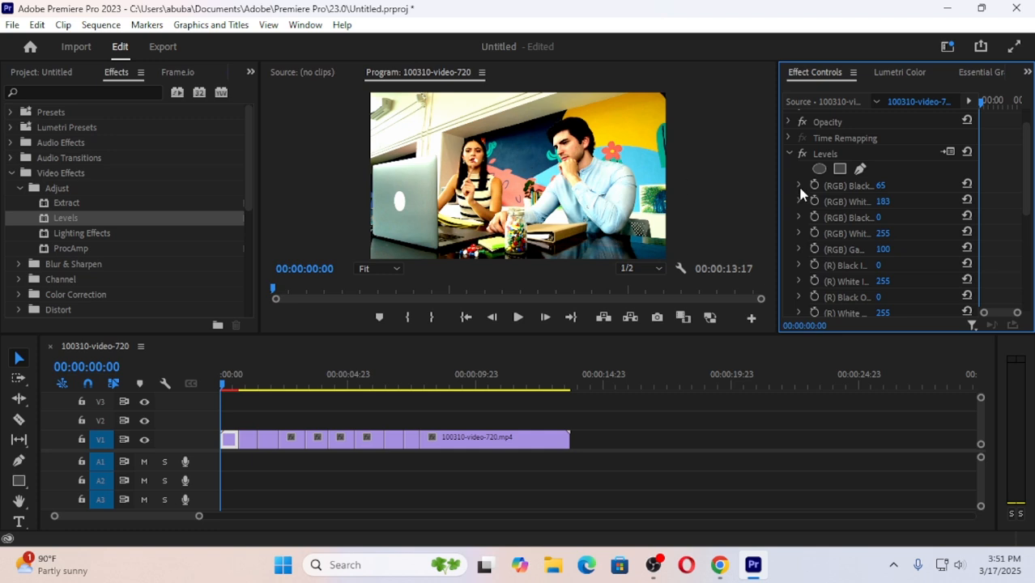
pyautogui.moveTo(878, 188); pyautogui.dragTo(922, 186)
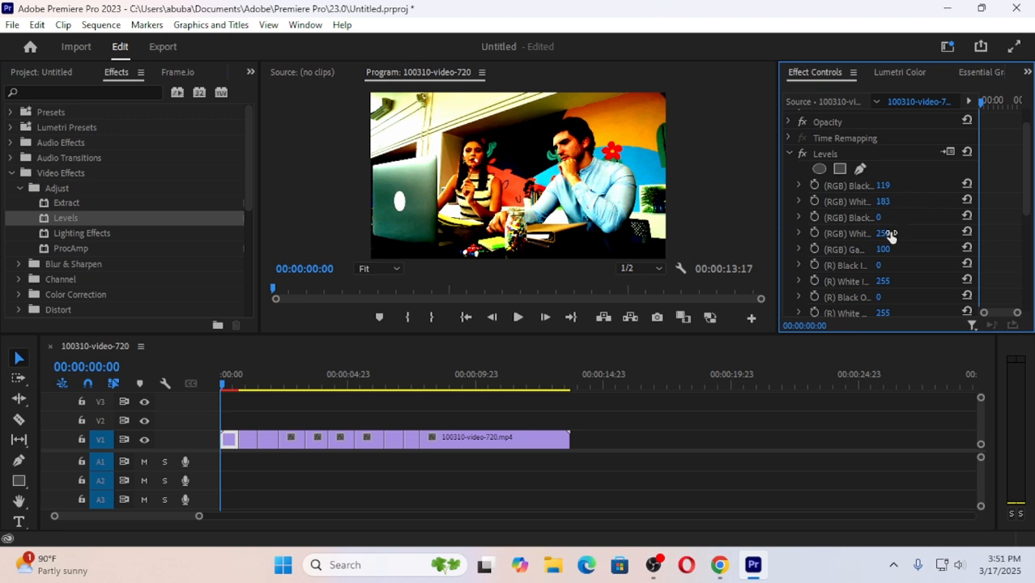
# Step: Set Levels' (RGB) Black Output Level to 39 and reset the (RGB) Black and White Input Levels to their defaults
pyautogui.scroll(-1, 890, 234)
pyautogui.moveTo(879, 202); pyautogui.dragTo(930, 207)
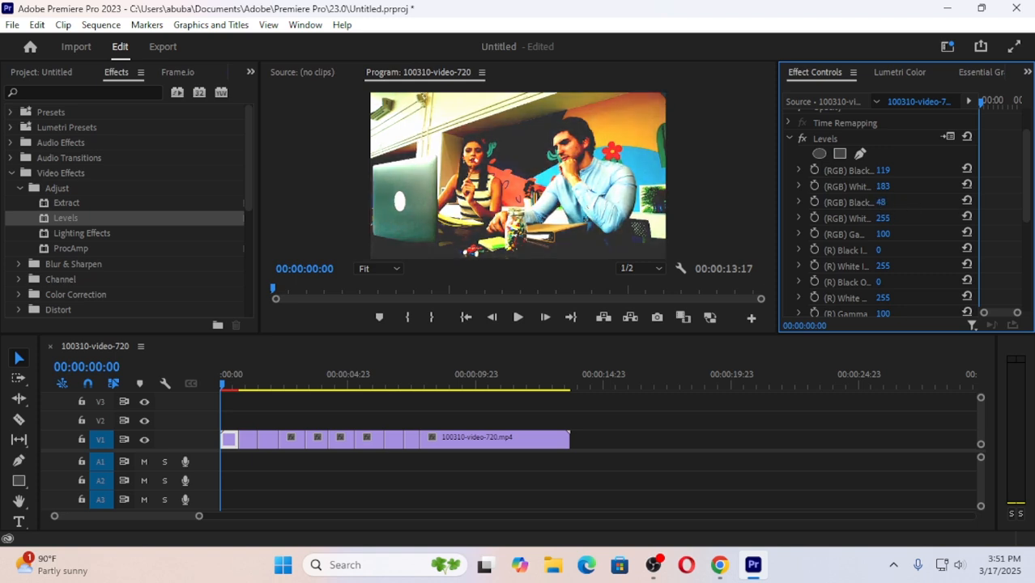
pyautogui.click(967, 169)
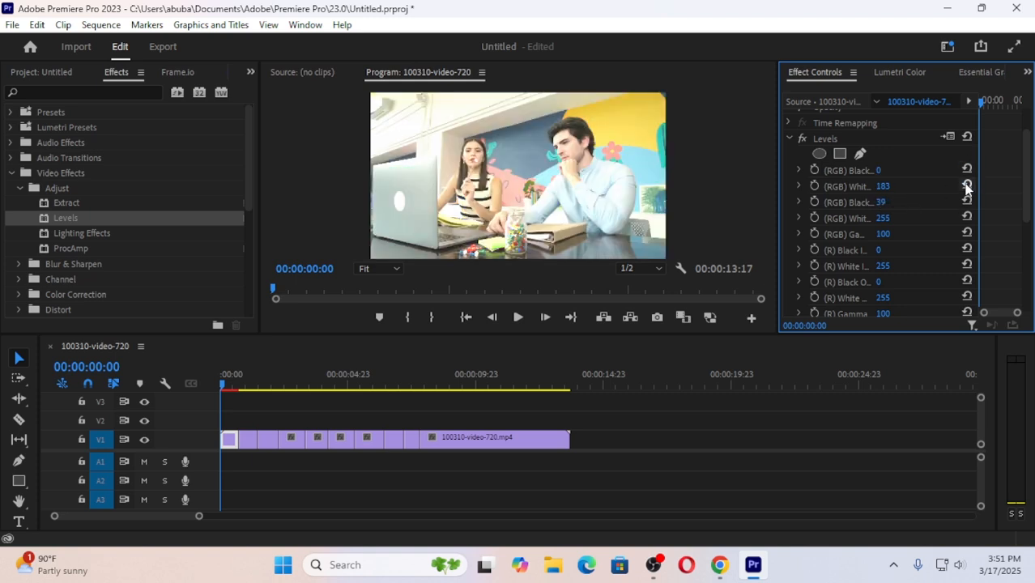
pyautogui.click(967, 185)
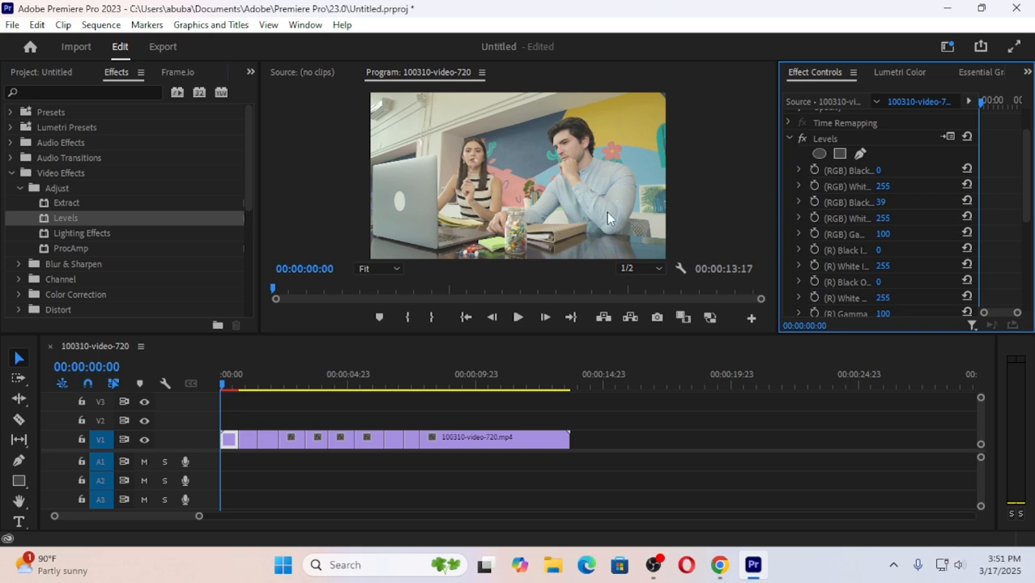
# Step: Try low and high values for Levels' (R) Black Input Level, ending at 255
pyautogui.scroll(-1, 862, 248)
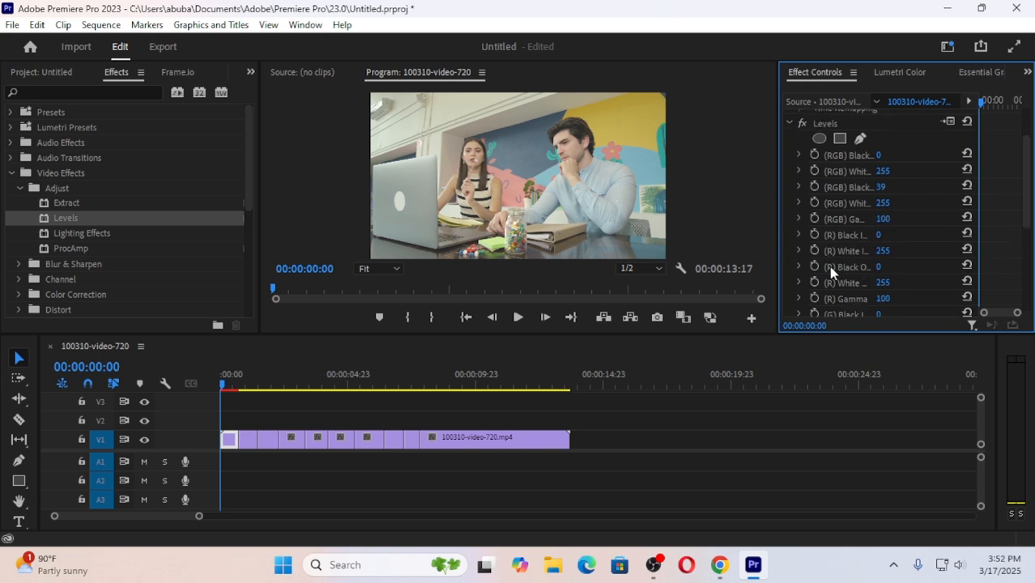
pyautogui.moveTo(878, 235); pyautogui.dragTo(935, 235)
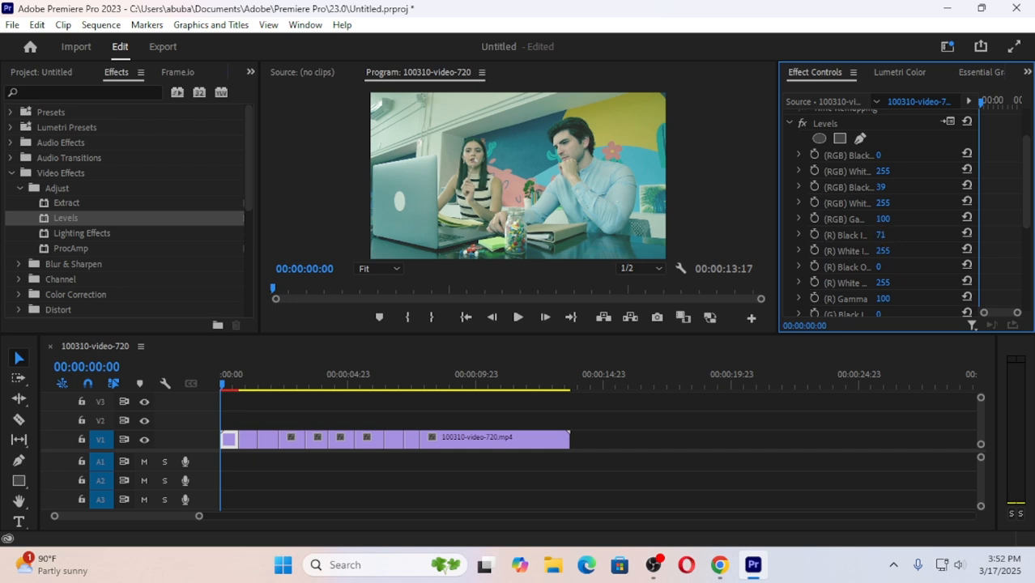
pyautogui.moveTo(881, 235); pyautogui.dragTo(810, 235)
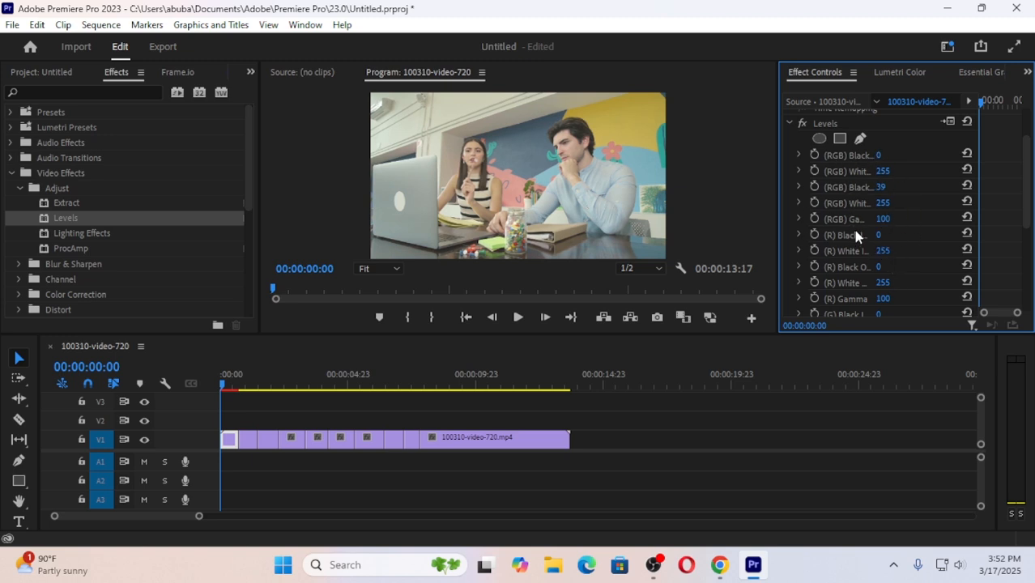
pyautogui.click(878, 235)
pyautogui.write('10')
pyautogui.press('Return')
pyautogui.moveTo(881, 235); pyautogui.dragTo(1012, 235)
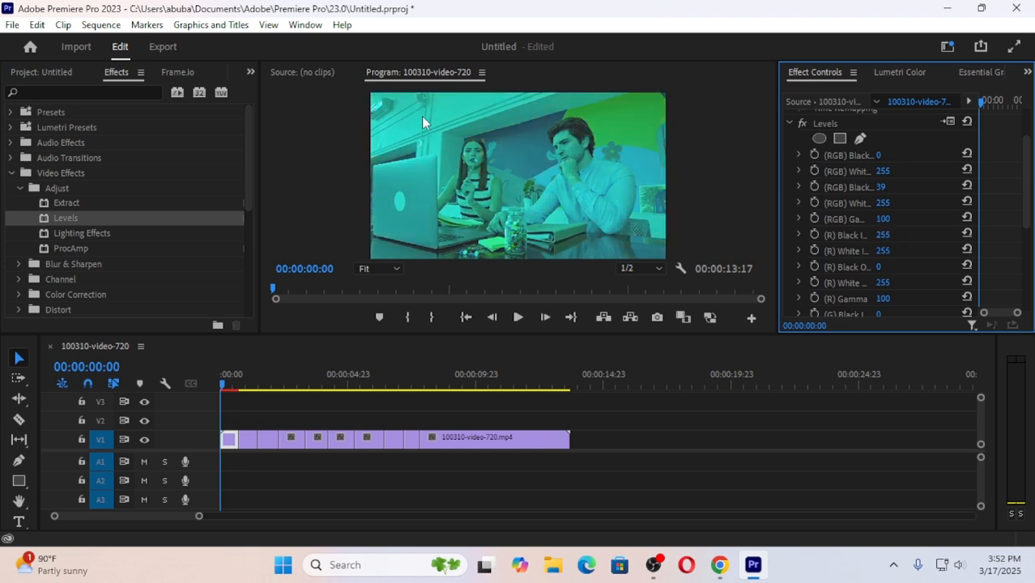
# Step: Vary Levels' (R) Black Output Level up and down, ending at 142
pyautogui.click(878, 267)
pyautogui.write('34')
pyautogui.press('Return')
pyautogui.moveTo(881, 267); pyautogui.dragTo(955, 267)
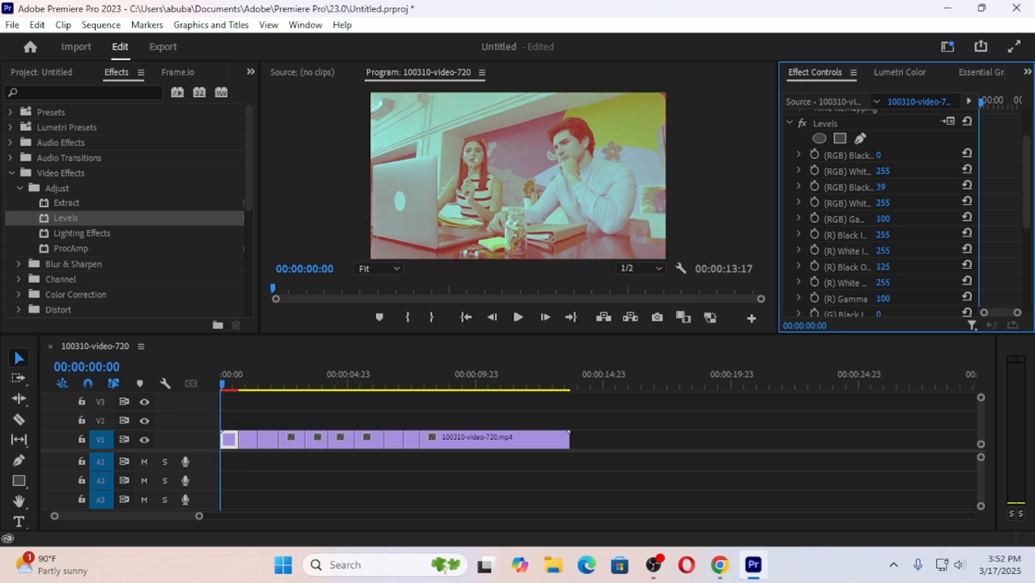
pyautogui.moveTo(881, 267); pyautogui.dragTo(949, 266)
pyautogui.moveTo(881, 267); pyautogui.dragTo(772, 267)
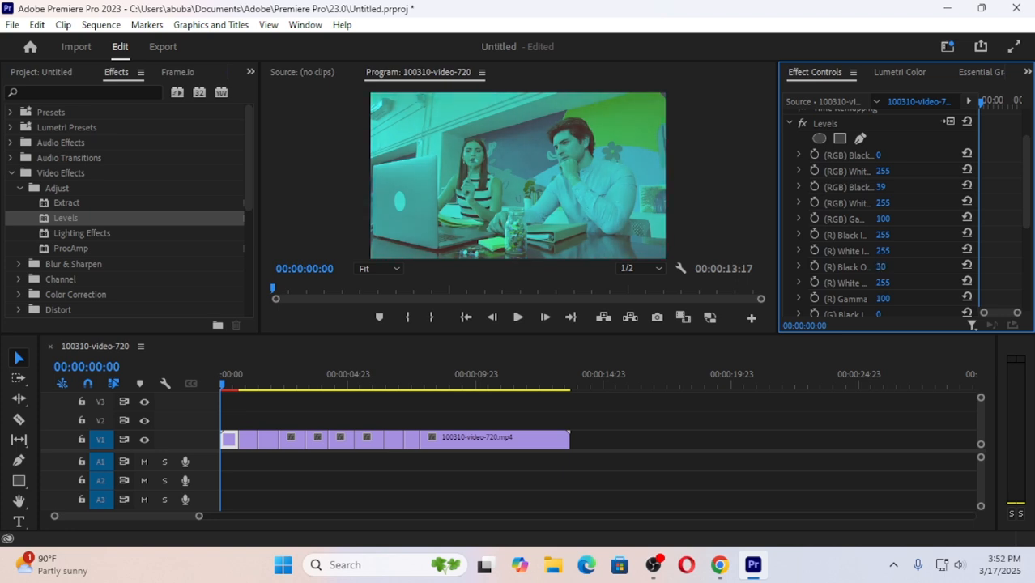
pyautogui.moveTo(881, 267); pyautogui.dragTo(990, 267)
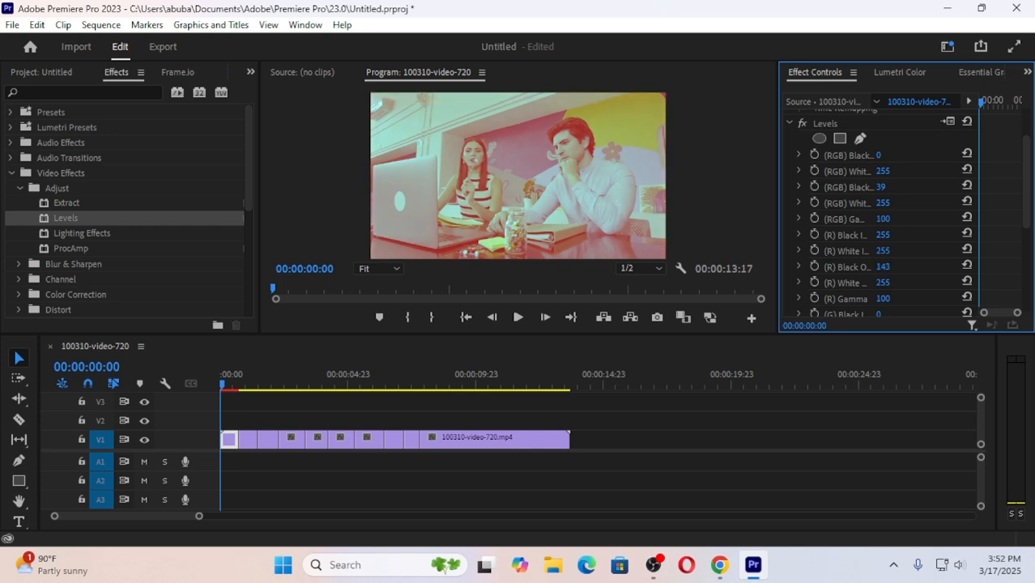
pyautogui.moveTo(883, 267); pyautogui.dragTo(881, 267)
# Step: Set Levels' (G) Black Input Level to 101 and (B) Black Input Level to 142
pyautogui.scroll(-2, 847, 290)
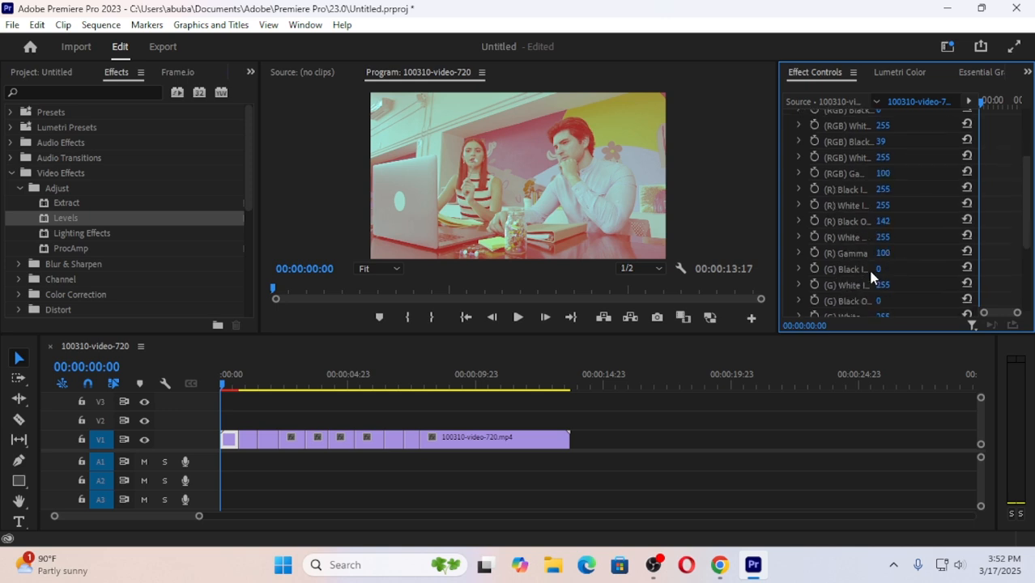
pyautogui.moveTo(879, 269)
pyautogui.mouseDown()
pyautogui.moveTo(920, 269)
pyautogui.moveTo(879, 269)
pyautogui.moveTo(896, 269)
pyautogui.mouseUp()
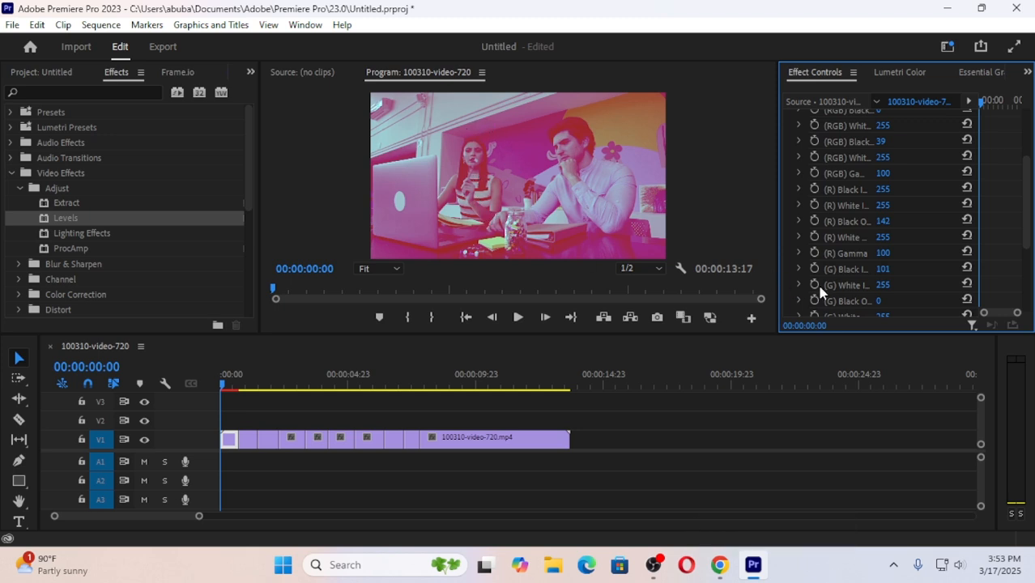
pyautogui.scroll(-3, 860, 270)
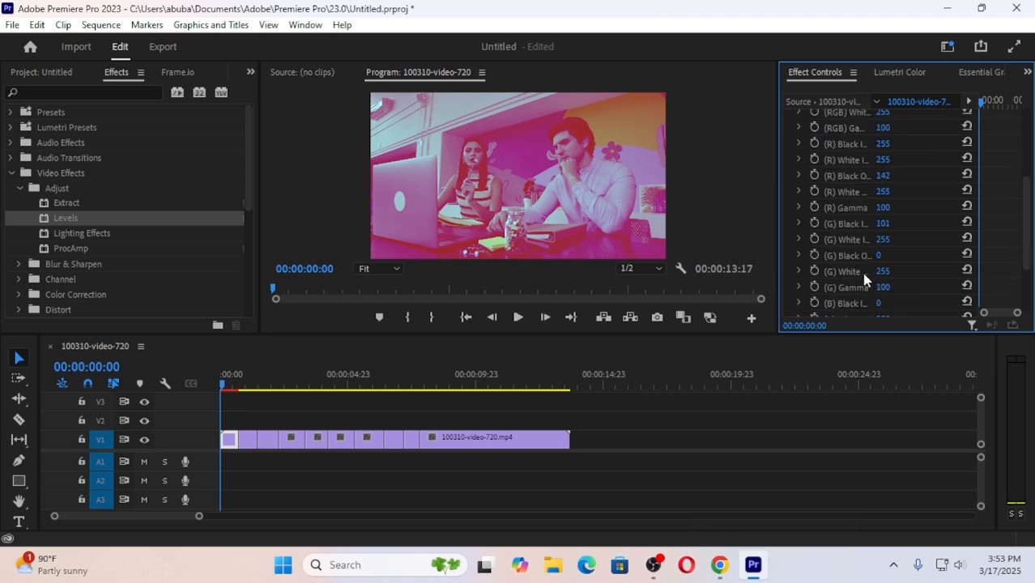
pyautogui.scroll(-5, 863, 278)
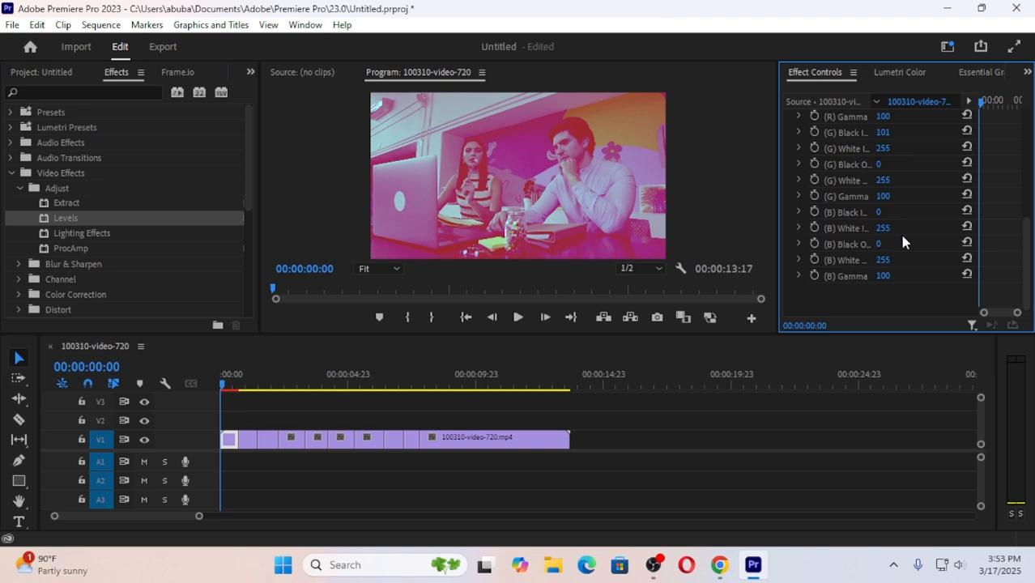
pyautogui.moveTo(884, 219); pyautogui.dragTo(1007, 219)
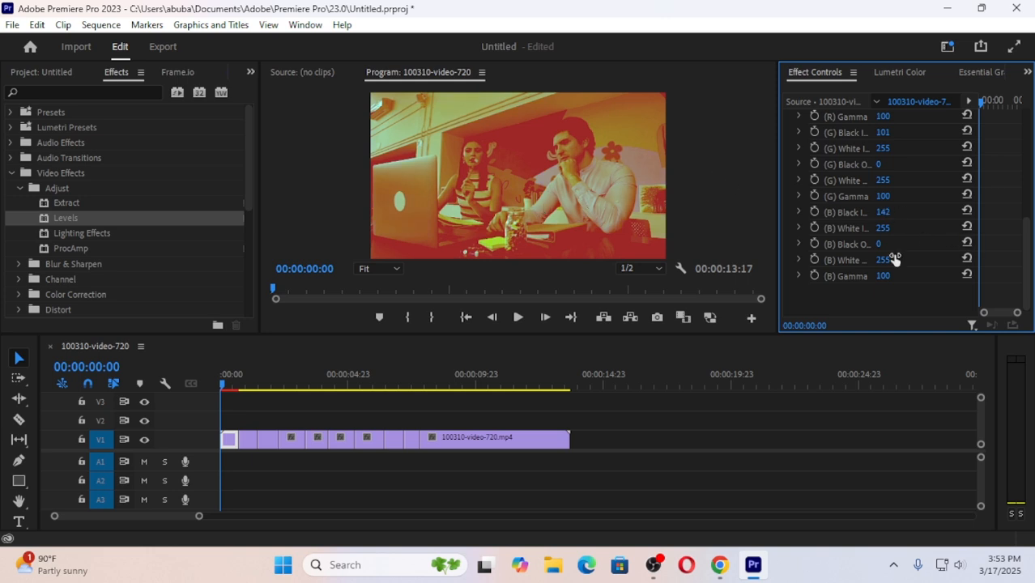
# Step: Raise Levels' (B) Black Output Level to 255 and scrub through the first segment to preview the tint
pyautogui.moveTo(882, 244); pyautogui.dragTo(959, 245)
pyautogui.moveTo(891, 245); pyautogui.dragTo(1034, 244)
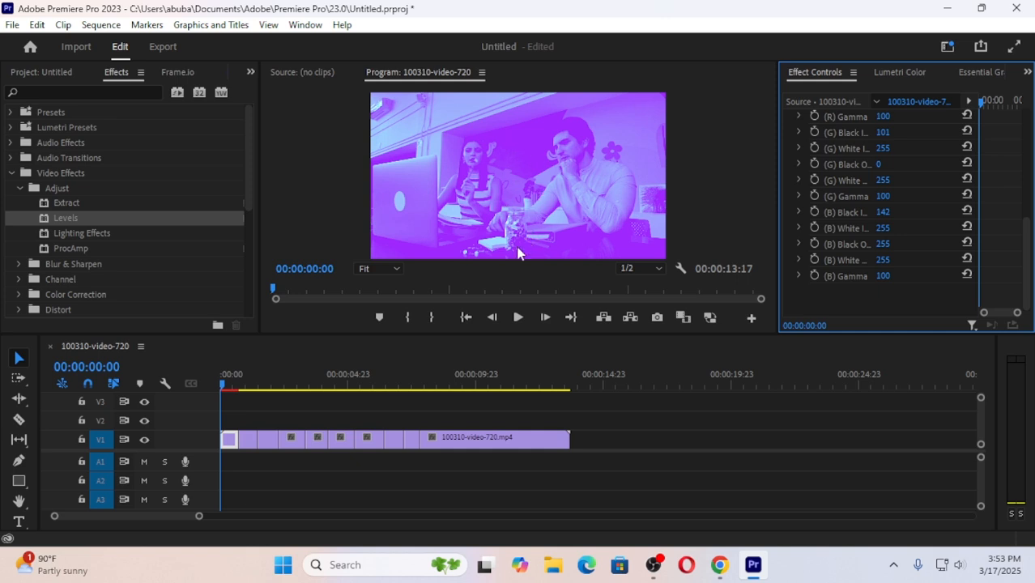
pyautogui.click(226, 389)
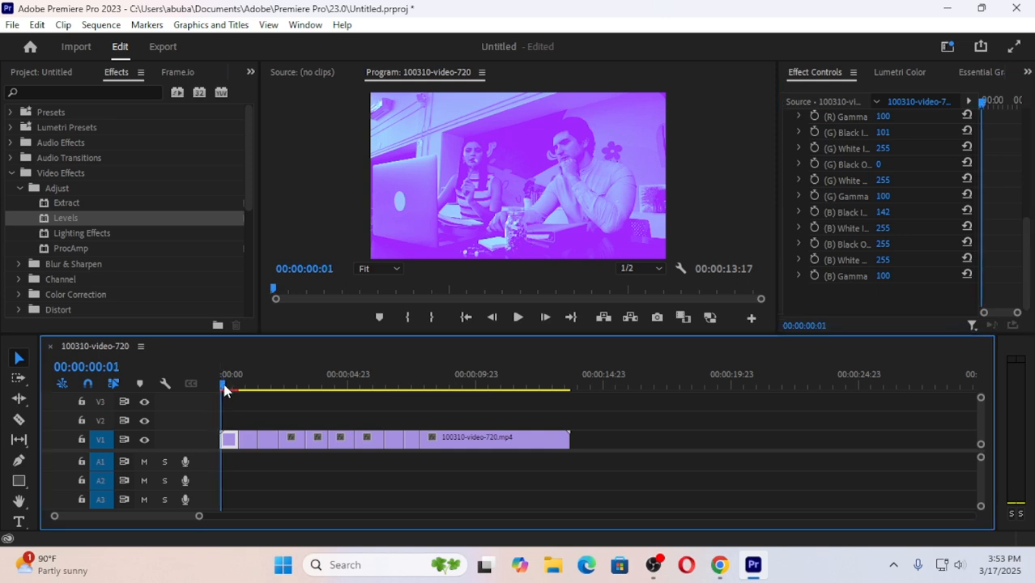
pyautogui.moveTo(224, 385)
pyautogui.mouseDown()
pyautogui.moveTo(254, 390)
pyautogui.moveTo(213, 393)
pyautogui.moveTo(234, 396)
pyautogui.mouseUp()
# Step: Review the RGB, red, green and blue Levels parameters, and remove the Levels effect from the first segment
pyautogui.scroll(5, 891, 178)
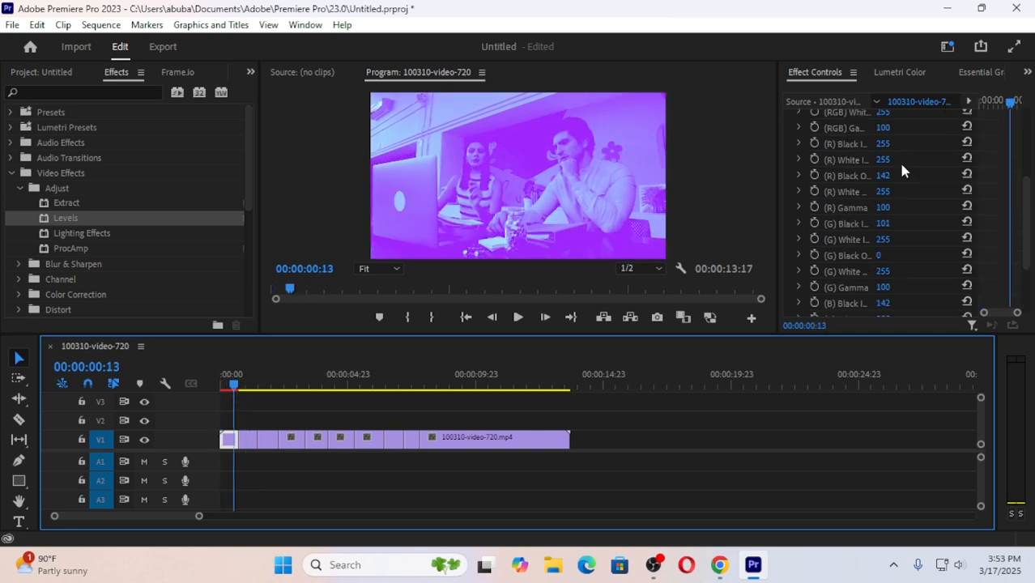
pyautogui.scroll(3, 867, 198)
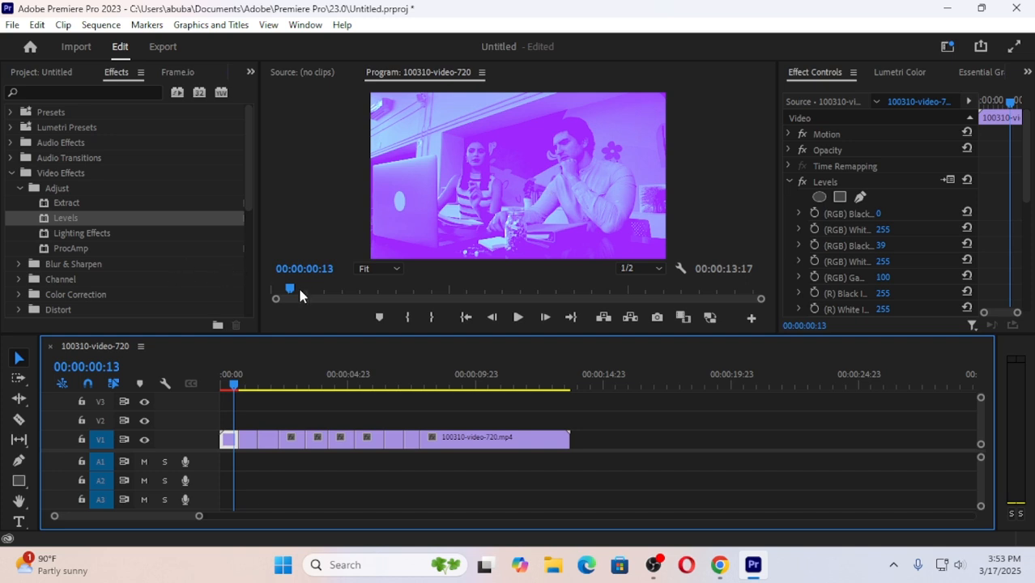
pyautogui.click(826, 182)
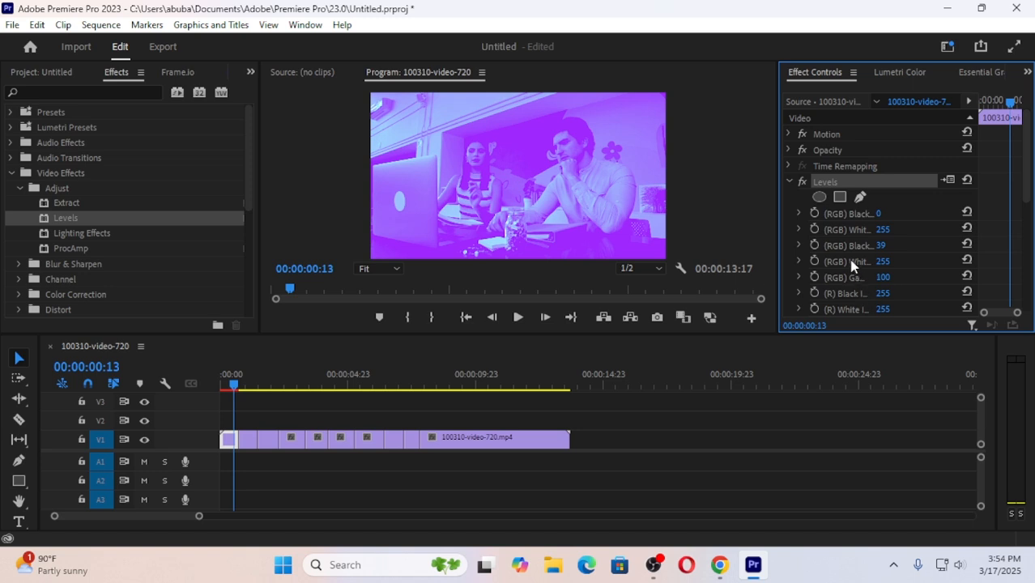
pyautogui.scroll(-5, 850, 266)
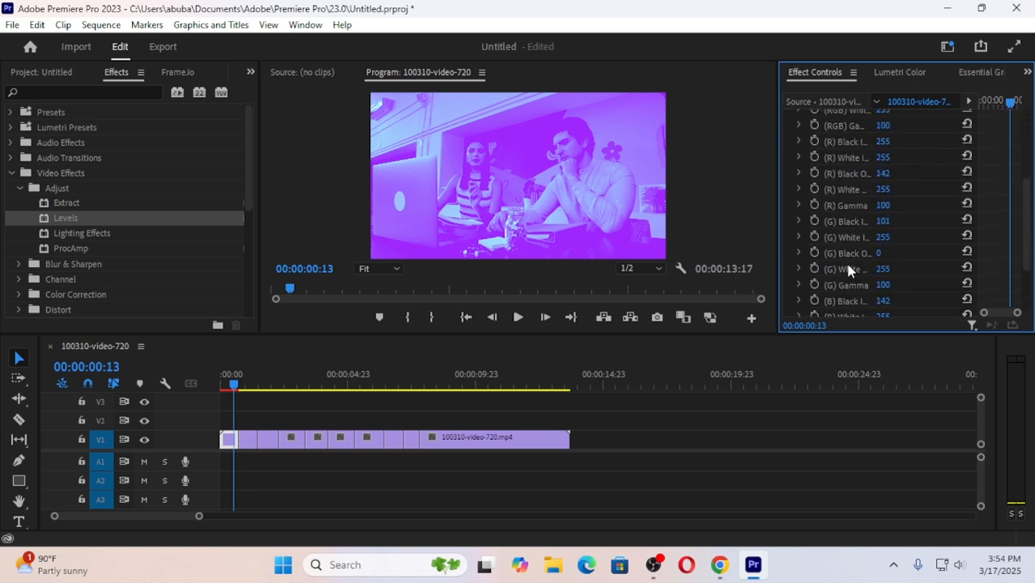
pyautogui.scroll(6, 848, 271)
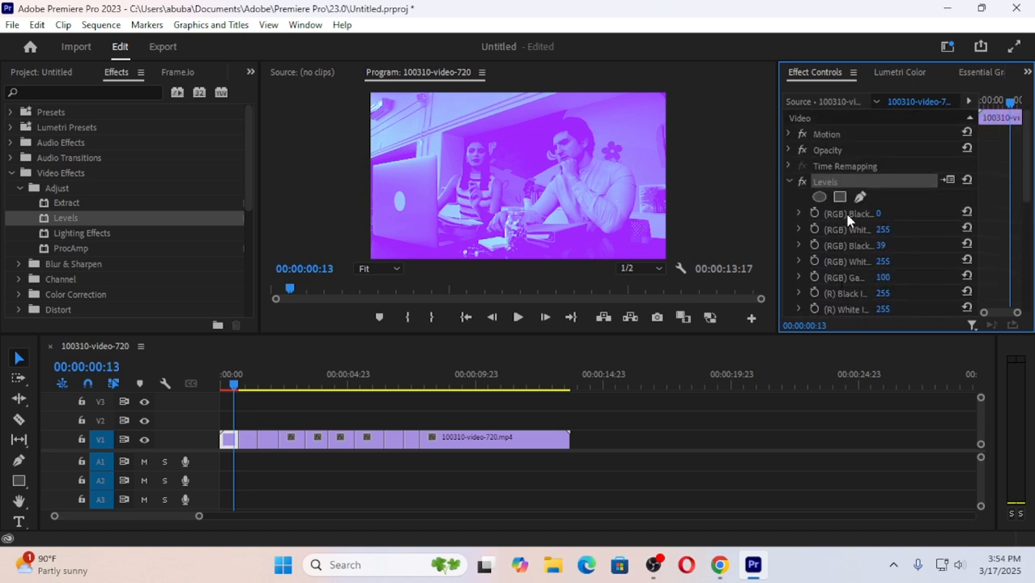
pyautogui.scroll(-2, 830, 267)
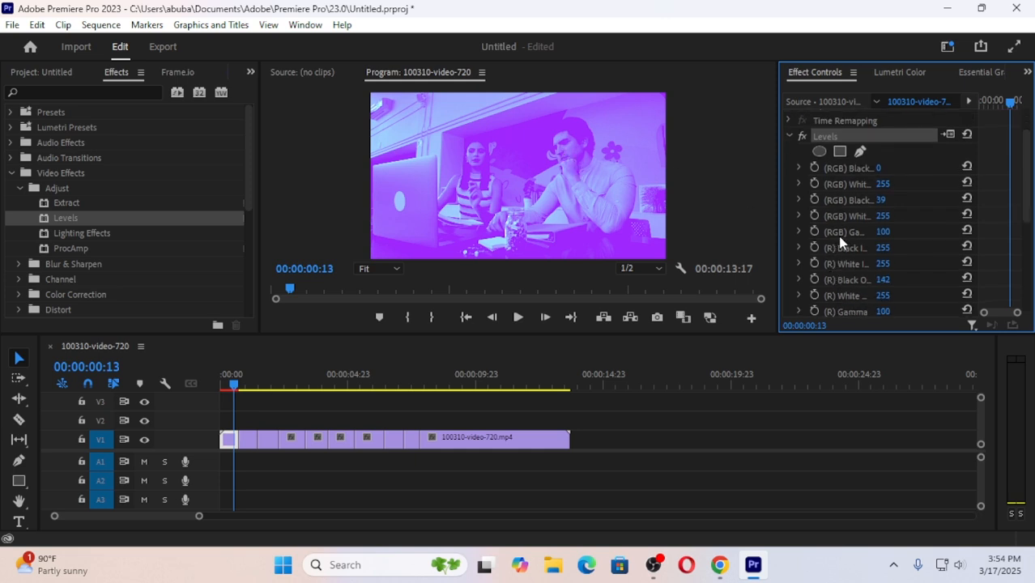
pyautogui.scroll(-6, 842, 252)
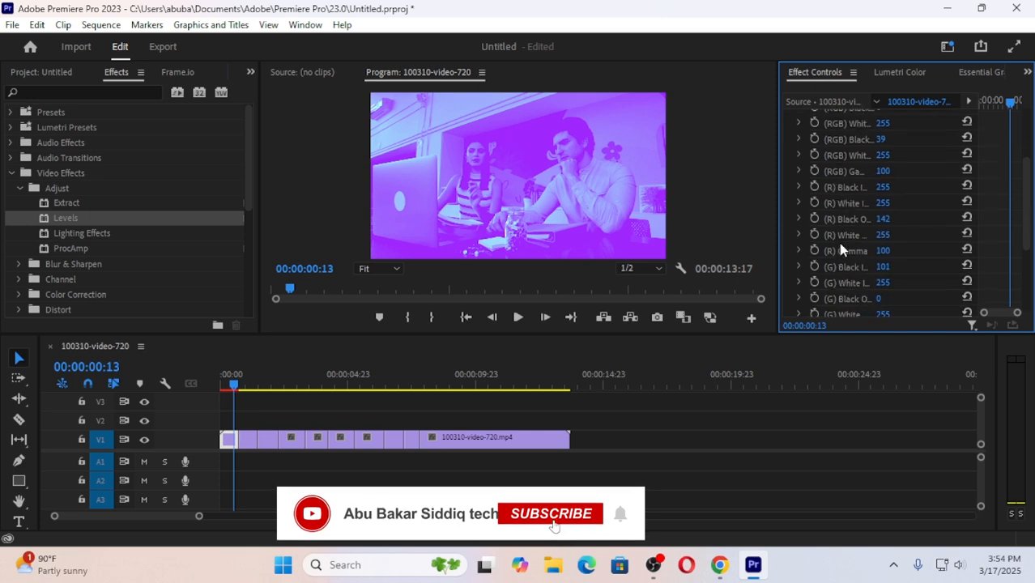
pyautogui.scroll(-3, 840, 249)
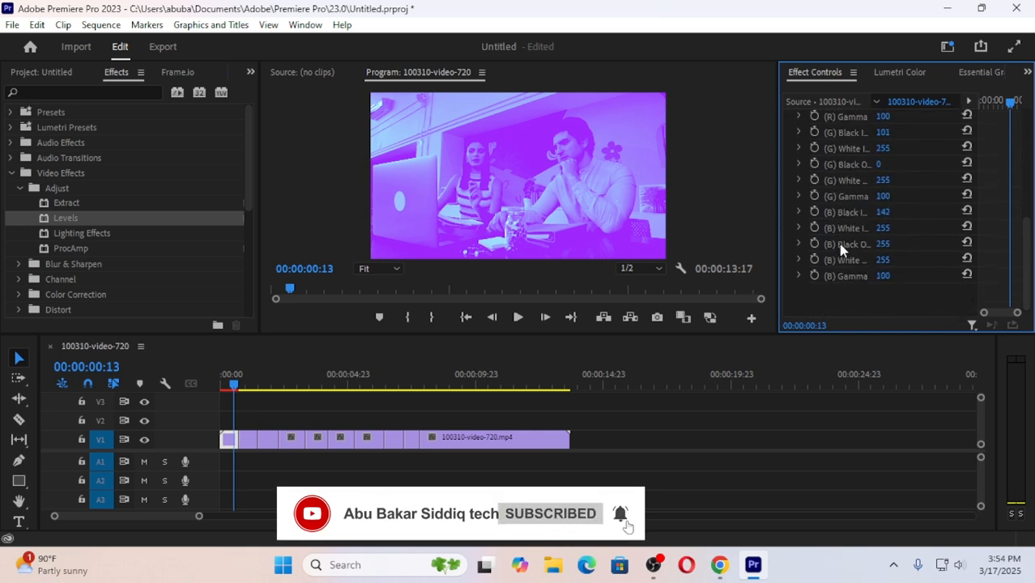
pyautogui.scroll(9, 843, 247)
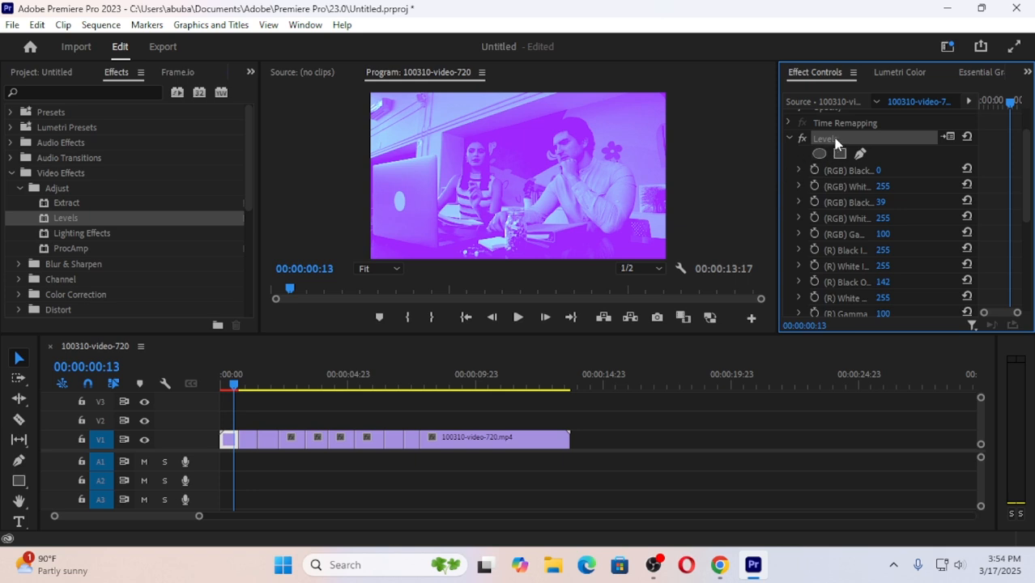
pyautogui.press('Delete')
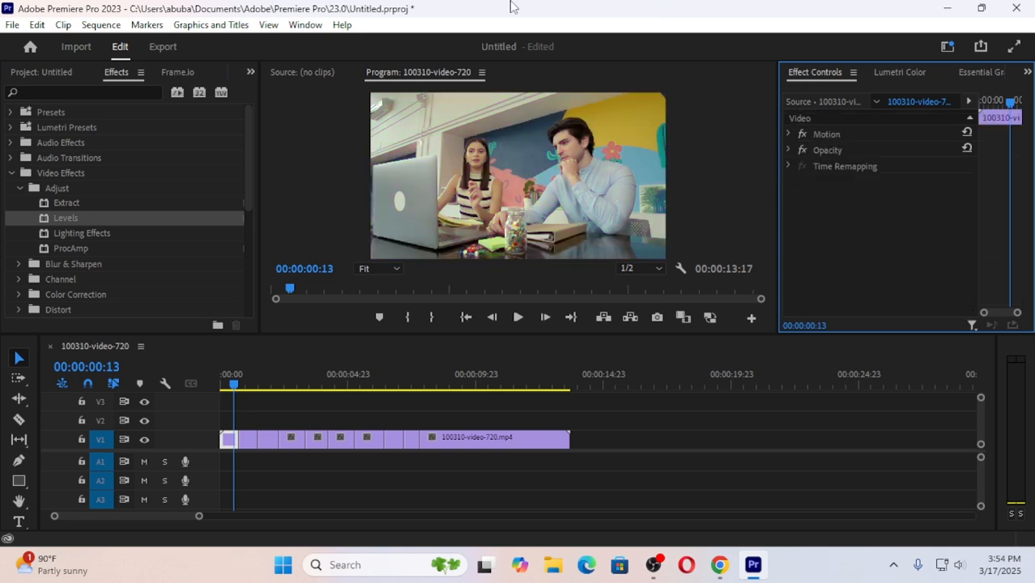
# Step: Apply a fresh Levels effect to the first segment and return the playhead to the start
pyautogui.moveTo(67, 222); pyautogui.dragTo(230, 438)
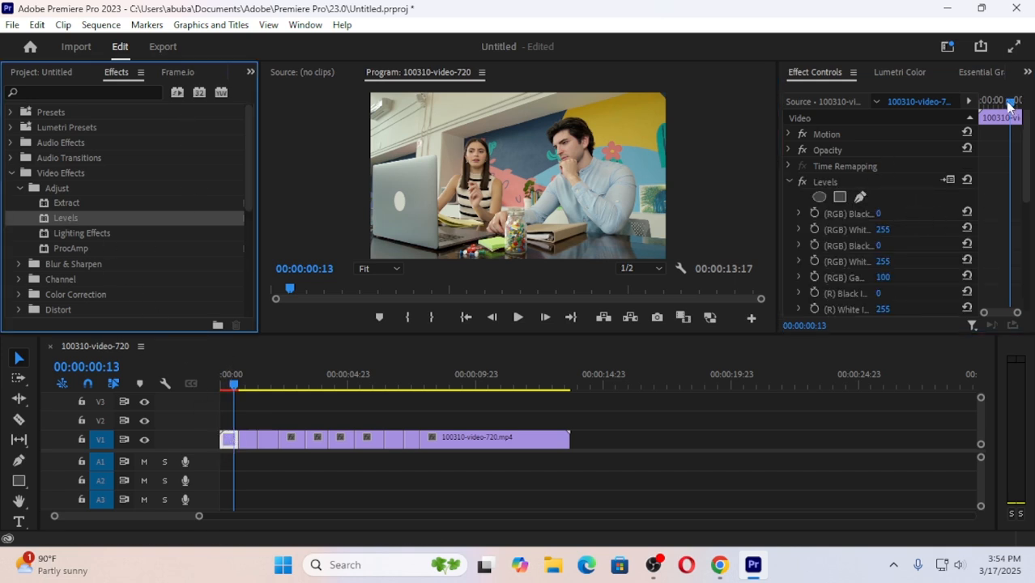
pyautogui.moveTo(1010, 102); pyautogui.dragTo(977, 115)
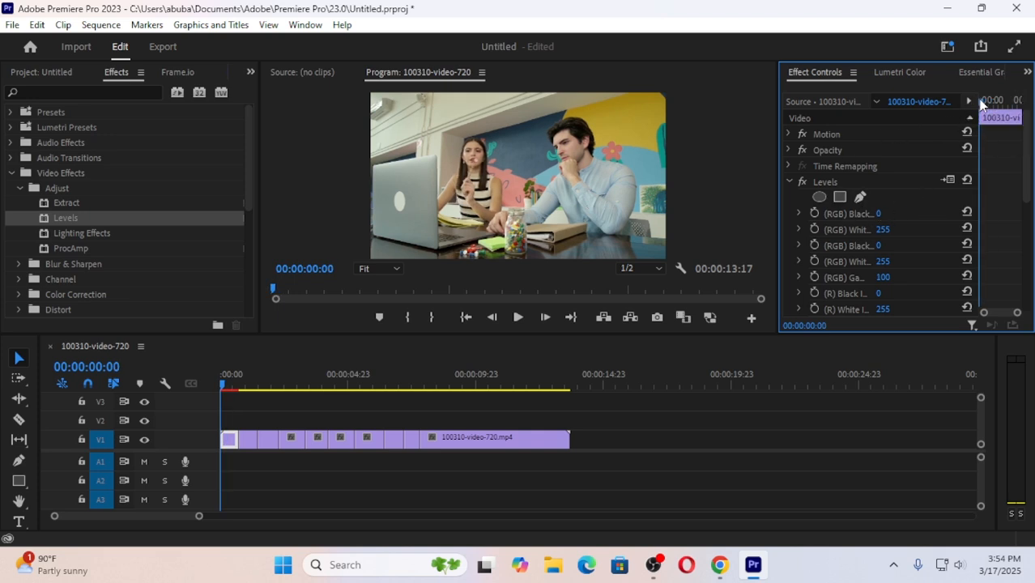
# Step: Keyframe Levels' (RGB) Black Input Level on the first segment, with 253 at 00:00:00:10 and 0 at the start
pyautogui.moveTo(980, 101); pyautogui.dragTo(1001, 102)
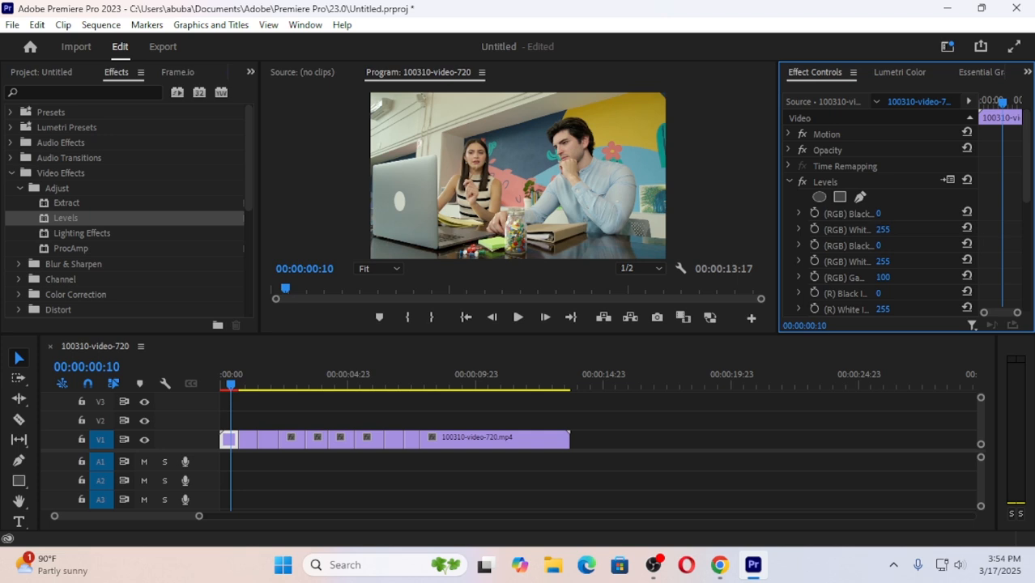
pyautogui.moveTo(878, 214); pyautogui.dragTo(997, 214)
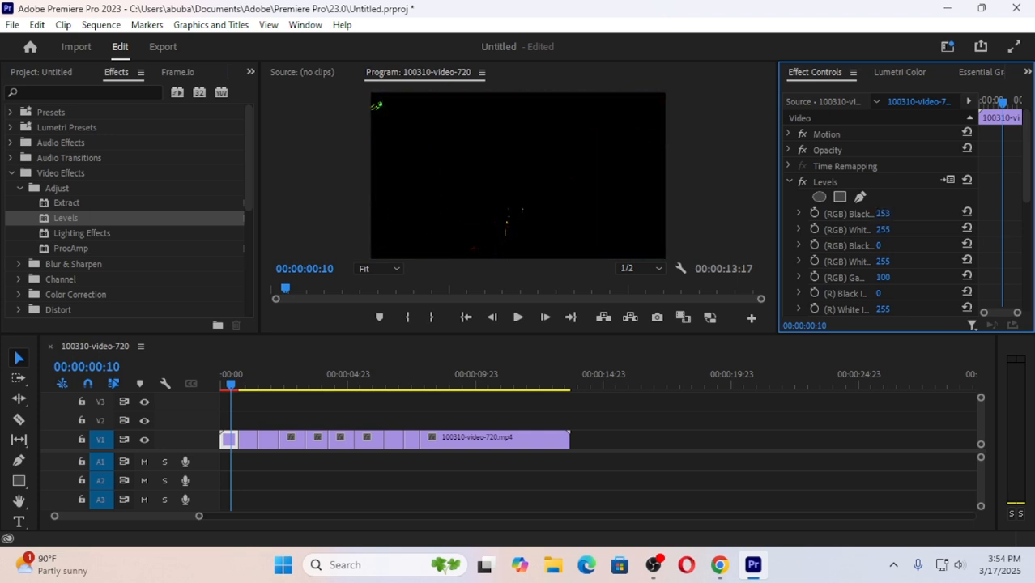
pyautogui.click(814, 214)
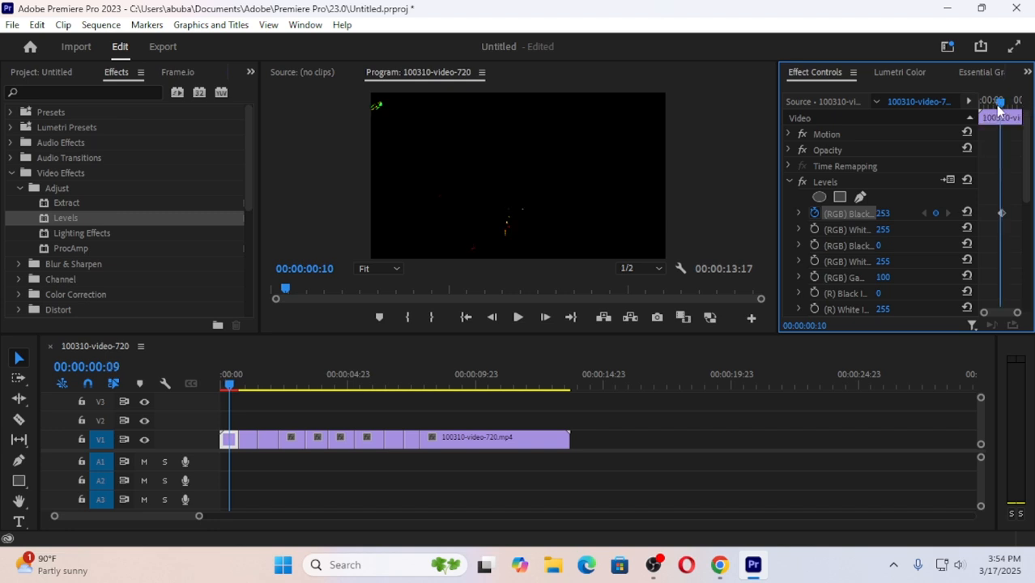
pyautogui.moveTo(1000, 101); pyautogui.dragTo(968, 114)
pyautogui.click(966, 212)
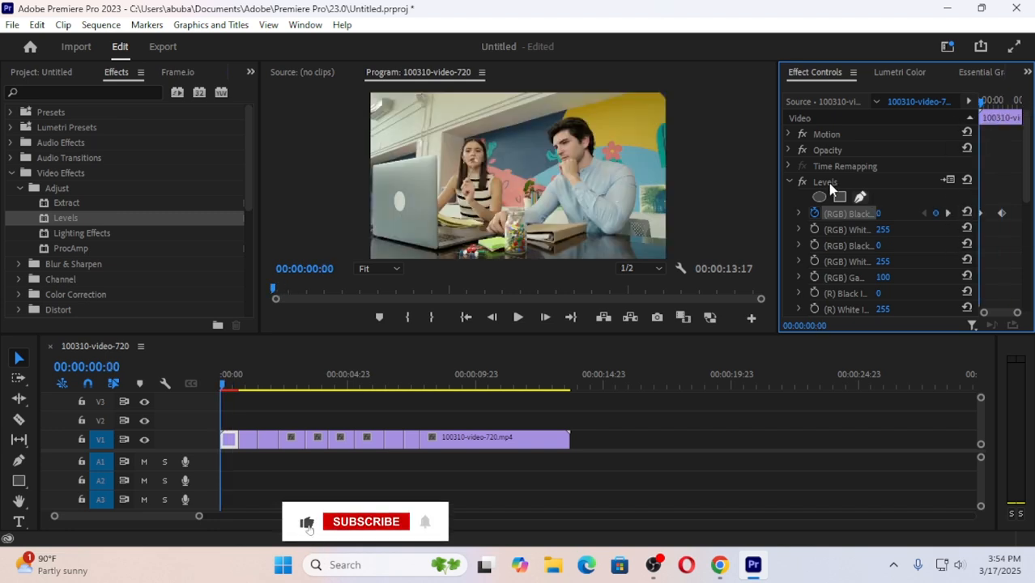
# Step: Play the first segment twice from the start to preview the Black Input Level fade, and return the playhead to the start
pyautogui.click(518, 317)
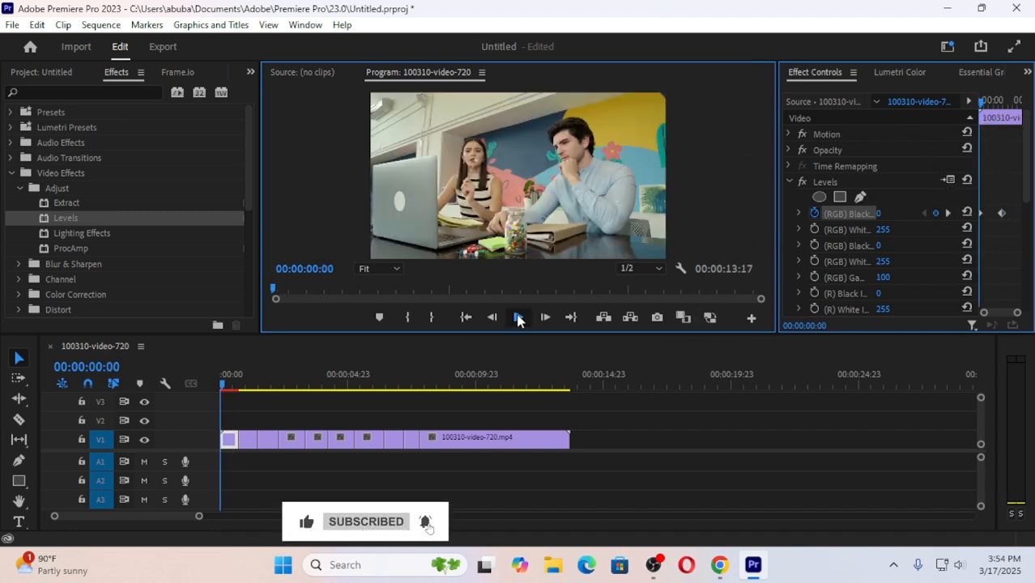
pyautogui.click(518, 316)
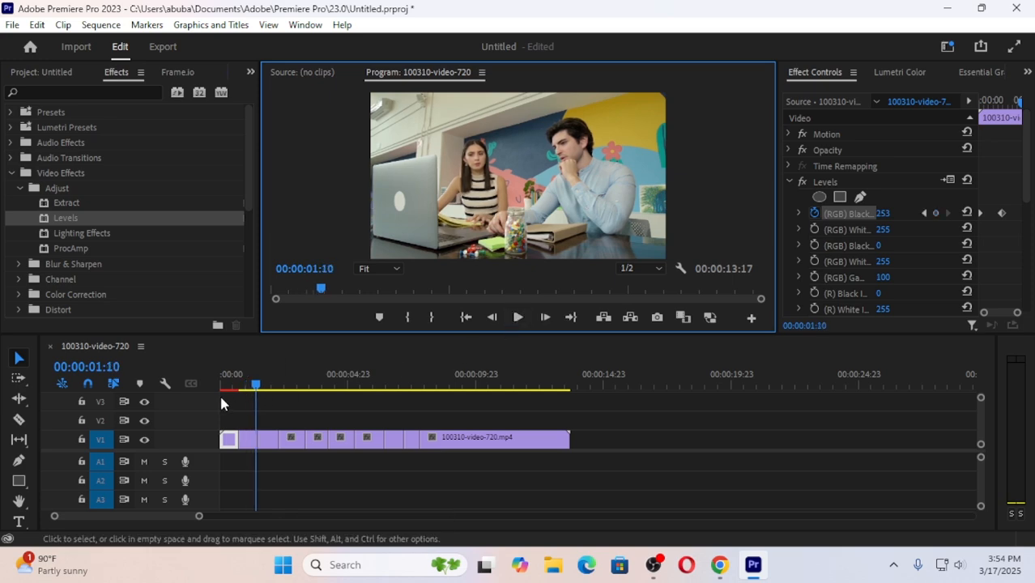
pyautogui.click(251, 388)
pyautogui.moveTo(251, 388); pyautogui.dragTo(199, 395)
pyautogui.click(518, 317)
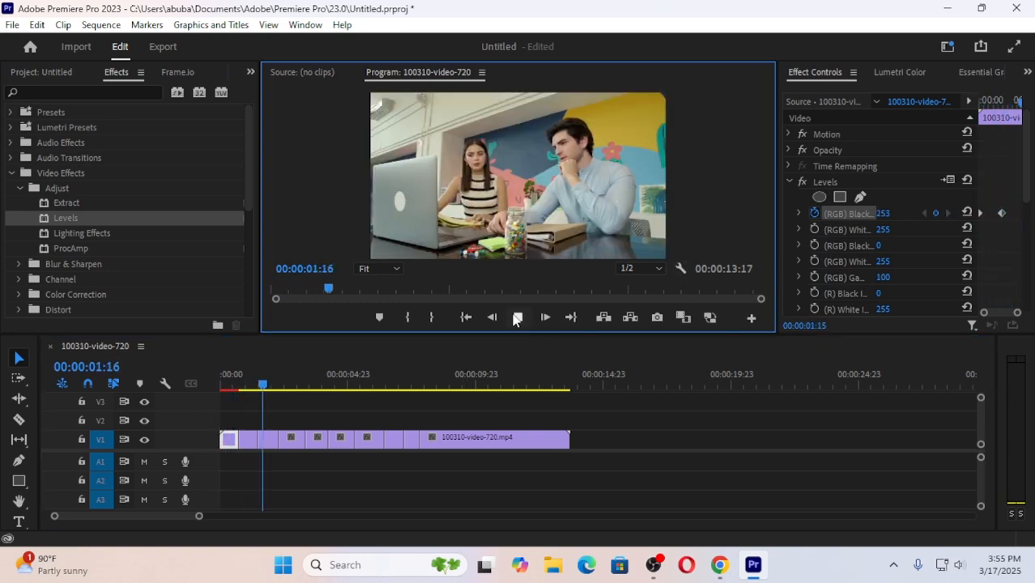
pyautogui.click(516, 317)
pyautogui.moveTo(263, 389); pyautogui.dragTo(186, 391)
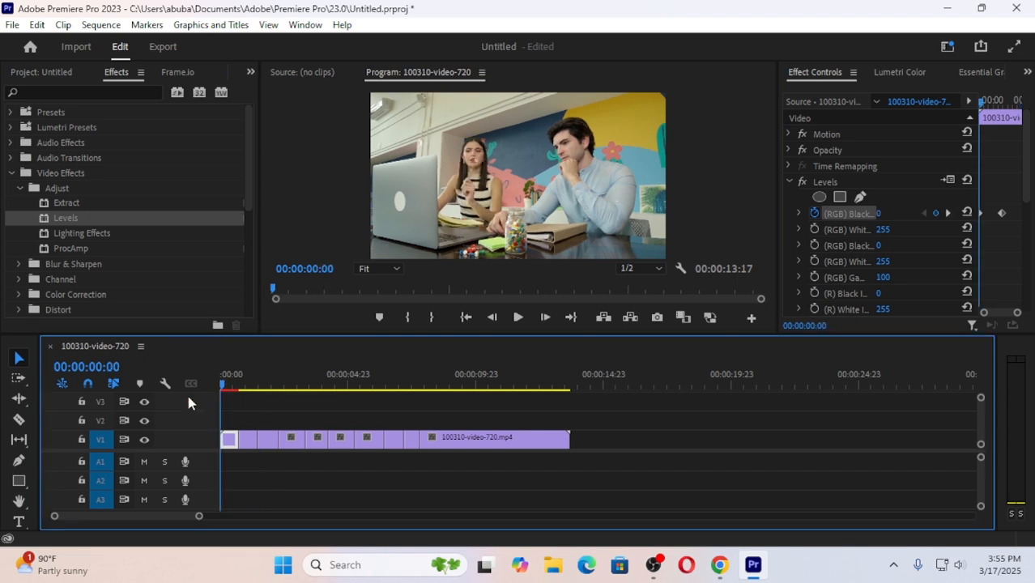
pyautogui.rightClick(824, 186)
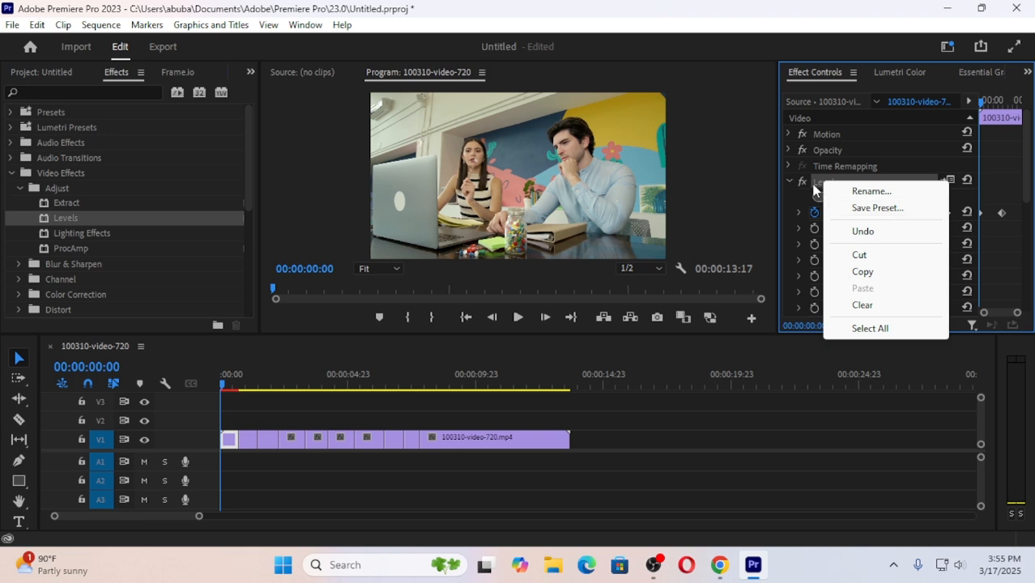
pyautogui.click(675, 26)
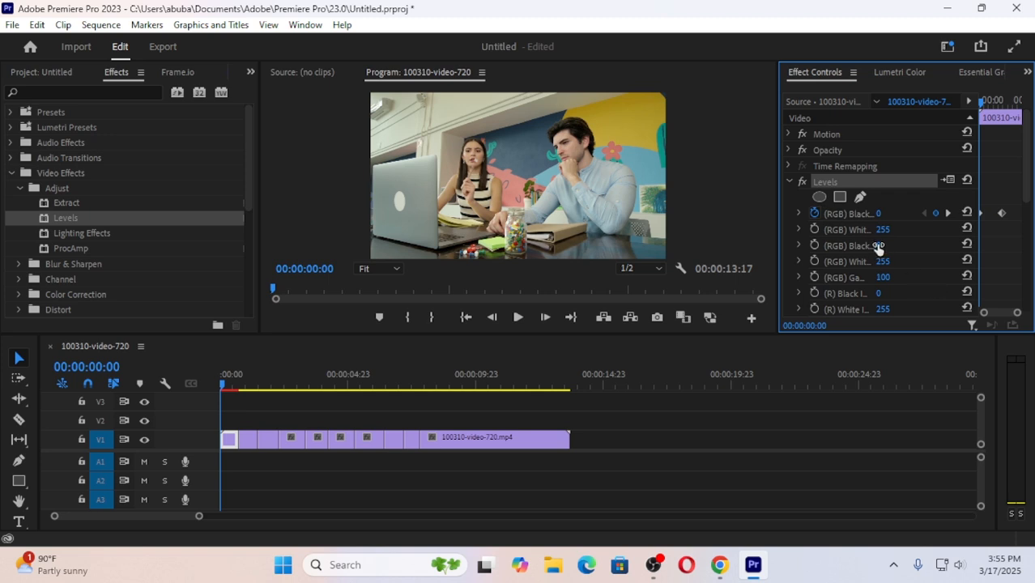
# Step: Delete the (RGB) Black Input Level keyframes by turning off its animation, and reset the parameter to its default
pyautogui.moveTo(982, 103)
pyautogui.mouseDown()
pyautogui.moveTo(1007, 108)
pyautogui.moveTo(980, 115)
pyautogui.moveTo(993, 106)
pyautogui.mouseUp()
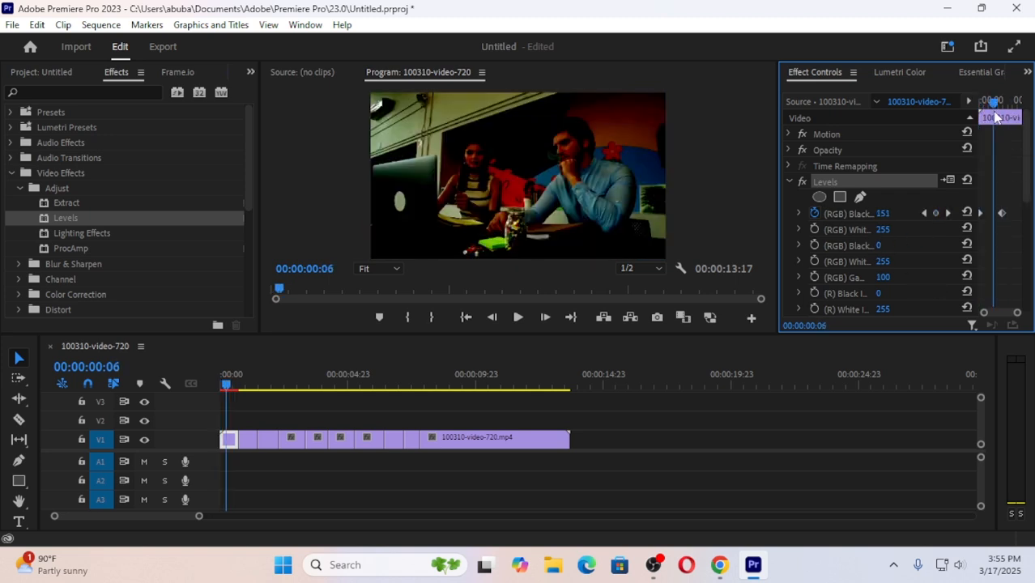
pyautogui.click(815, 213)
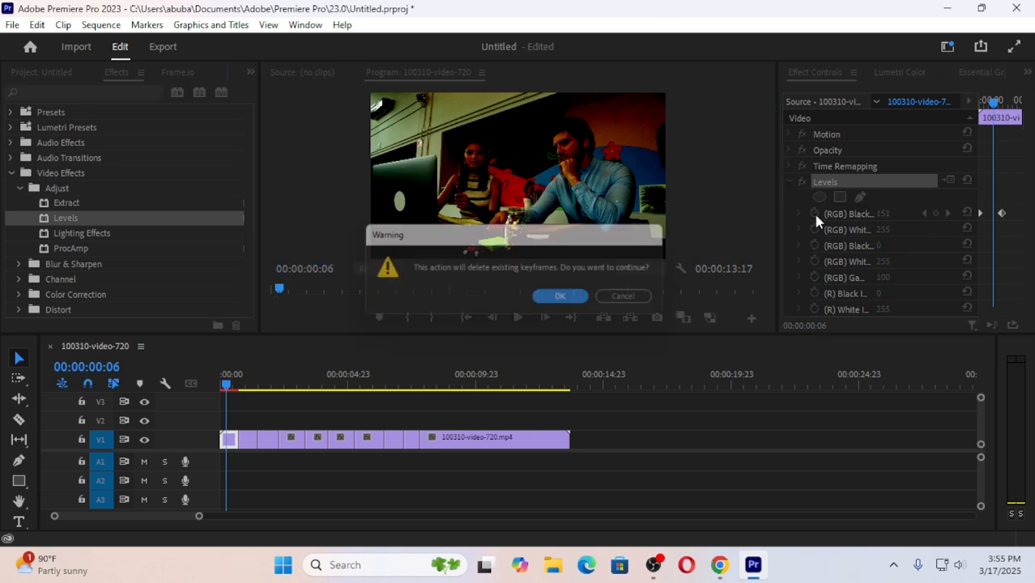
pyautogui.click(569, 297)
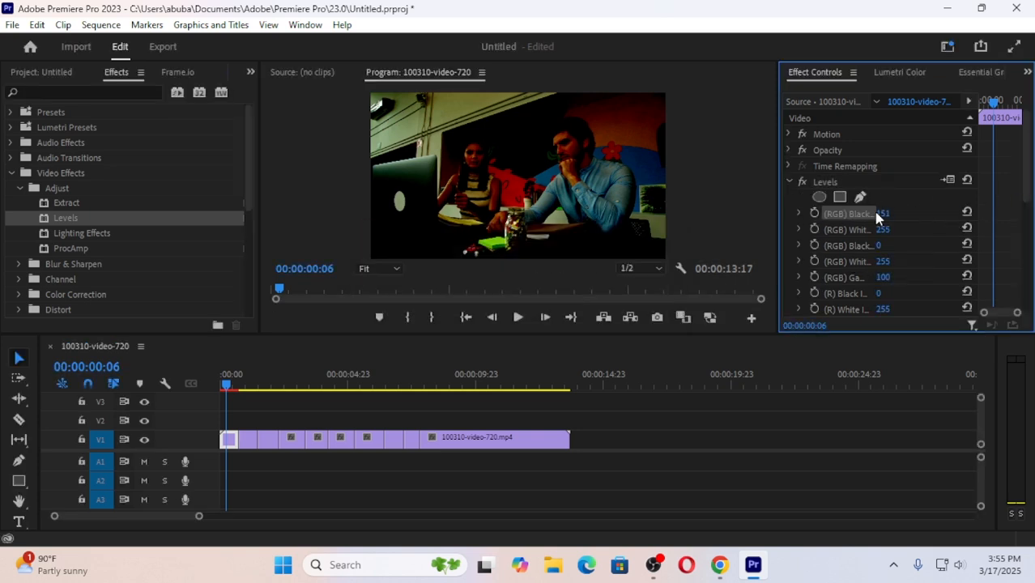
pyautogui.click(966, 213)
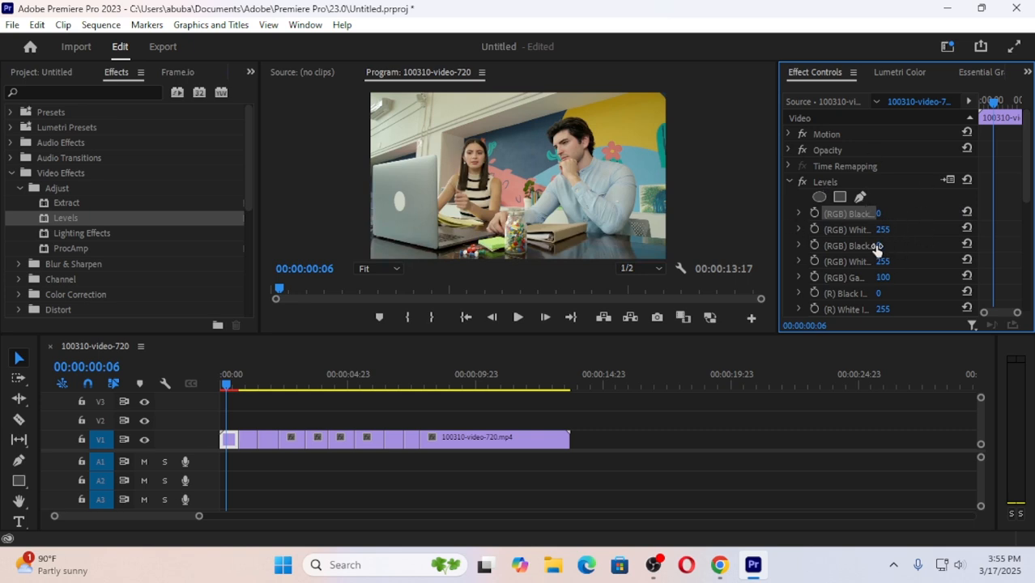
# Step: Keyframe Levels' (RGB) Black Output Level on the first segment, from 0 at the start to 255 at 00:00:00:06
pyautogui.moveTo(877, 250); pyautogui.dragTo(842, 250)
pyautogui.moveTo(993, 103); pyautogui.dragTo(977, 113)
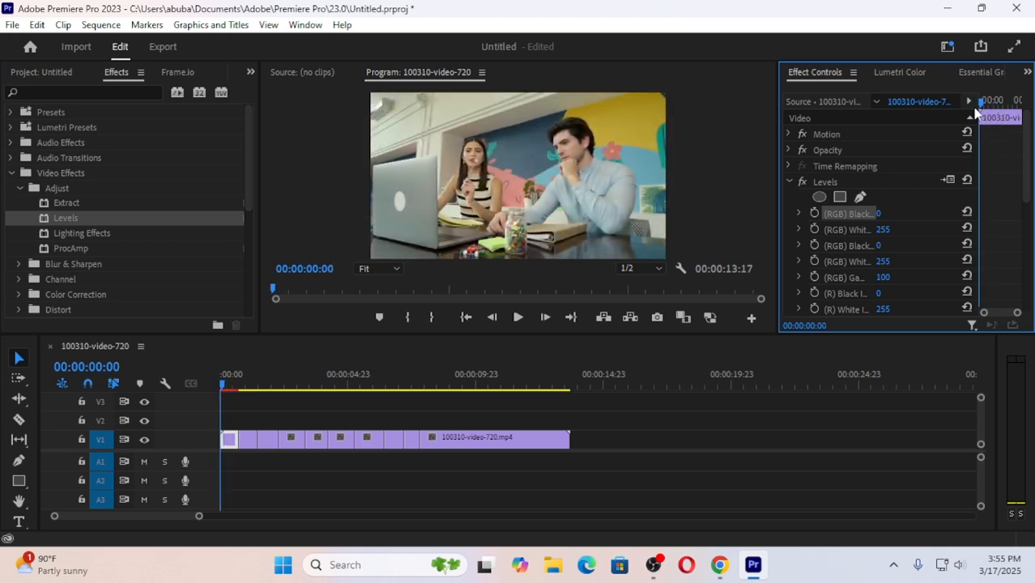
pyautogui.click(814, 246)
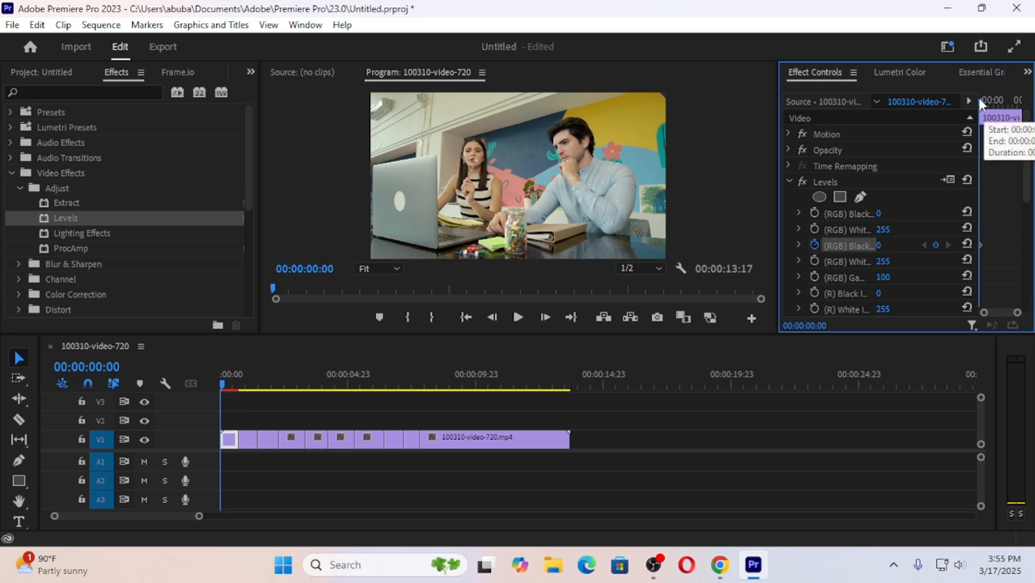
pyautogui.moveTo(982, 103)
pyautogui.mouseDown()
pyautogui.moveTo(994, 105)
pyautogui.moveTo(988, 110)
pyautogui.mouseUp()
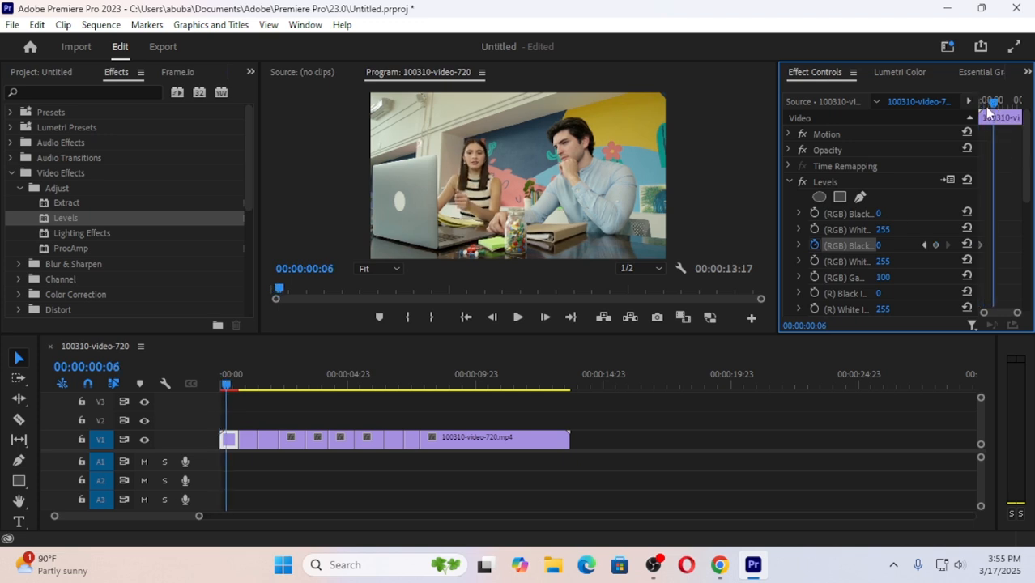
pyautogui.click(880, 245)
pyautogui.write('100')
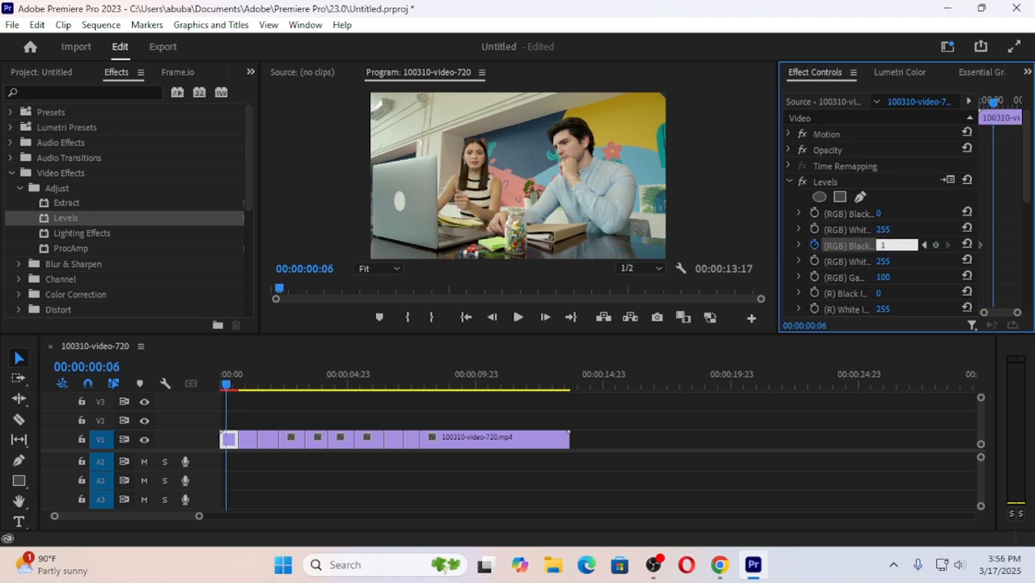
pyautogui.press('Return')
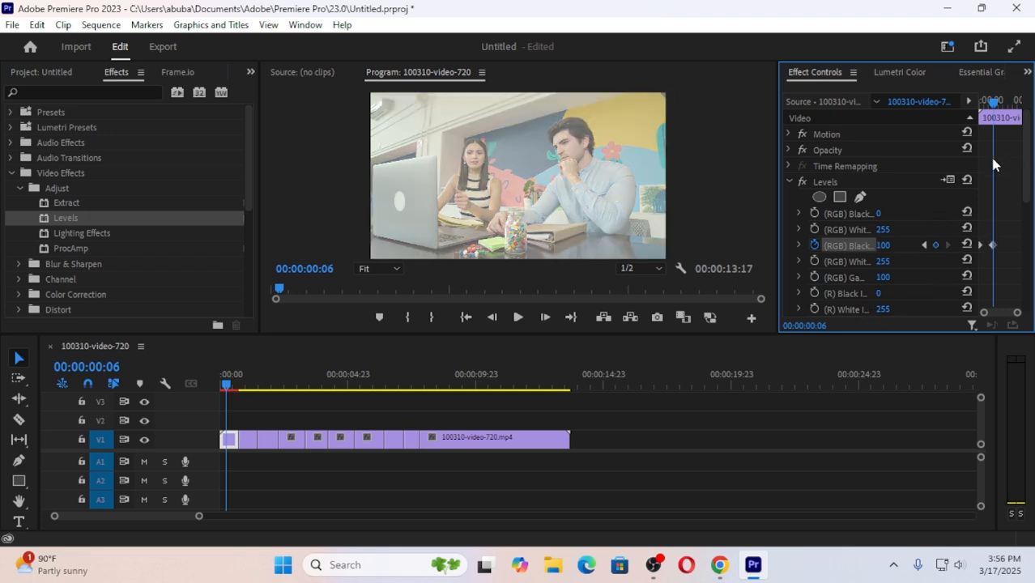
pyautogui.moveTo(884, 245); pyautogui.dragTo(1006, 245)
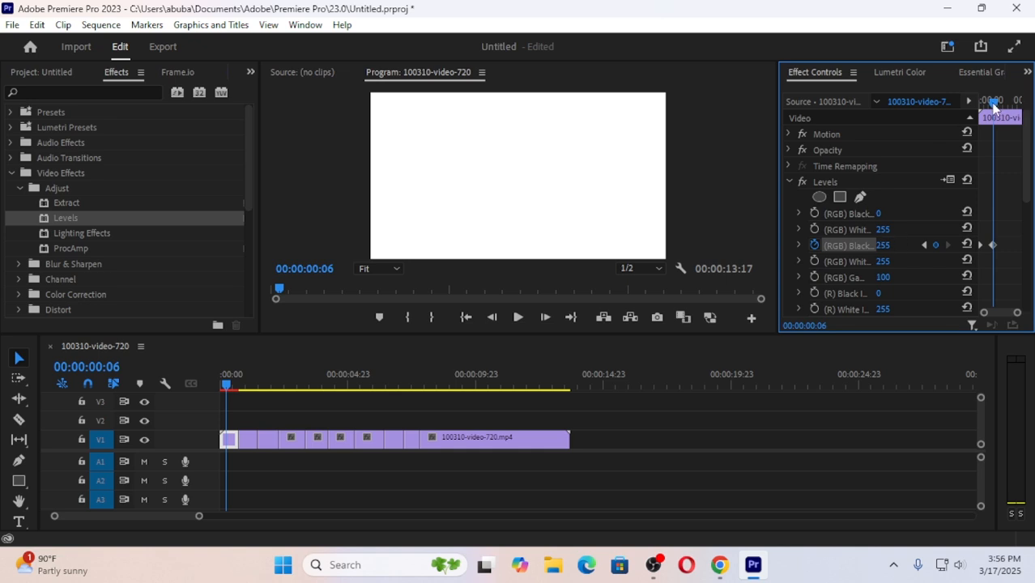
# Step: Preview the Black Output Level fade from the start, then delete its keyframes and turn off the parameter's animation
pyautogui.moveTo(993, 104); pyautogui.dragTo(902, 132)
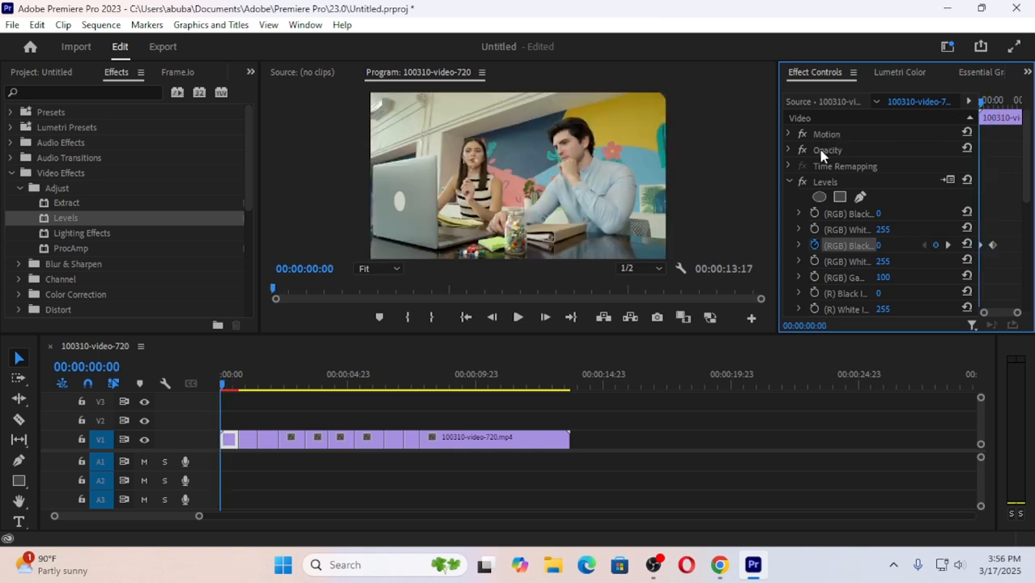
pyautogui.click(520, 317)
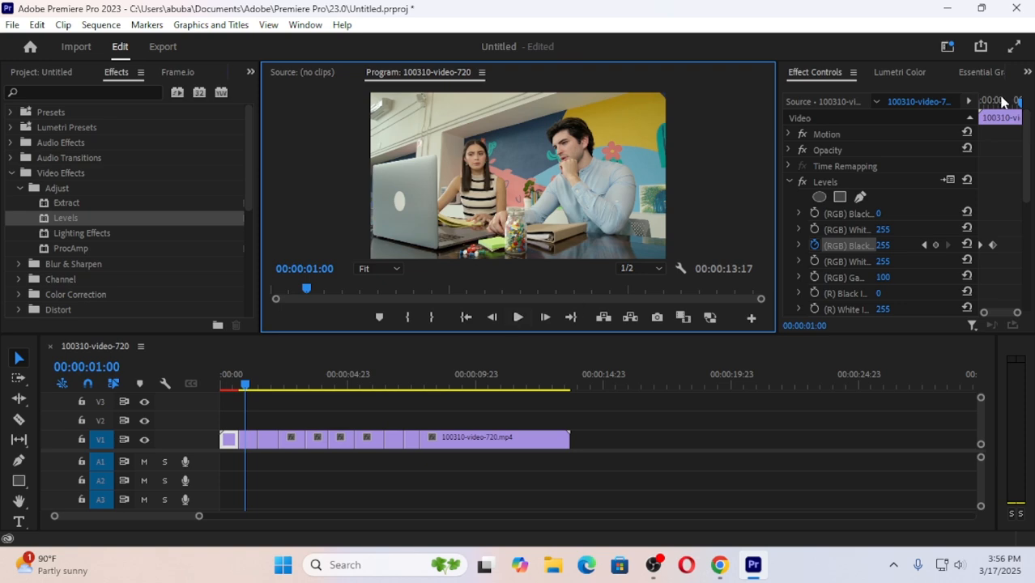
pyautogui.moveTo(1022, 101); pyautogui.dragTo(991, 118)
pyautogui.moveTo(1002, 238); pyautogui.dragTo(980, 249)
pyautogui.press('Delete')
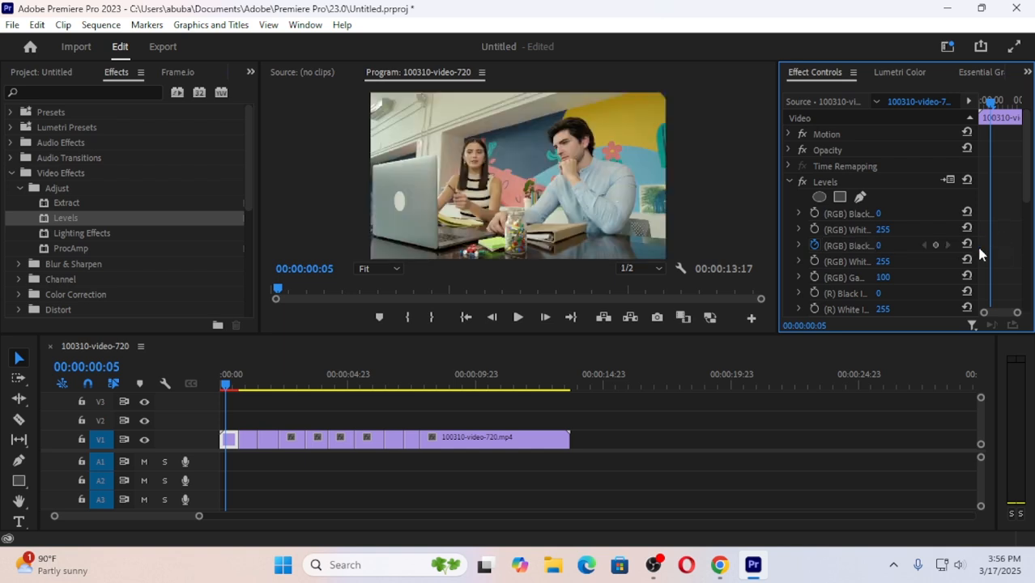
pyautogui.click(815, 247)
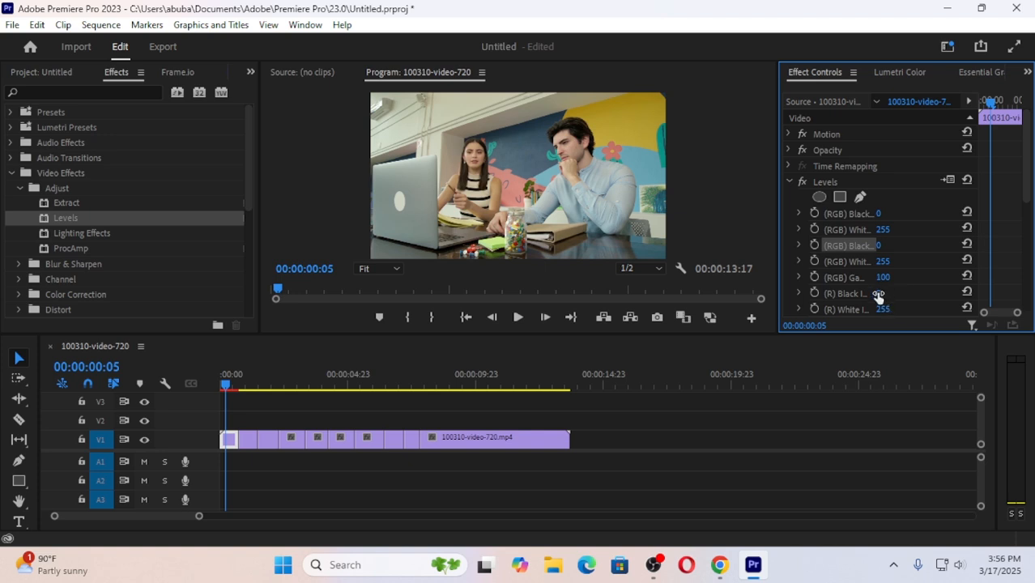
# Step: Keyframe Levels' (G) Black Input Level from 0 at the start to 255 near the first segment's middle
pyautogui.moveTo(876, 296); pyautogui.dragTo(929, 296)
pyautogui.scroll(-3, 877, 298)
pyautogui.scroll(-1, 827, 280)
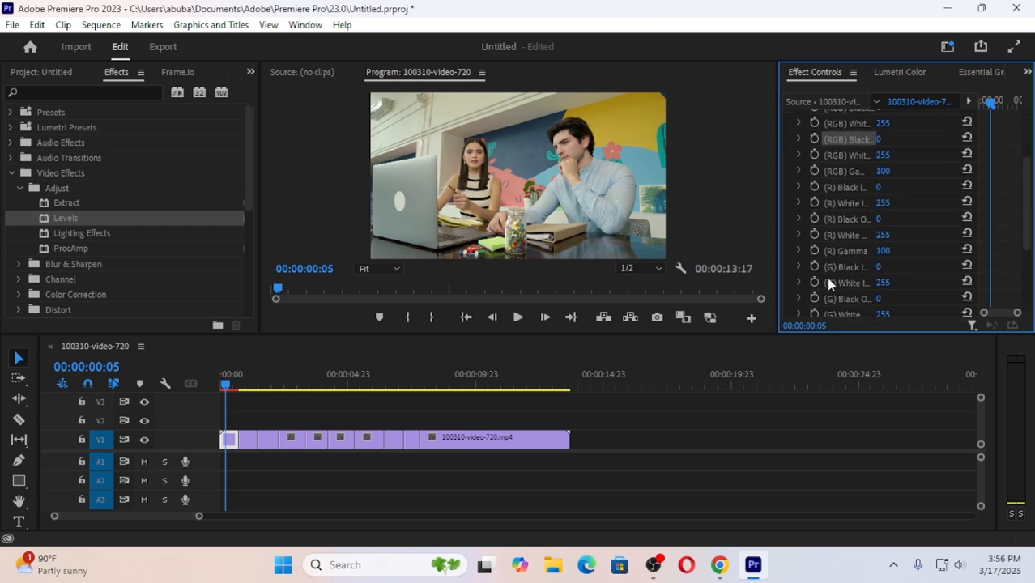
pyautogui.moveTo(879, 268)
pyautogui.mouseDown()
pyautogui.moveTo(927, 268)
pyautogui.moveTo(879, 268)
pyautogui.mouseUp()
pyautogui.moveTo(991, 103); pyautogui.dragTo(976, 109)
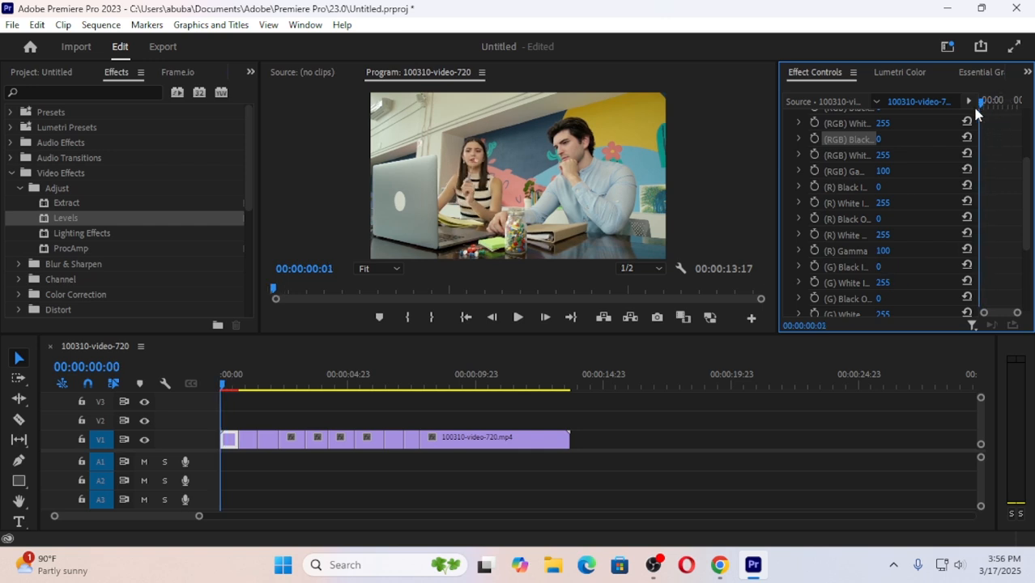
pyautogui.click(814, 266)
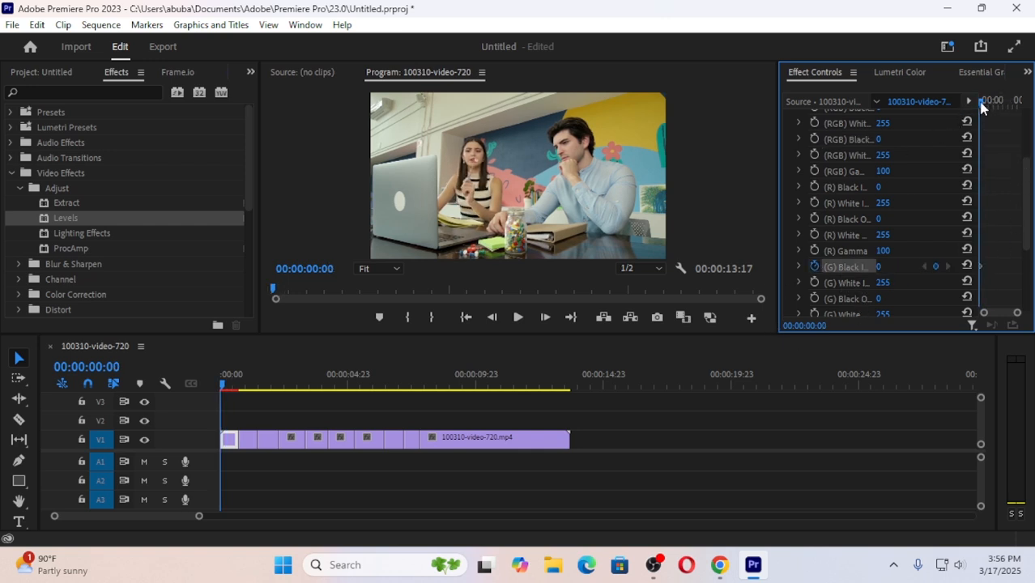
pyautogui.moveTo(983, 102); pyautogui.dragTo(1002, 114)
pyautogui.moveTo(879, 268); pyautogui.dragTo(1029, 267)
pyautogui.moveTo(1002, 120); pyautogui.dragTo(894, 120)
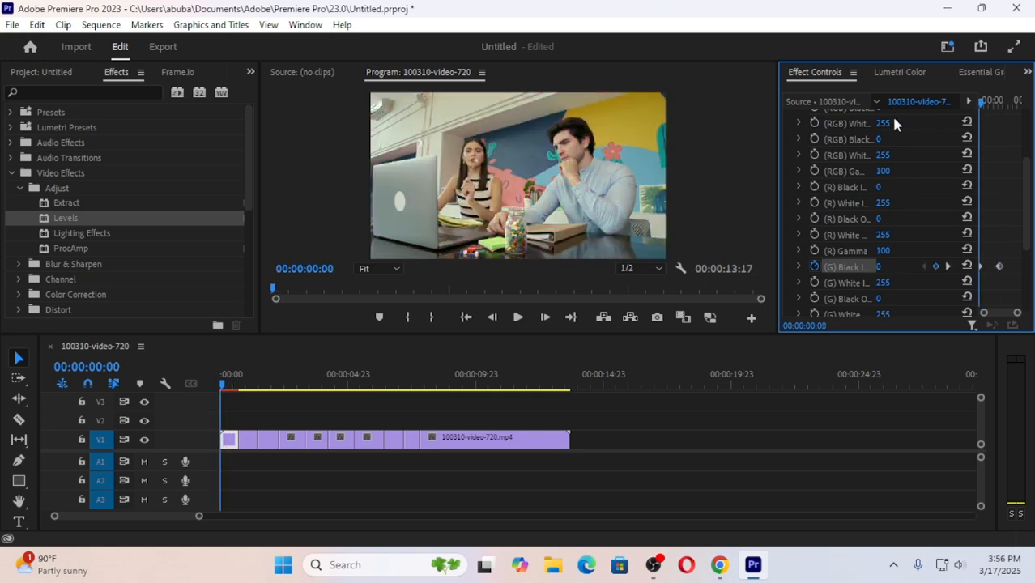
# Step: Play the green-channel animation from the start and delete the (G) Black Input Level keyframes
pyautogui.click(518, 318)
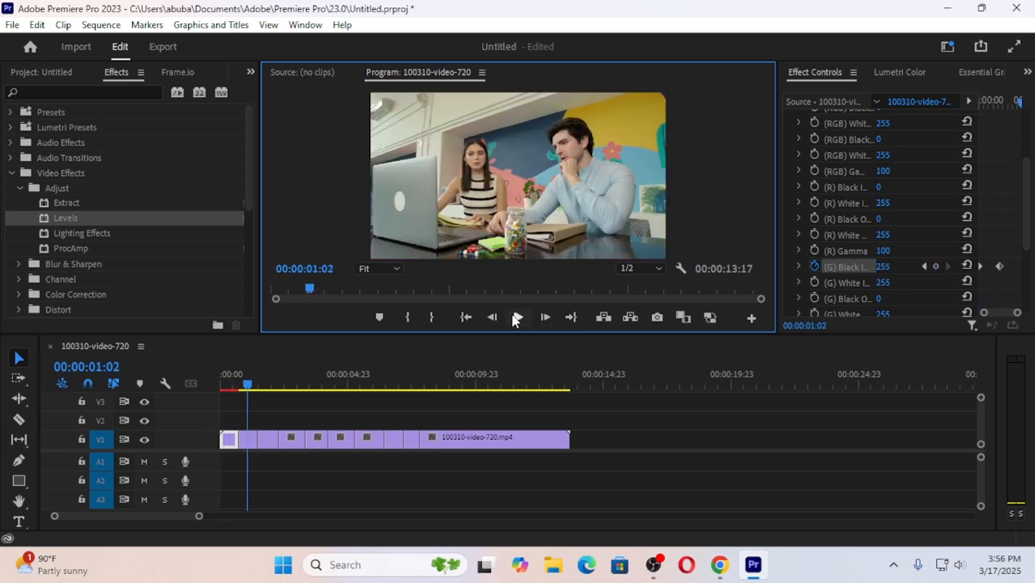
pyautogui.moveTo(247, 385); pyautogui.dragTo(214, 392)
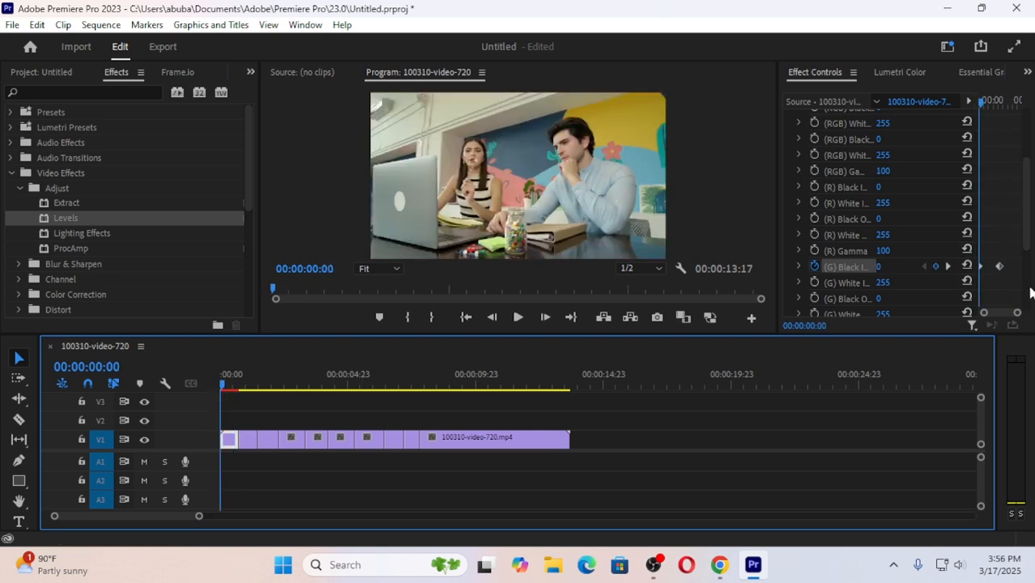
pyautogui.click(1000, 266)
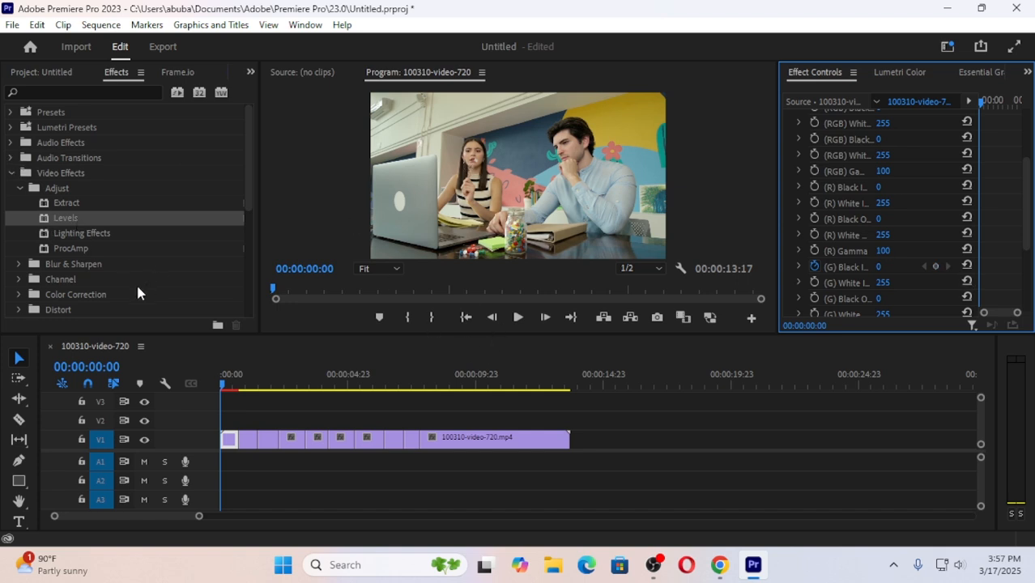
# Step: Remove the Levels effect from the first segment and apply Lighting Effects to it instead
pyautogui.scroll(4, 850, 192)
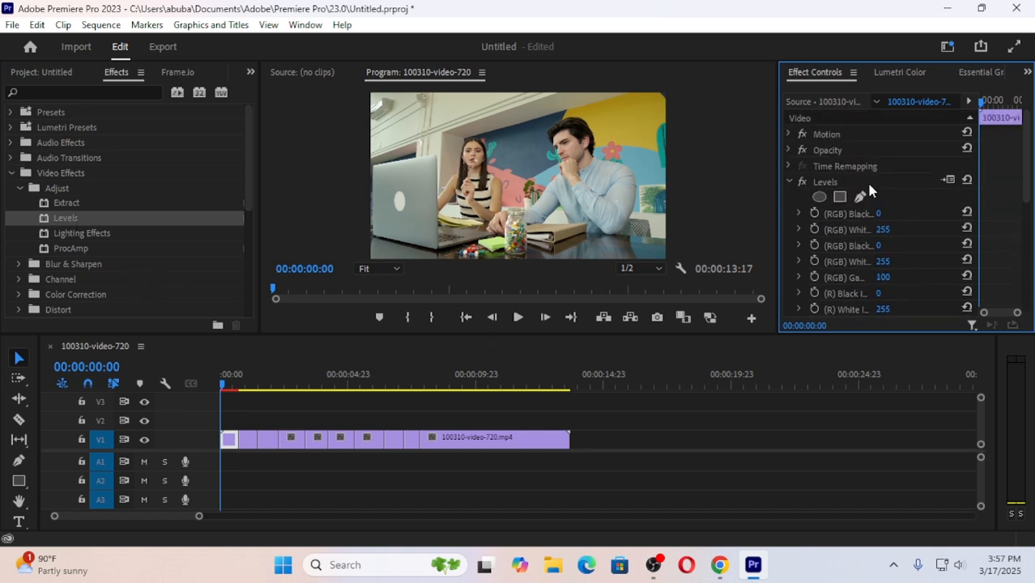
pyautogui.click(821, 183)
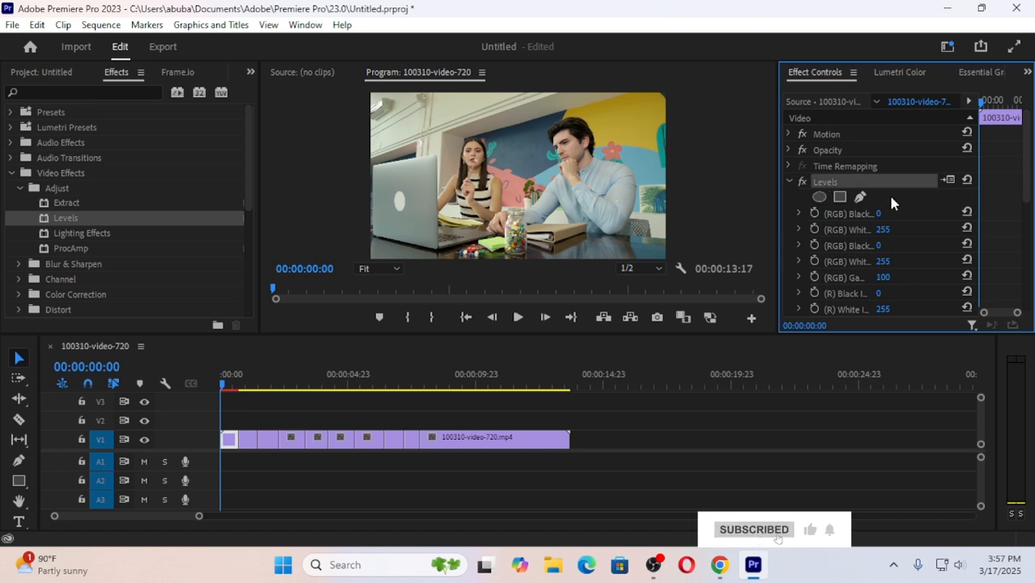
pyautogui.press('Delete')
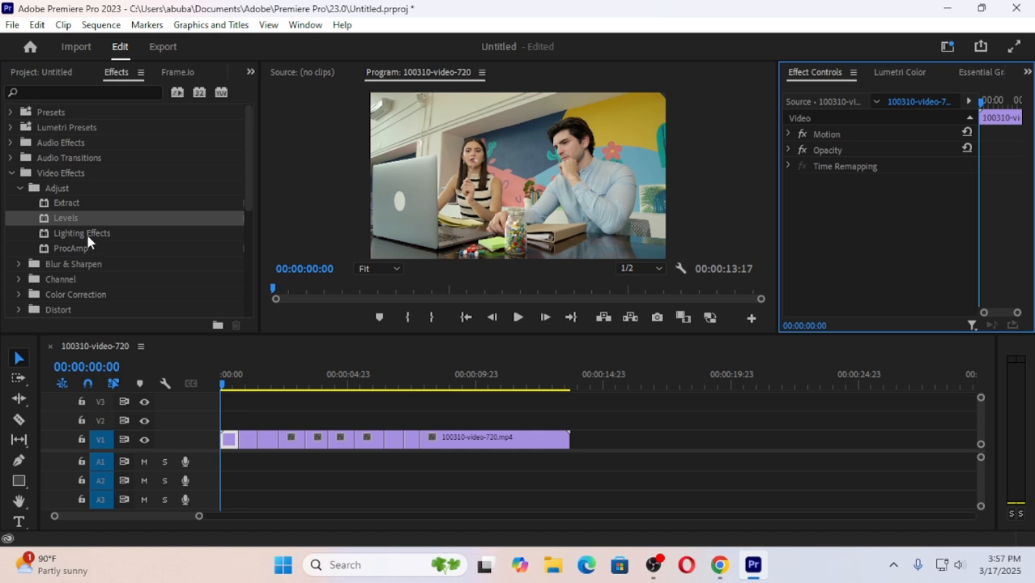
pyautogui.moveTo(74, 235); pyautogui.dragTo(229, 440)
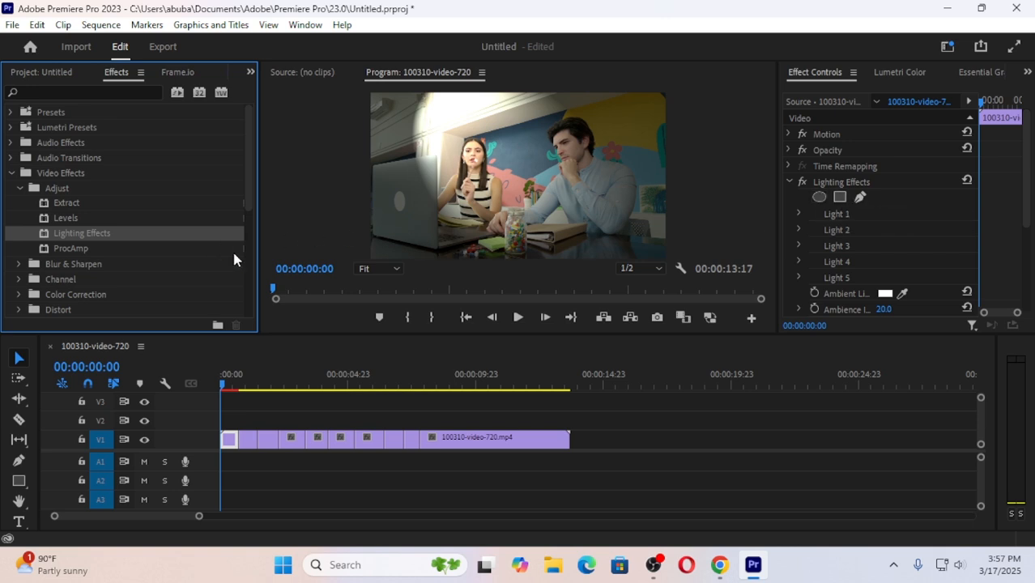
# Step: Expand Light 1 of the Lighting Effects on the first segment and look through its parameters
pyautogui.scroll(-4, 122, 267)
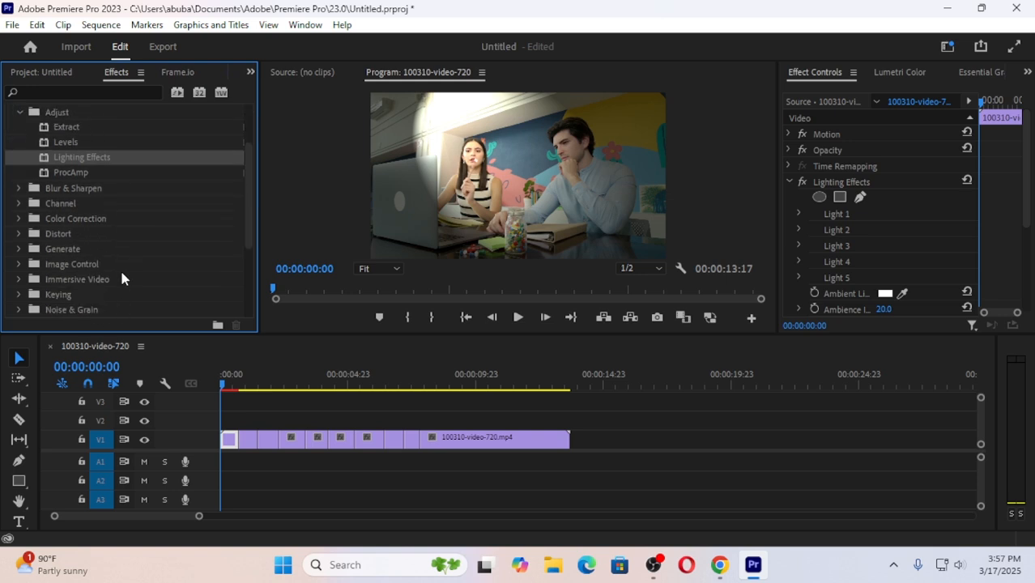
pyautogui.scroll(3, 118, 272)
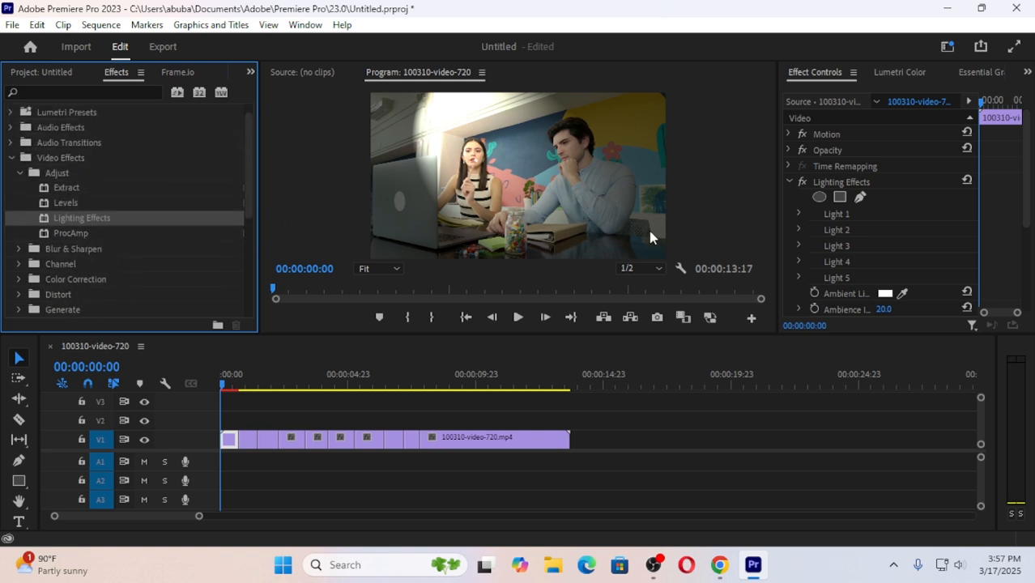
pyautogui.click(798, 214)
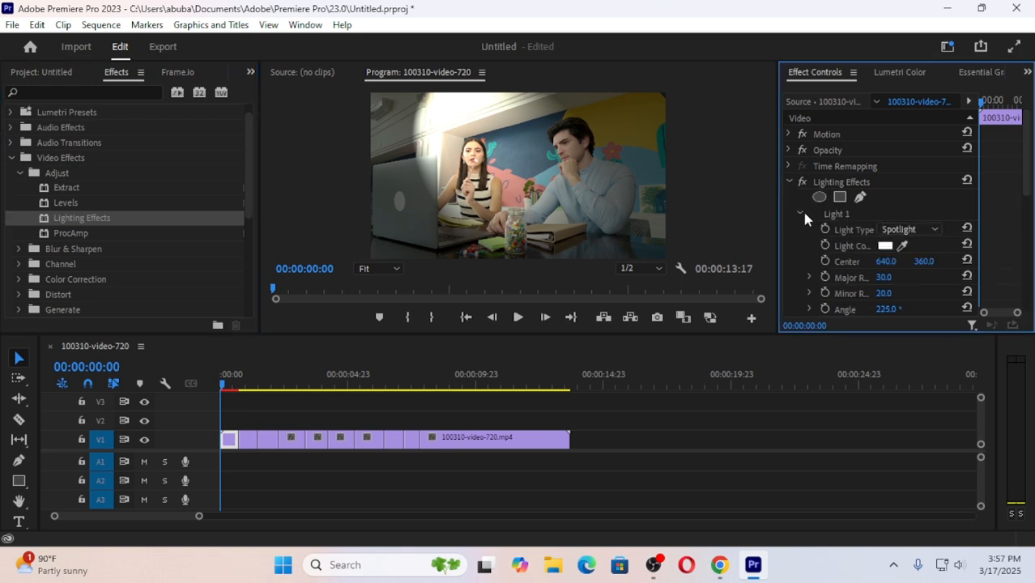
pyautogui.click(800, 212)
pyautogui.click(798, 212)
pyautogui.scroll(-5, 861, 236)
pyautogui.scroll(4, 861, 237)
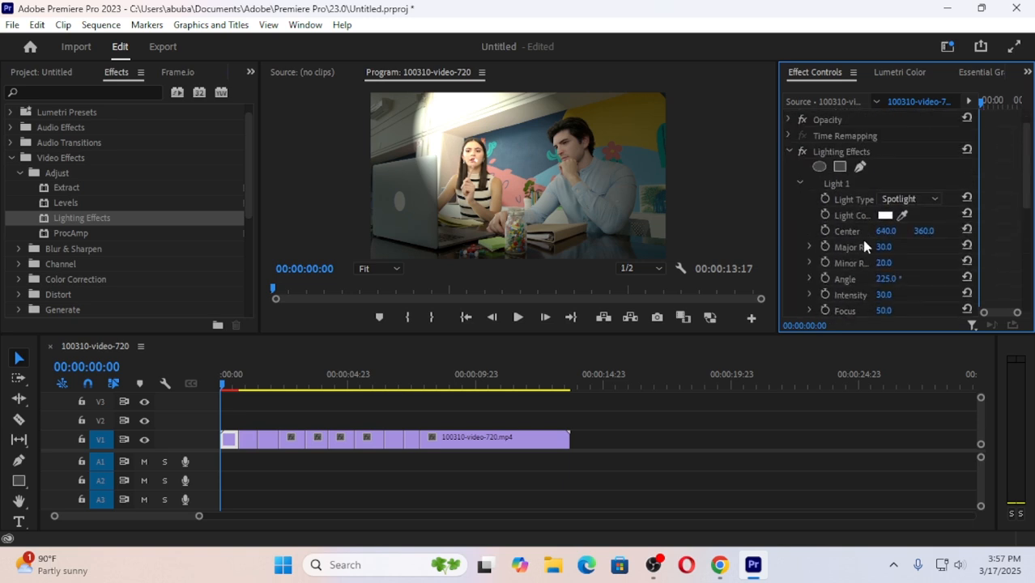
pyautogui.scroll(1, 862, 242)
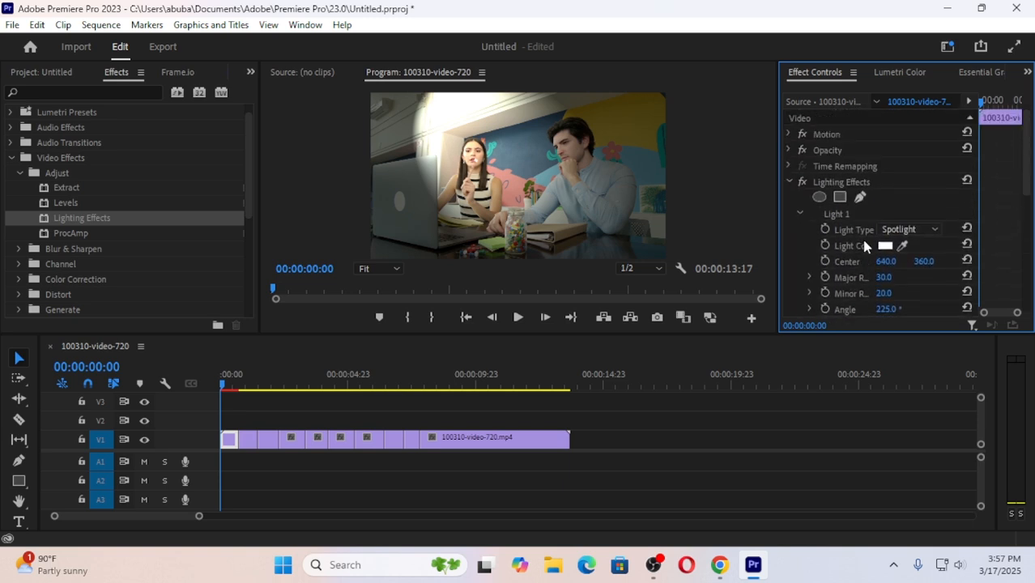
# Step: Try the Omni, None and Directional light types on Light 1 and set it back to Spotlight
pyautogui.click(918, 231)
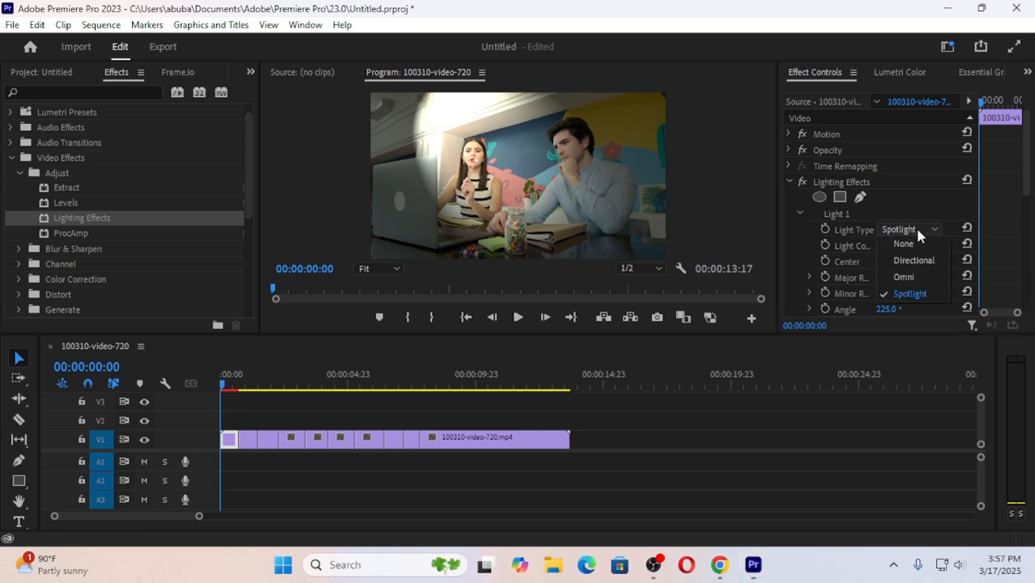
pyautogui.click(905, 277)
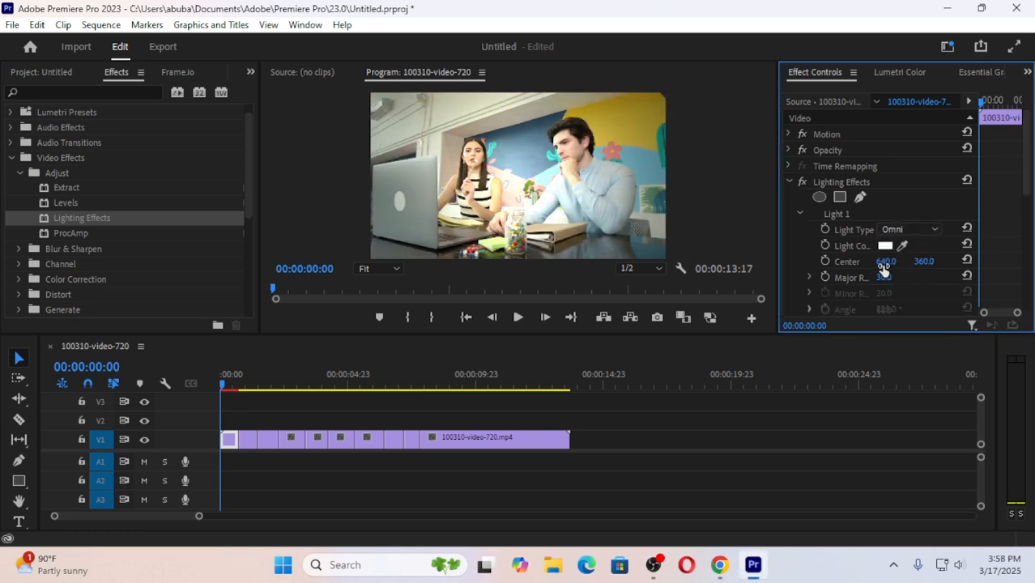
pyautogui.click(897, 231)
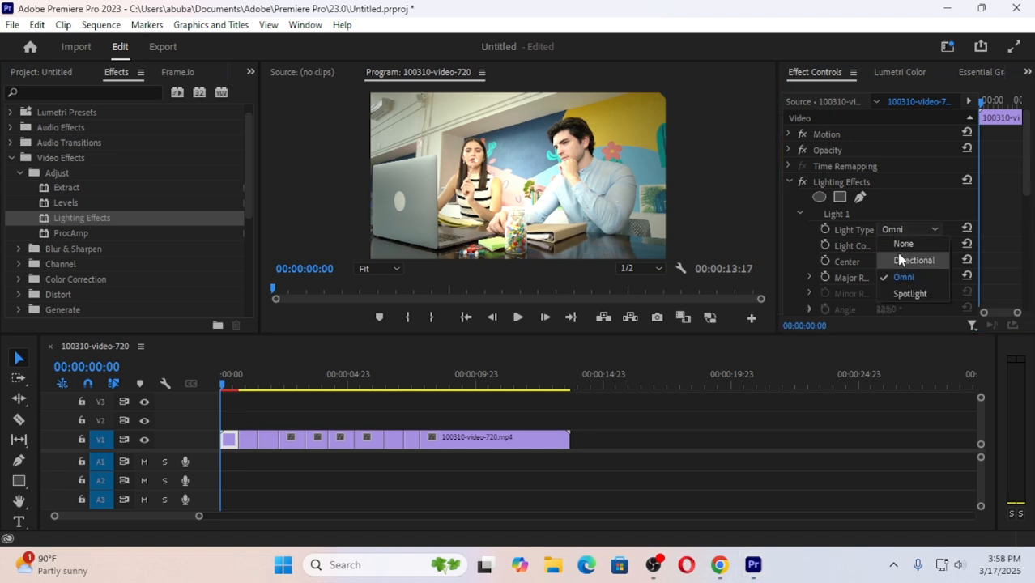
pyautogui.click(901, 245)
pyautogui.click(910, 230)
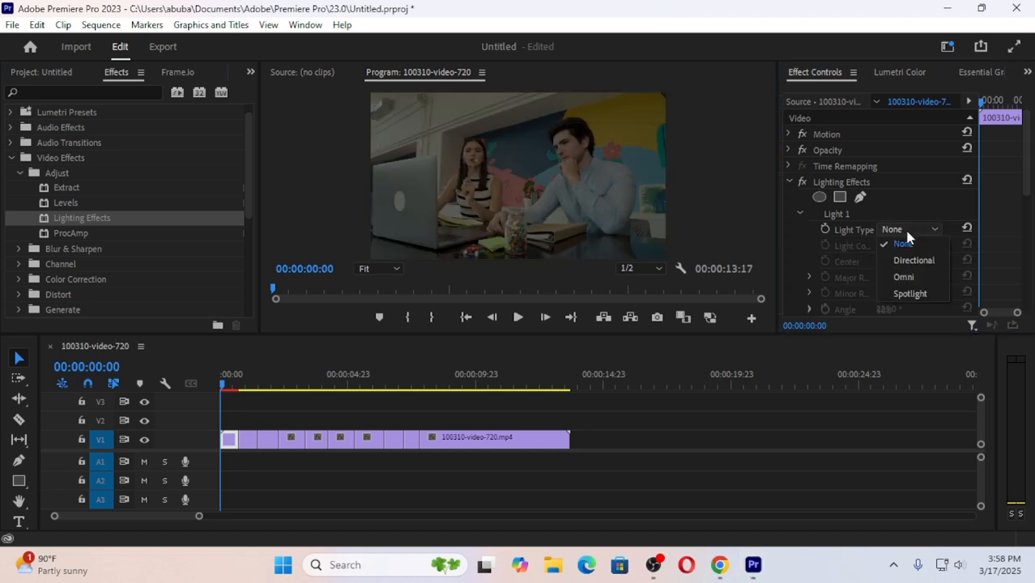
pyautogui.click(907, 260)
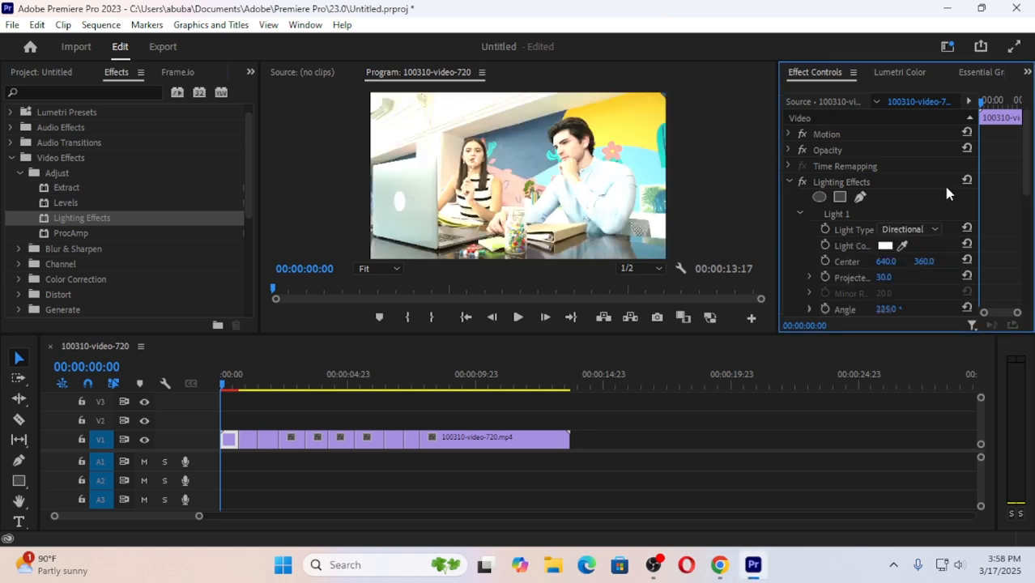
pyautogui.click(919, 229)
pyautogui.click(909, 275)
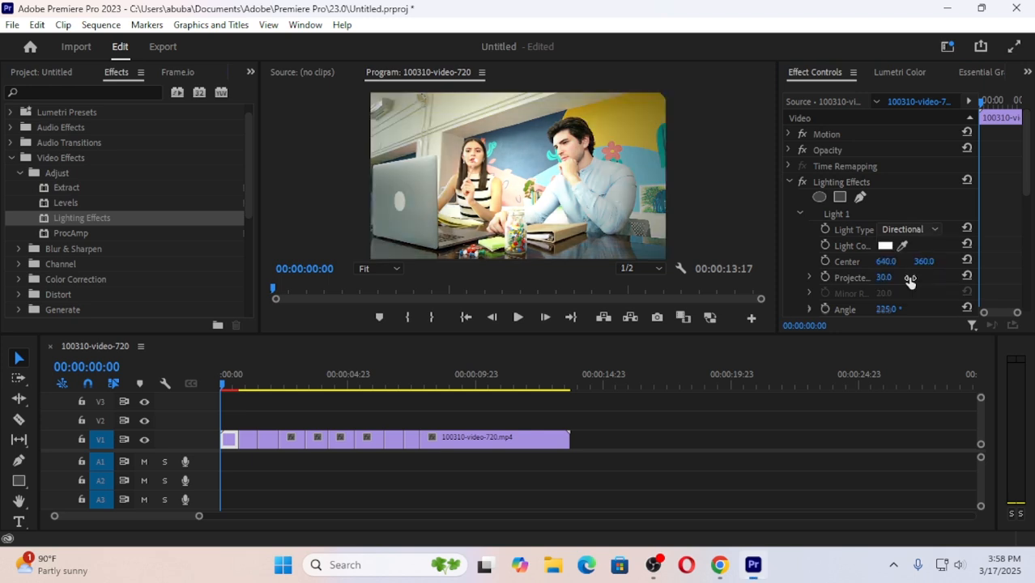
pyautogui.click(922, 229)
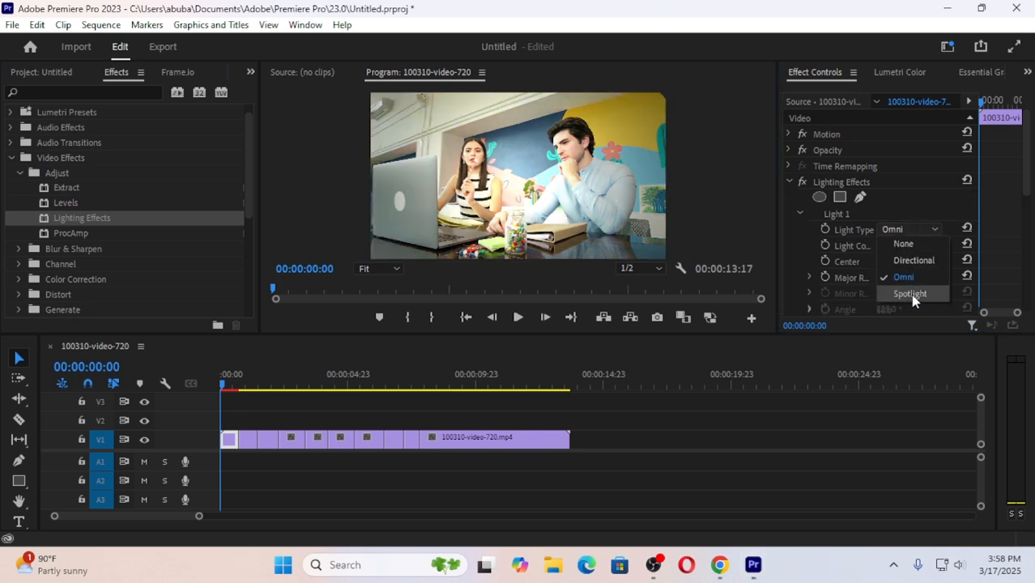
pyautogui.click(909, 292)
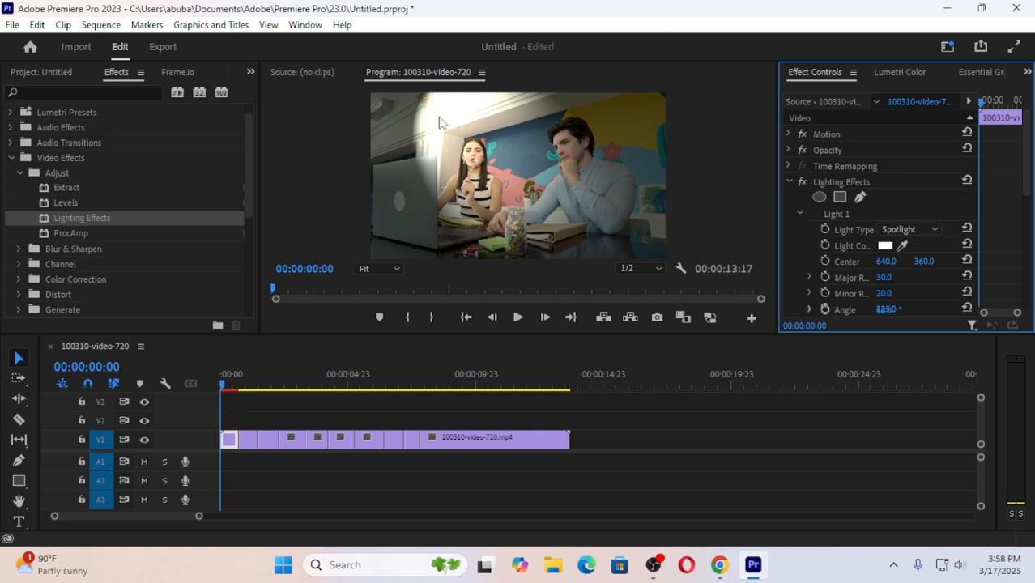
# Step: Set Light 1's Center to 633, 466 and its Minor Radius to 0, and reset its Major Radius to 30
pyautogui.click(886, 260)
pyautogui.write('557')
pyautogui.press('Return')
pyautogui.moveTo(885, 261); pyautogui.dragTo(992, 261)
pyautogui.moveTo(925, 261); pyautogui.dragTo(894, 277)
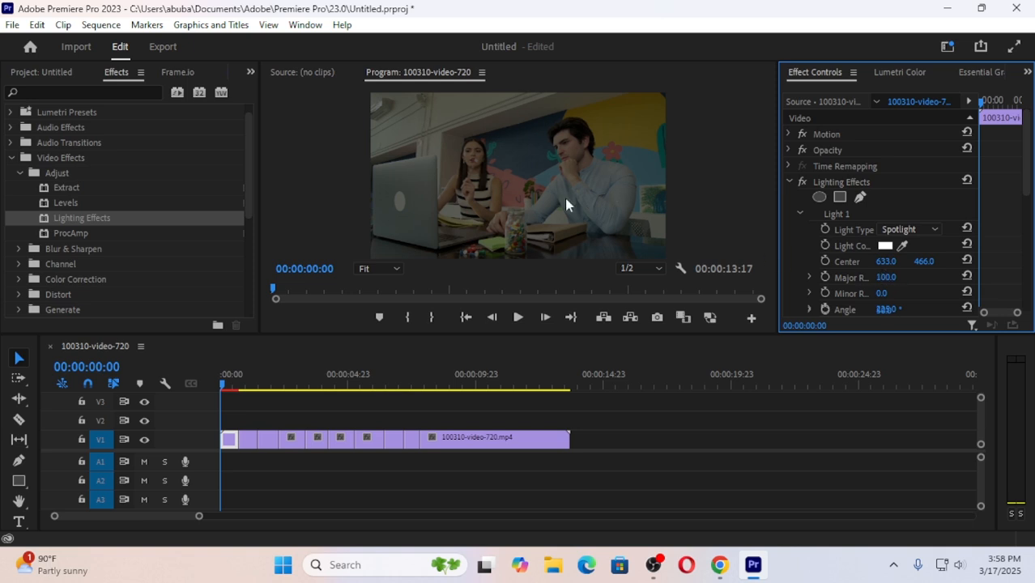
pyautogui.click(967, 276)
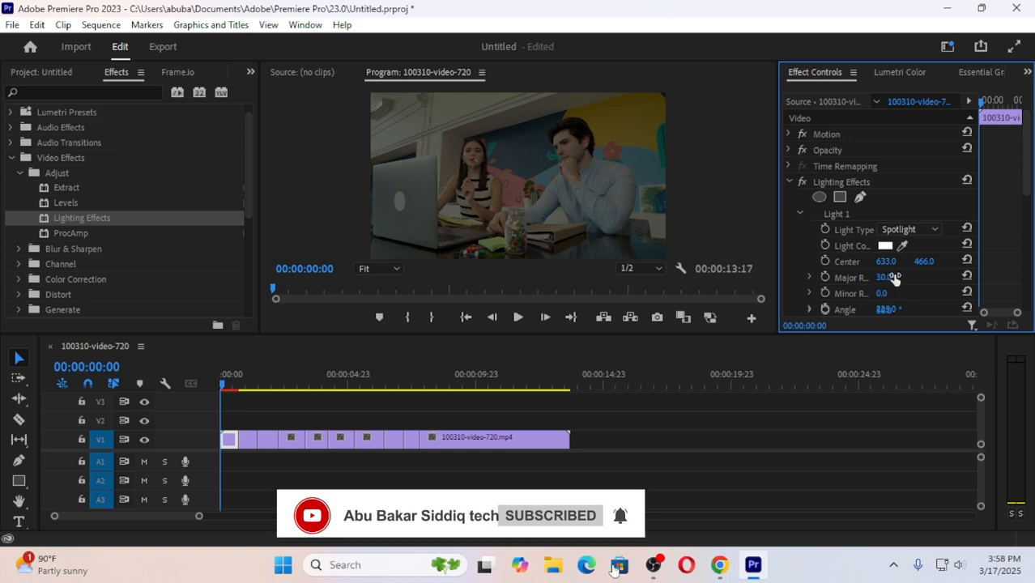
# Step: Show the Lighting Effects handles in the preview and reposition Light 1's center to about 651.5, 460.3
pyautogui.click(838, 183)
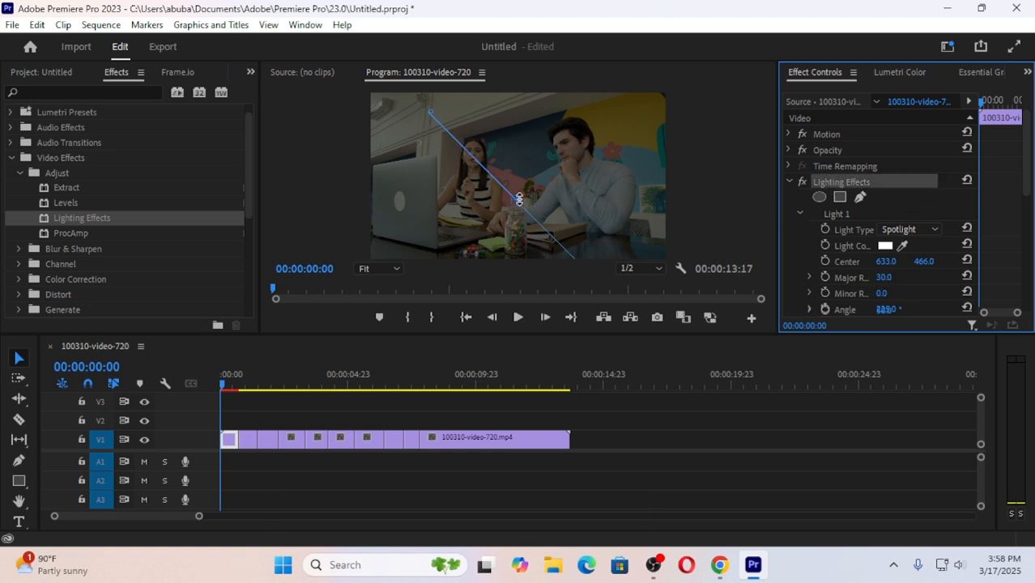
pyautogui.click(512, 196)
pyautogui.moveTo(512, 196)
pyautogui.mouseDown()
pyautogui.moveTo(497, 182)
pyautogui.moveTo(497, 192)
pyautogui.mouseUp()
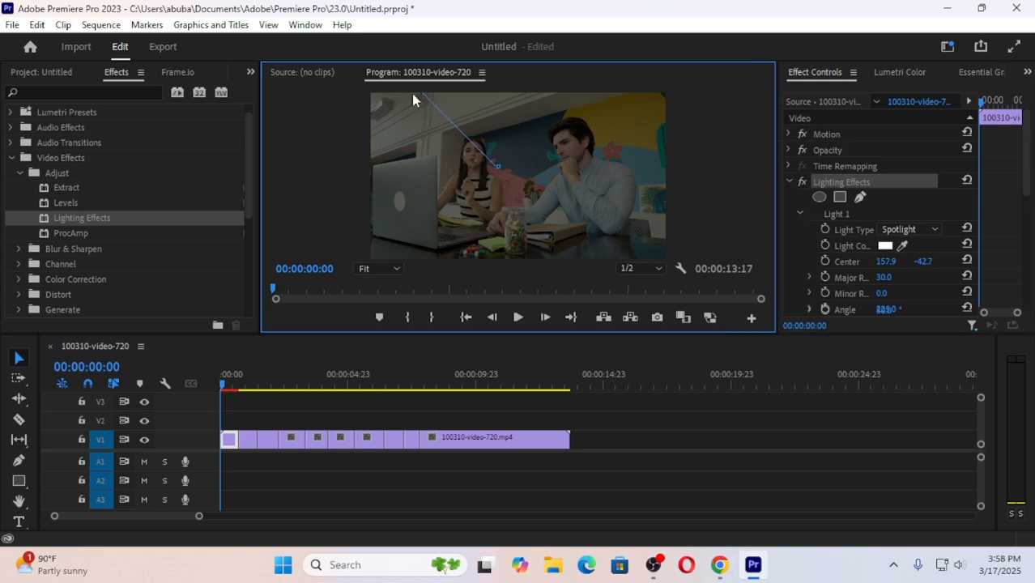
pyautogui.moveTo(412, 93); pyautogui.dragTo(520, 200)
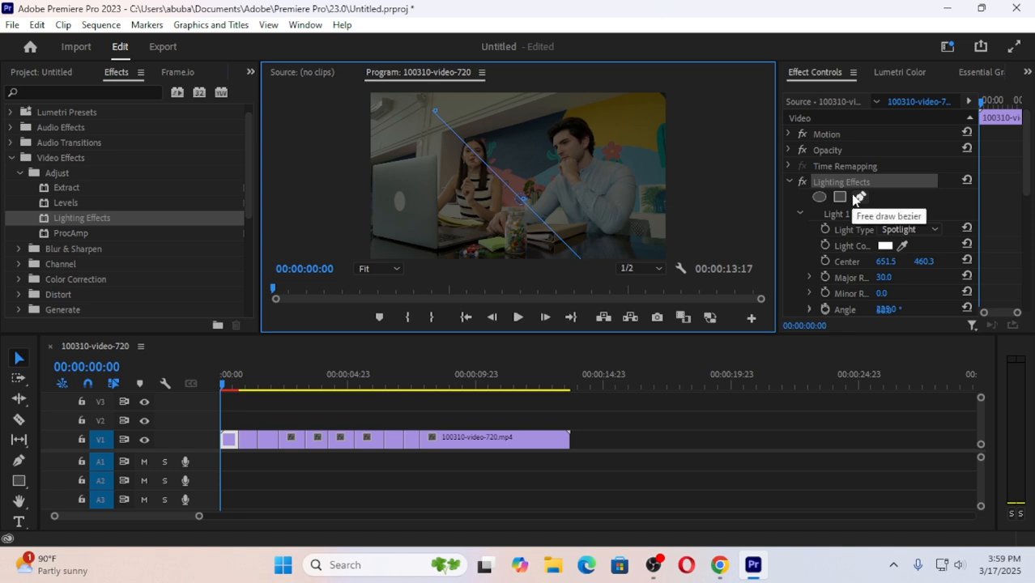
# Step: Delete the altered Lighting Effects from the first segment and apply a fresh Lighting Effects to it
pyautogui.click(843, 183)
pyautogui.press('Delete')
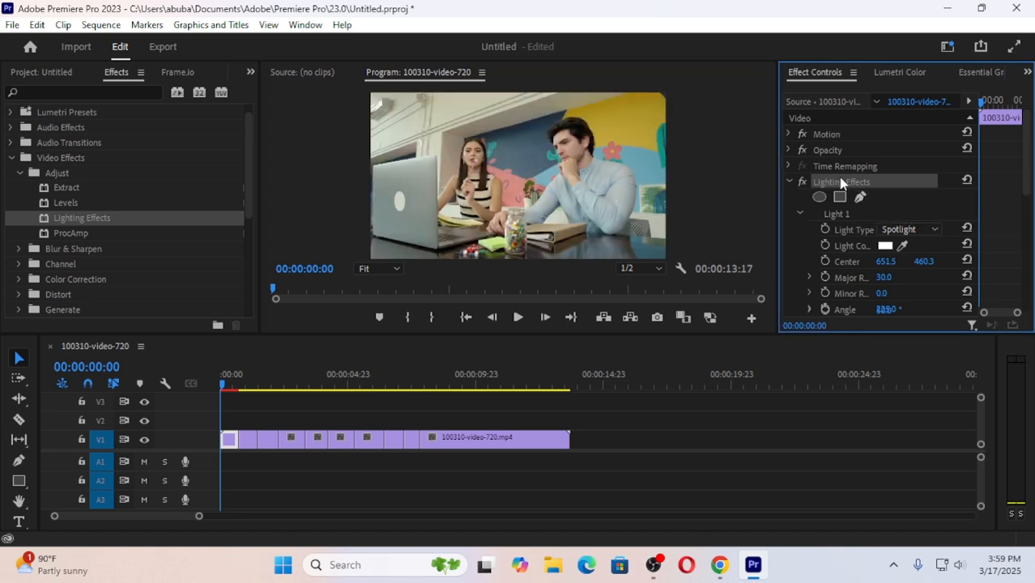
pyautogui.moveTo(76, 220); pyautogui.dragTo(229, 438)
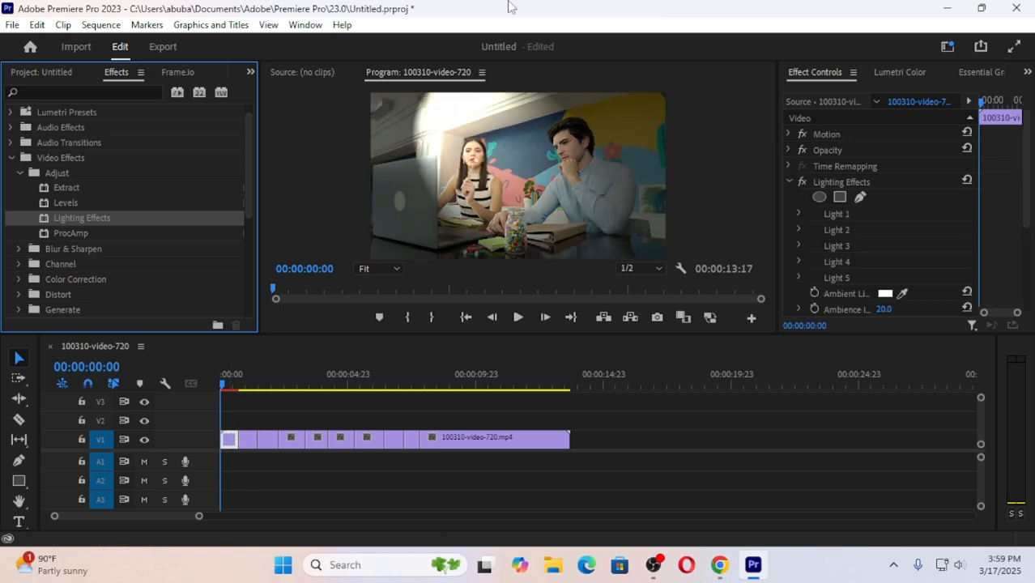
# Step: Set Light 1's Center to 527, 490 and its Minor Radius to 23
pyautogui.click(798, 213)
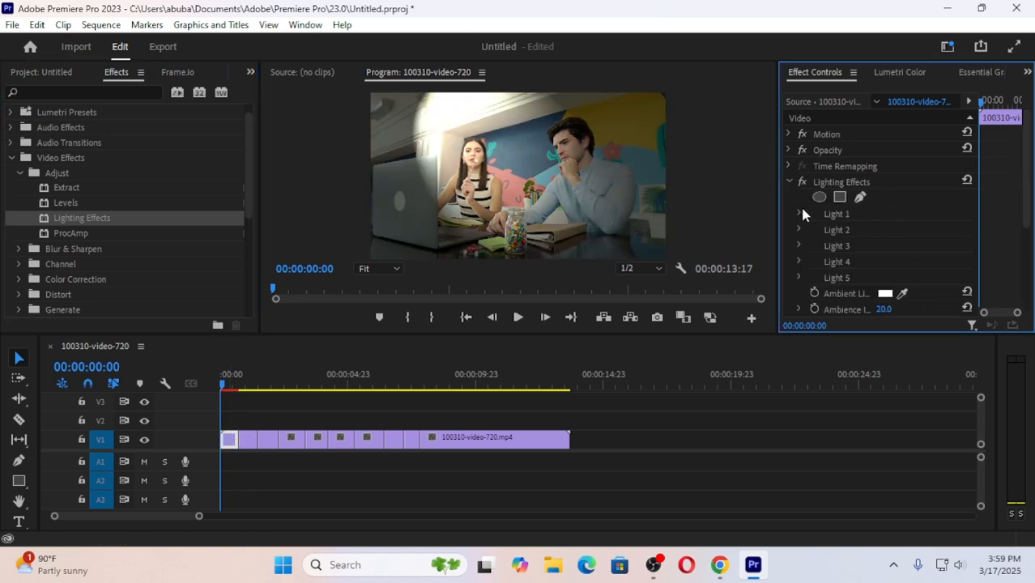
pyautogui.moveTo(883, 262); pyautogui.dragTo(791, 261)
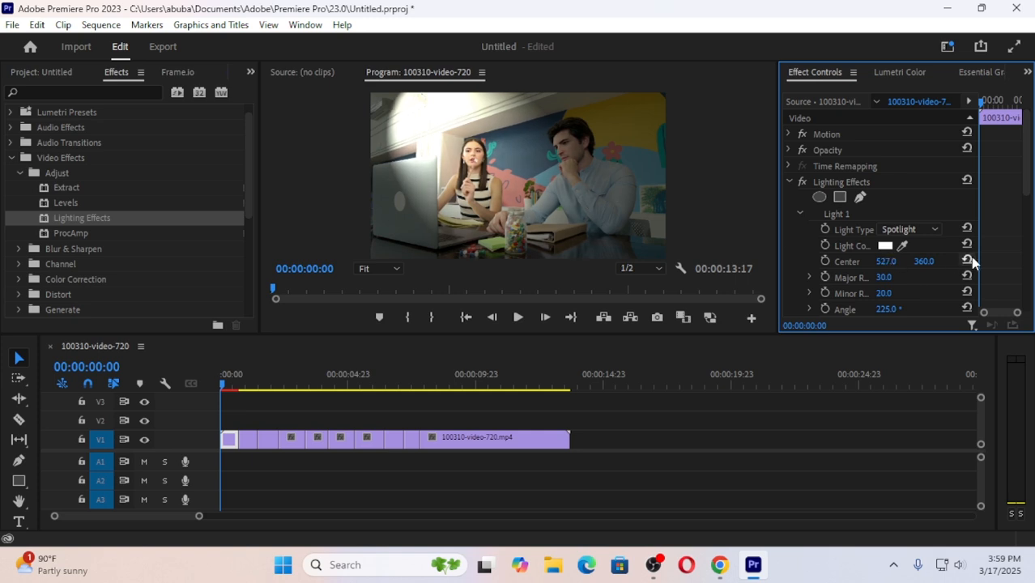
pyautogui.moveTo(924, 261); pyautogui.dragTo(1029, 262)
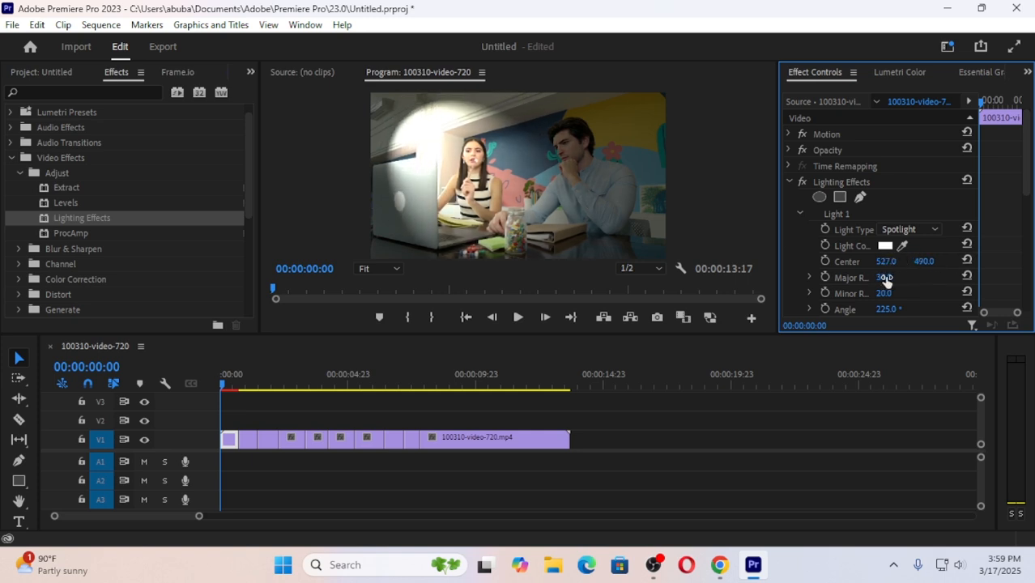
pyautogui.moveTo(883, 293)
pyautogui.mouseDown()
pyautogui.moveTo(910, 293)
pyautogui.moveTo(885, 293)
pyautogui.mouseUp()
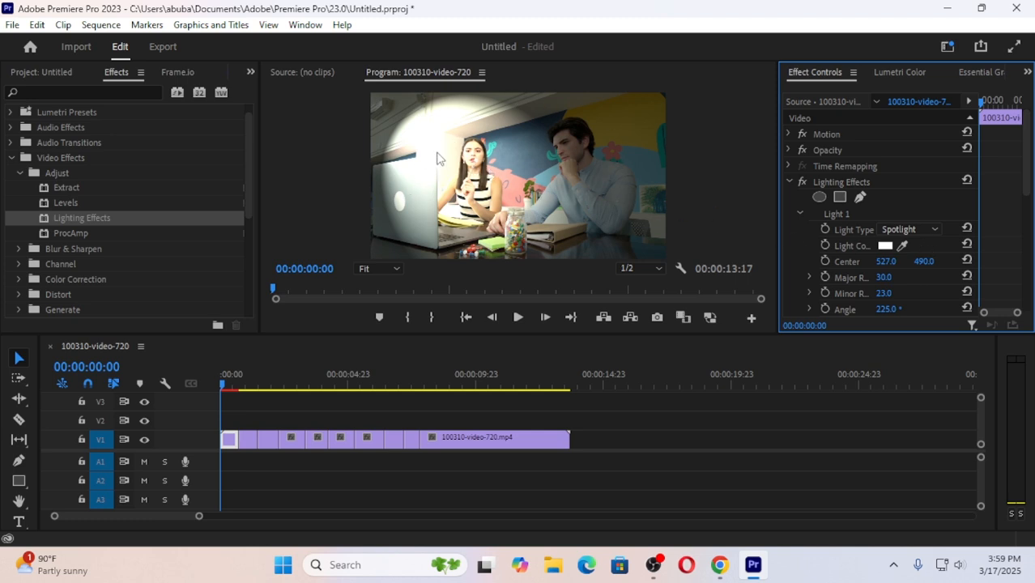
# Step: Change Light 1's color to a dark red
pyautogui.click(885, 246)
pyautogui.click(527, 291)
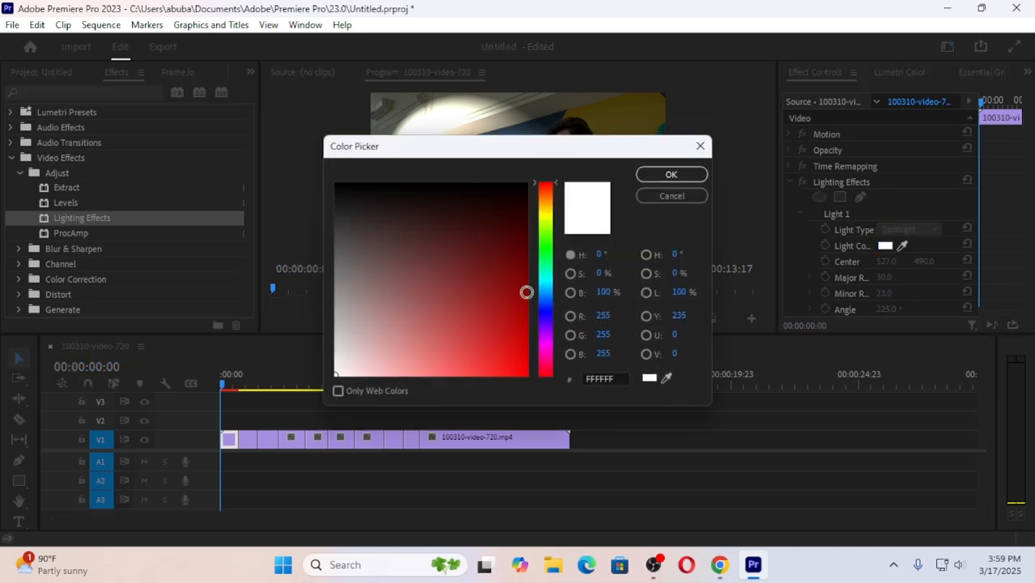
pyautogui.click(508, 289)
pyautogui.click(671, 174)
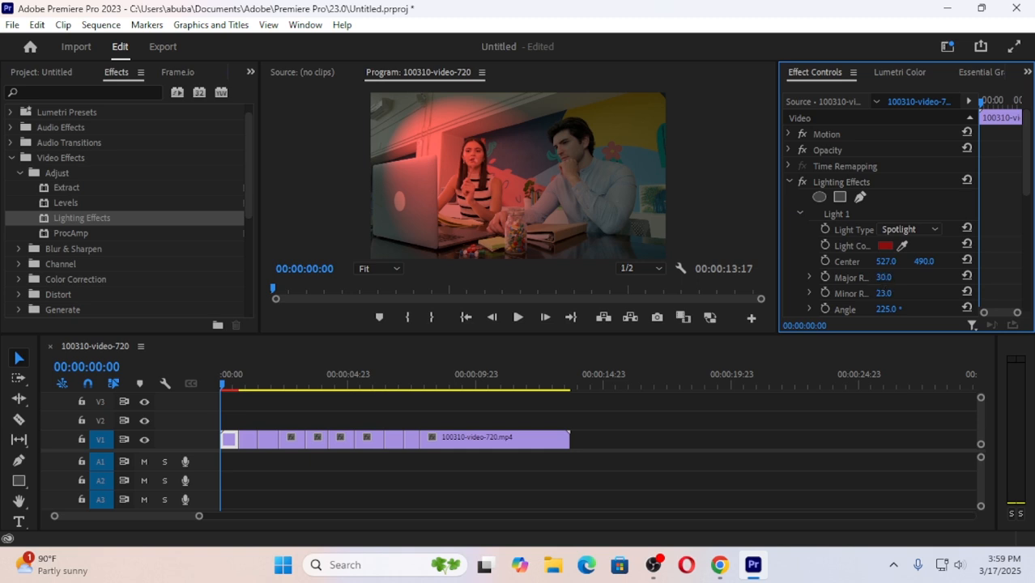
# Step: Set Light 1's Major Radius to 23, Minor Radius to 19, Angle to 226°, Intensity to 59 and Focus to 72
pyautogui.moveTo(890, 277); pyautogui.dragTo(884, 277)
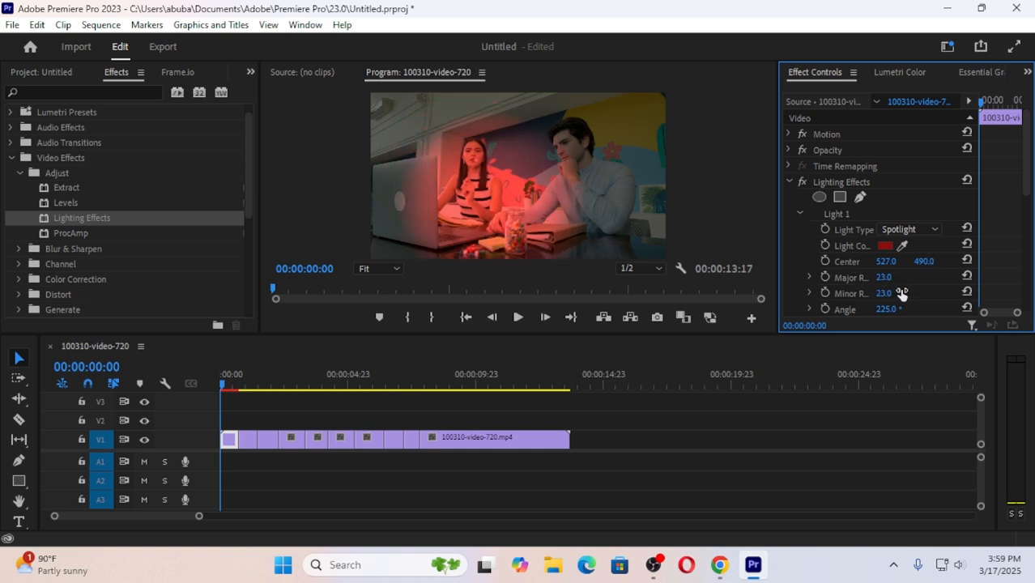
pyautogui.scroll(-1, 890, 295)
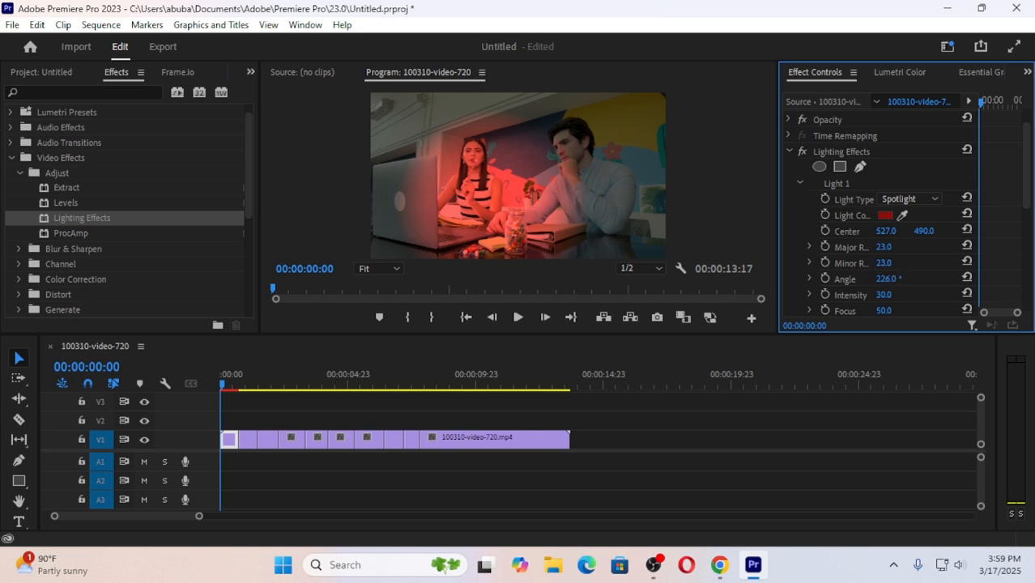
pyautogui.moveTo(883, 262); pyautogui.dragTo(881, 295)
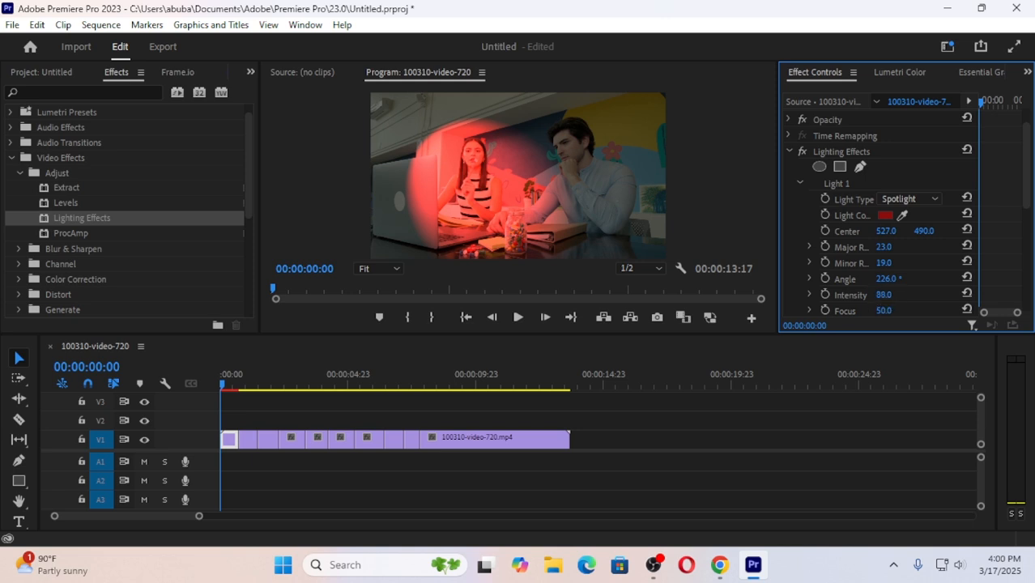
pyautogui.moveTo(879, 296)
pyautogui.mouseDown()
pyautogui.moveTo(887, 297)
pyautogui.moveTo(820, 296)
pyautogui.moveTo(932, 280)
pyautogui.moveTo(891, 280)
pyautogui.mouseUp()
pyautogui.scroll(-1, 869, 313)
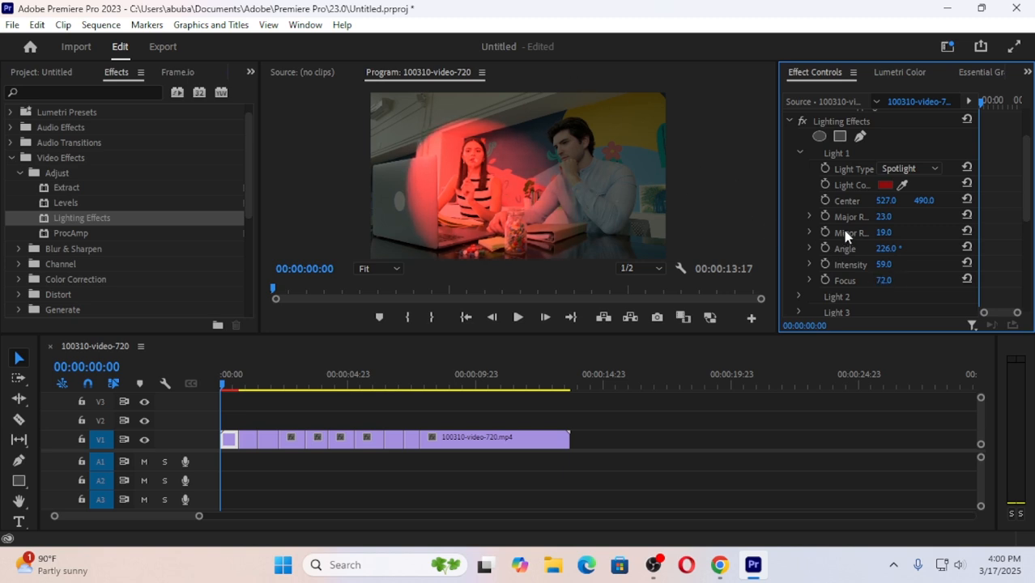
# Step: Shrink the Light 1 ellipse in the preview to radii of about 12.9 and 8.5 and move its center to about 322.5, 233.4
pyautogui.scroll(2, 843, 230)
pyautogui.click(842, 184)
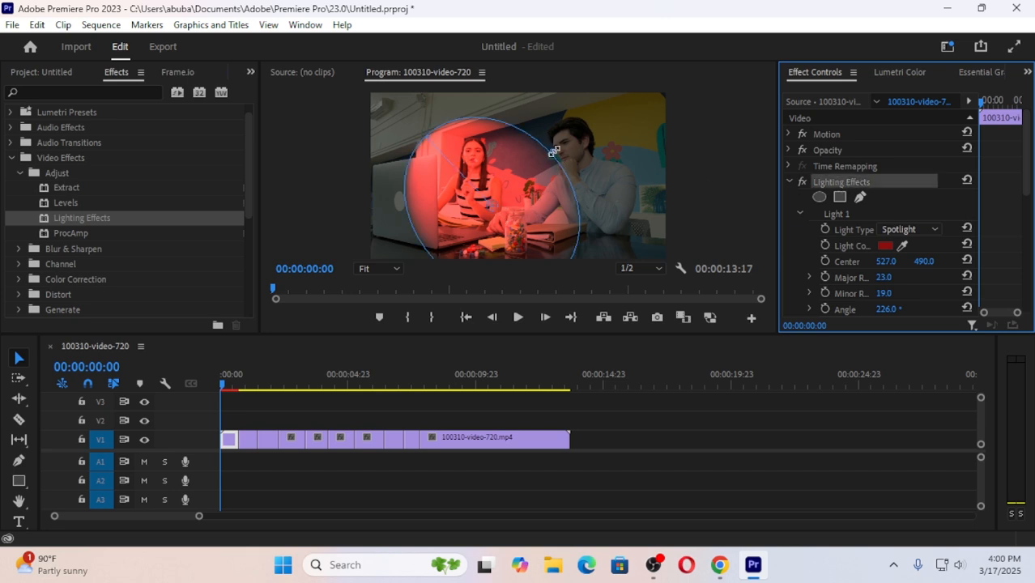
pyautogui.moveTo(552, 152); pyautogui.dragTo(538, 178)
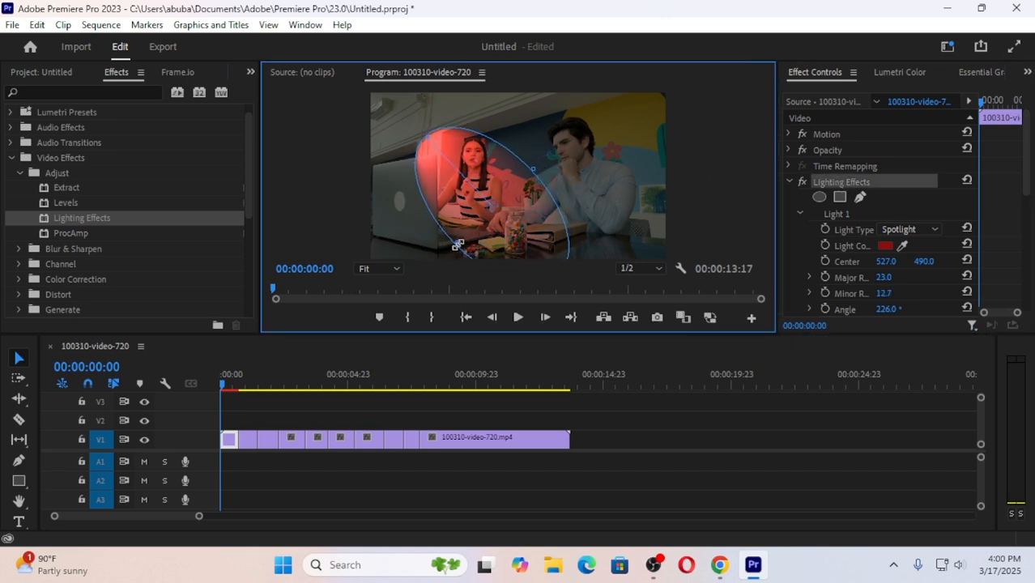
pyautogui.moveTo(457, 245); pyautogui.dragTo(477, 241)
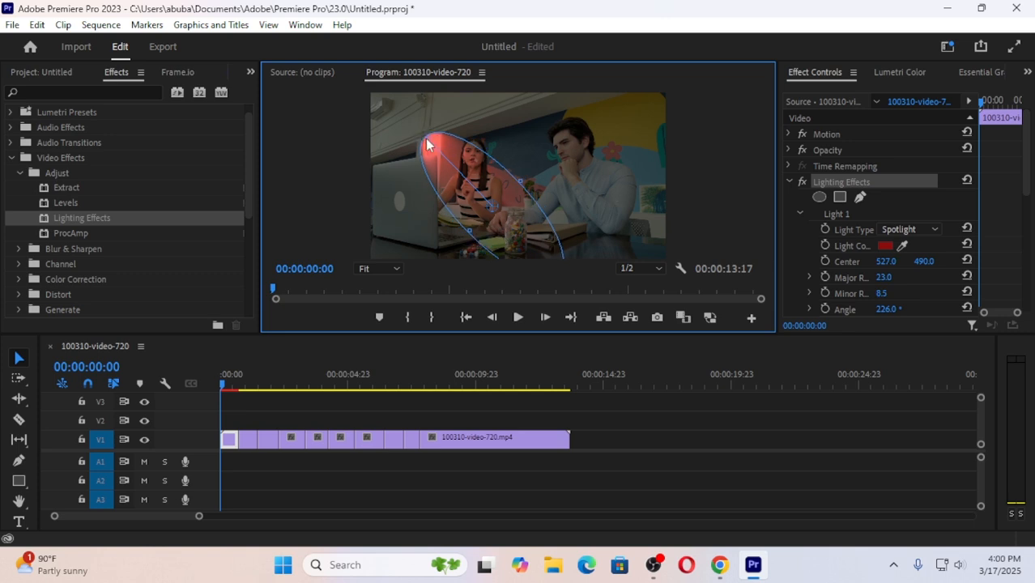
pyautogui.moveTo(427, 140); pyautogui.dragTo(458, 172)
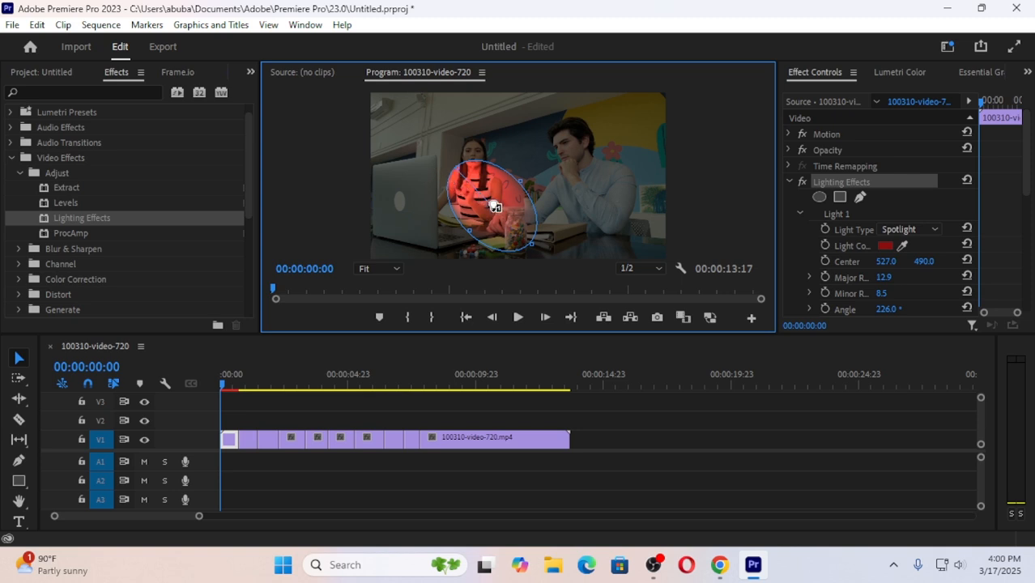
pyautogui.moveTo(494, 206); pyautogui.dragTo(444, 147)
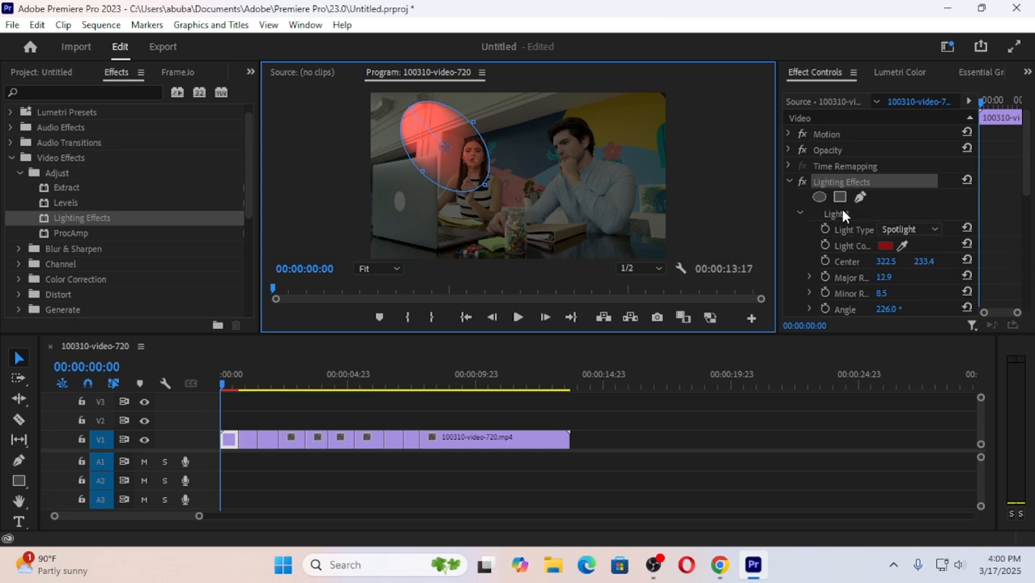
# Step: Reset Light 1's color, Angle, Intensity, Focus, Major Radius and Center to their default values
pyautogui.click(967, 243)
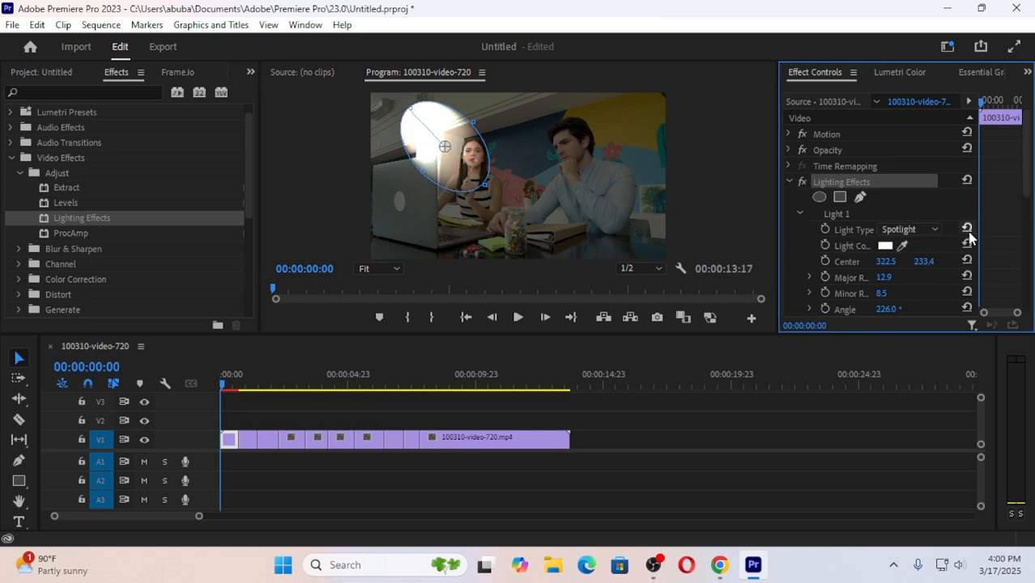
pyautogui.scroll(-3, 943, 269)
pyautogui.scroll(-1, 945, 281)
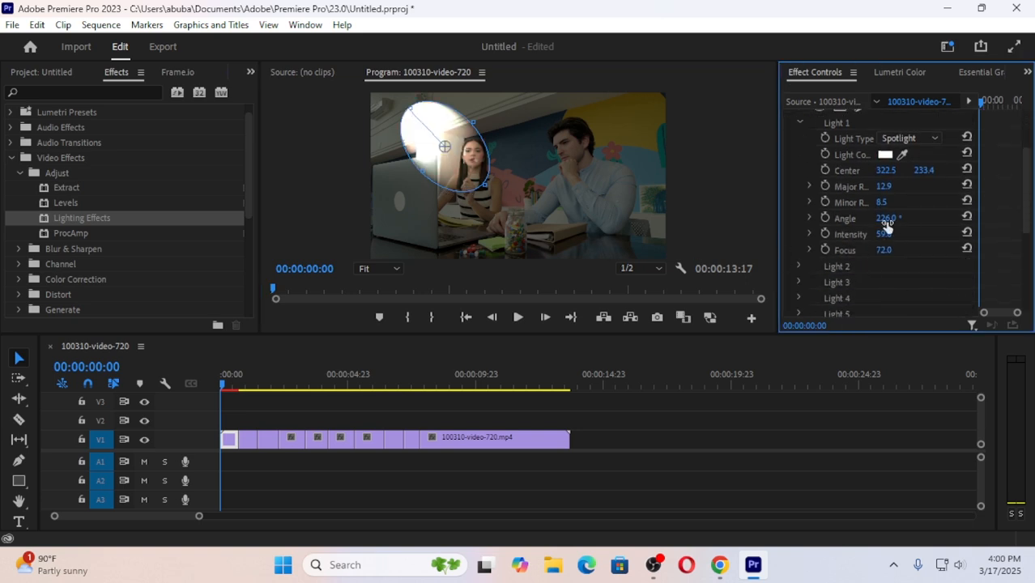
pyautogui.click(967, 218)
pyautogui.click(967, 233)
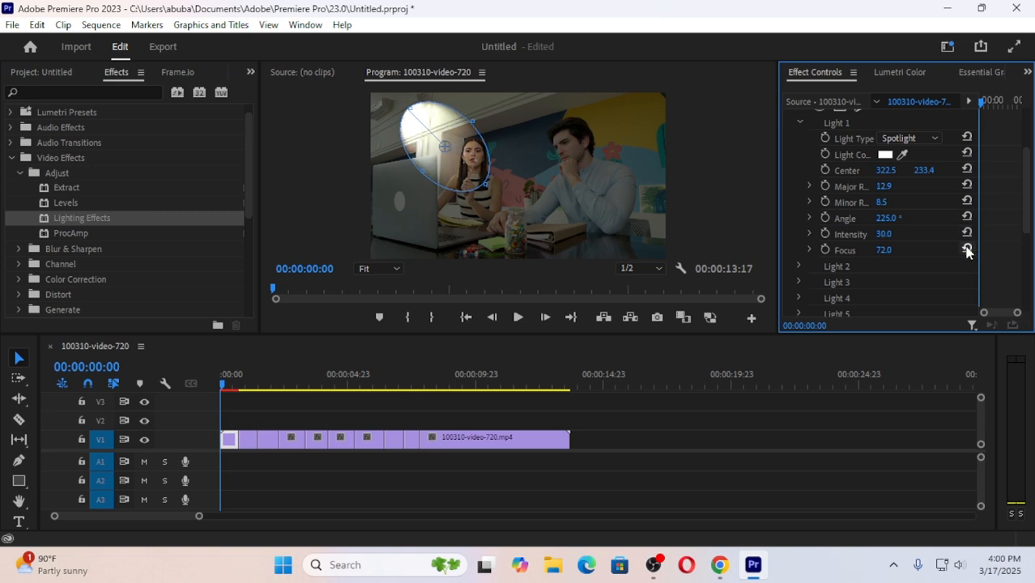
pyautogui.click(967, 248)
pyautogui.click(967, 186)
pyautogui.click(967, 170)
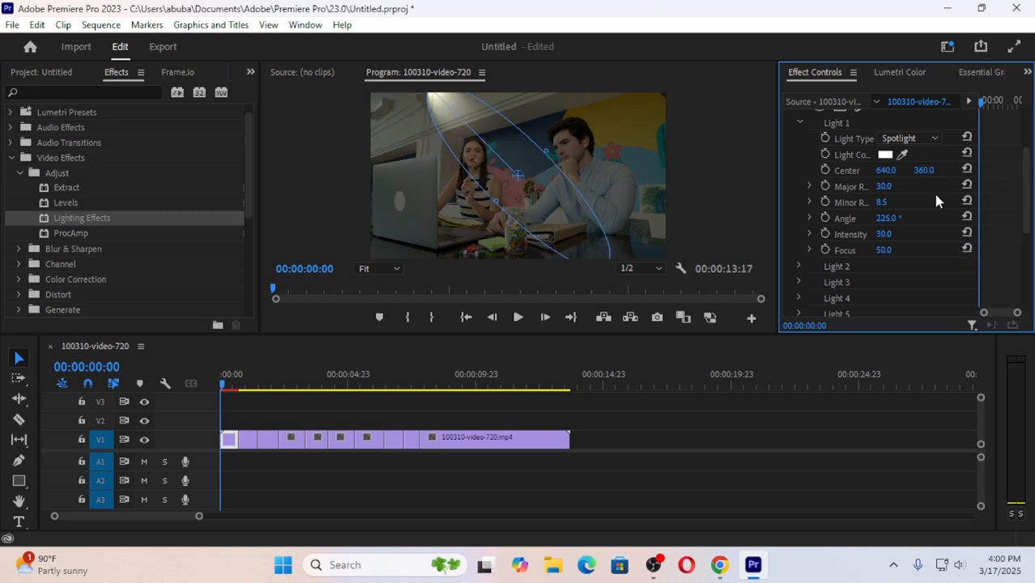
pyautogui.scroll(2, 933, 191)
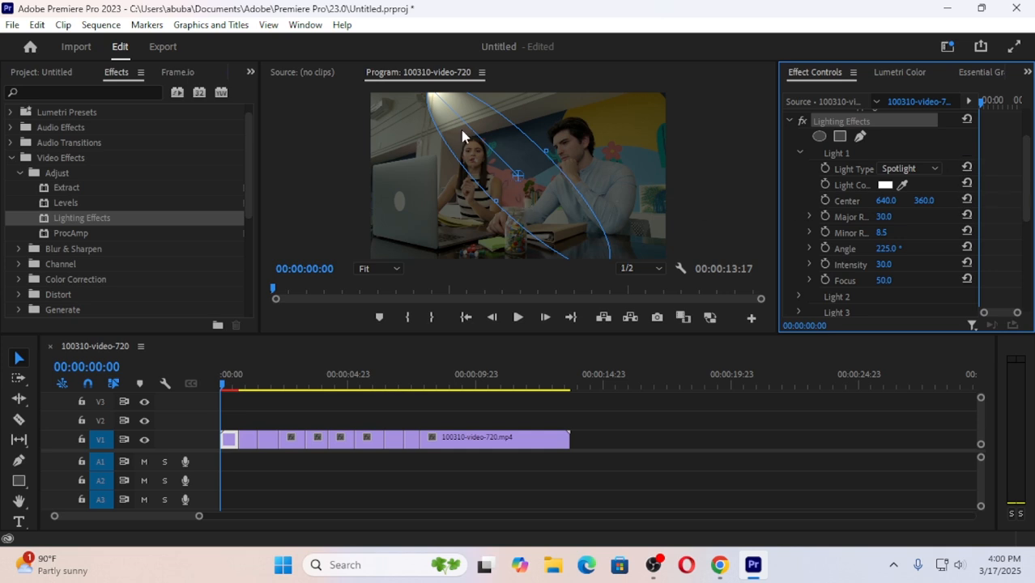
# Step: Try Spotlight, Directional and Omni as Light 2's type, finishing with Spotlight
pyautogui.click(799, 154)
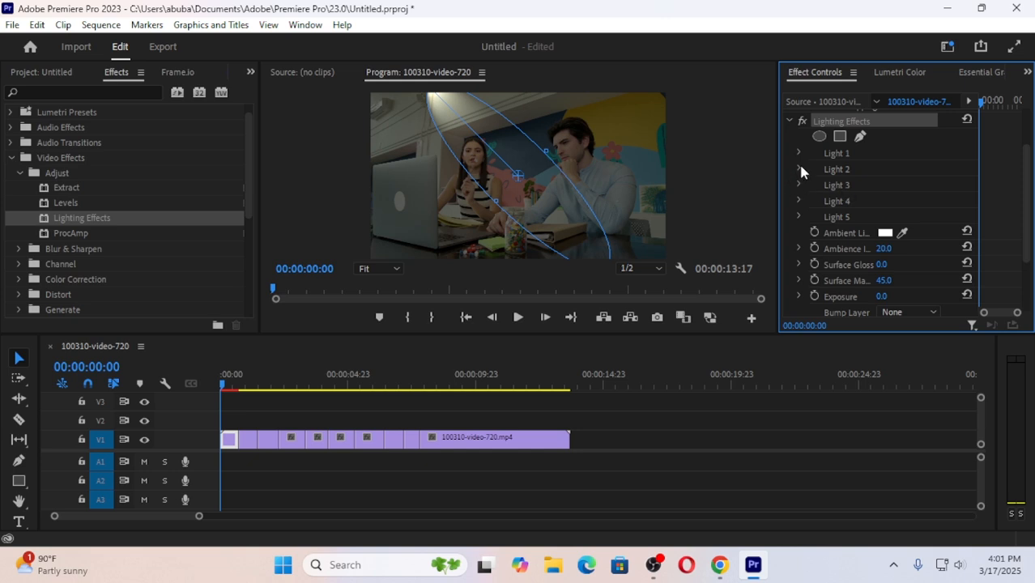
pyautogui.click(799, 169)
pyautogui.click(911, 185)
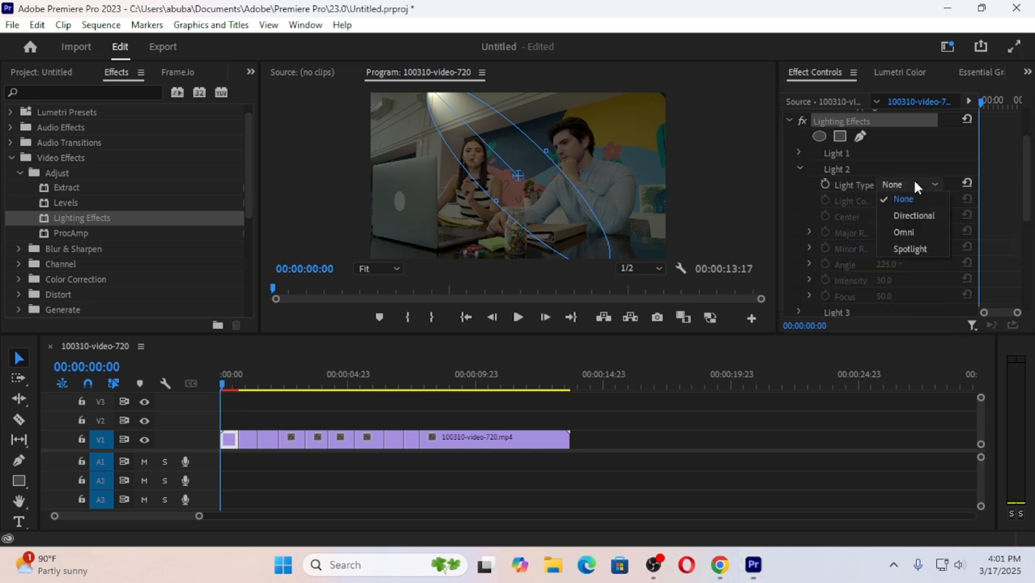
pyautogui.click(913, 254)
pyautogui.click(908, 185)
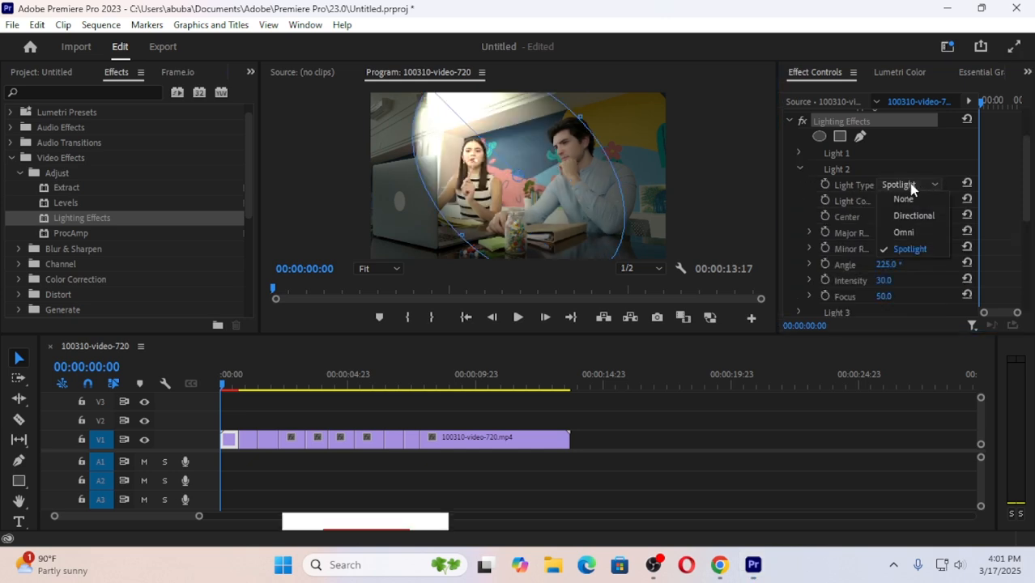
pyautogui.click(910, 215)
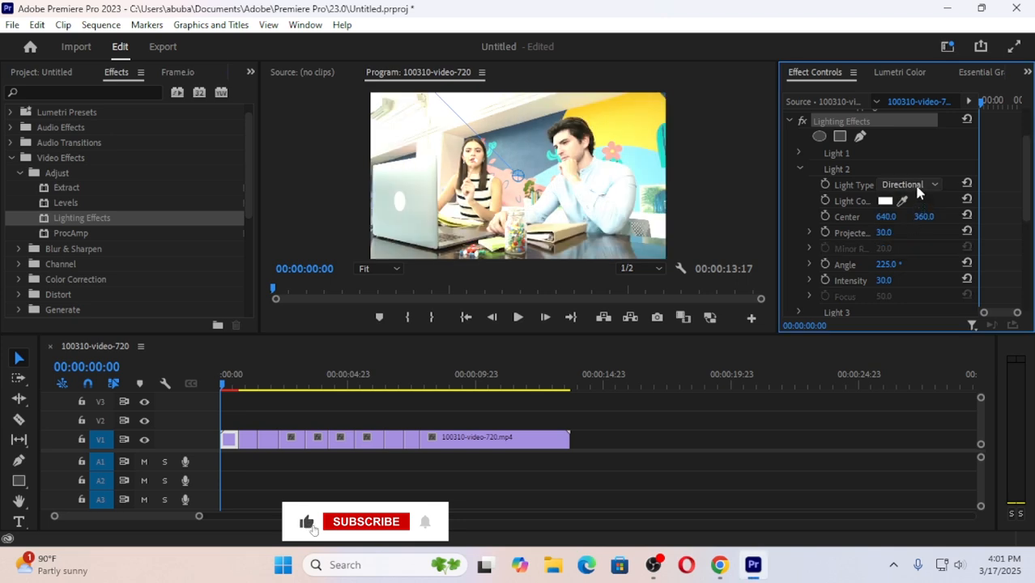
pyautogui.click(912, 185)
pyautogui.click(916, 230)
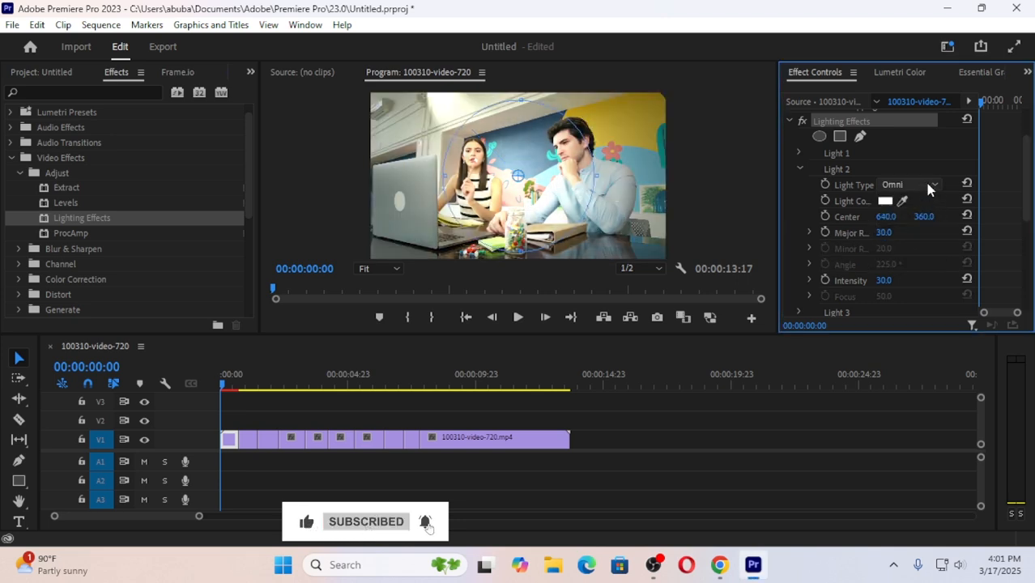
pyautogui.click(925, 182)
pyautogui.click(924, 250)
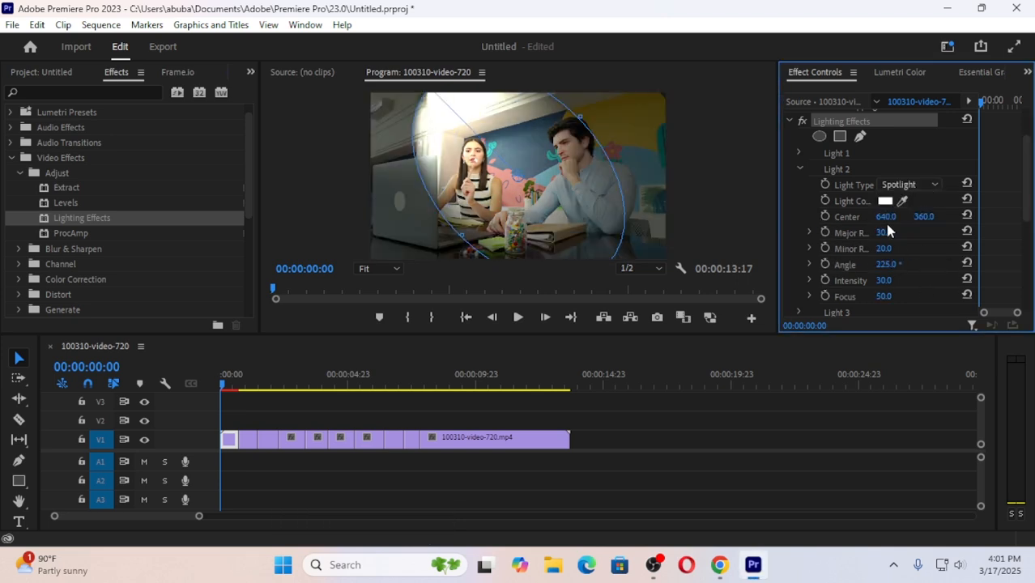
# Step: Set Light 2's horizontal Center value to 951 and its color to the orange-red BB4617
pyautogui.moveTo(894, 222); pyautogui.dragTo(1027, 223)
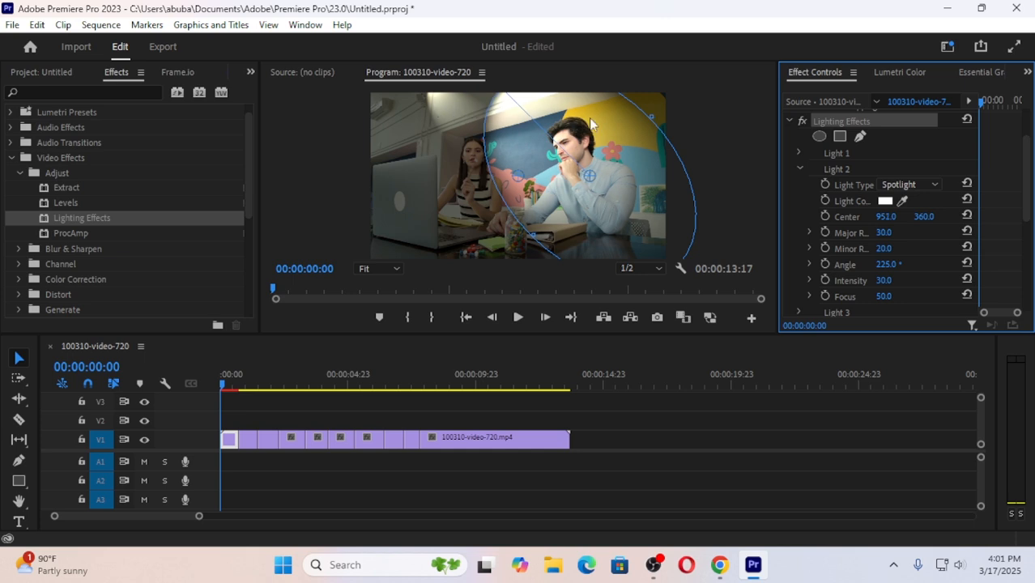
pyautogui.click(885, 200)
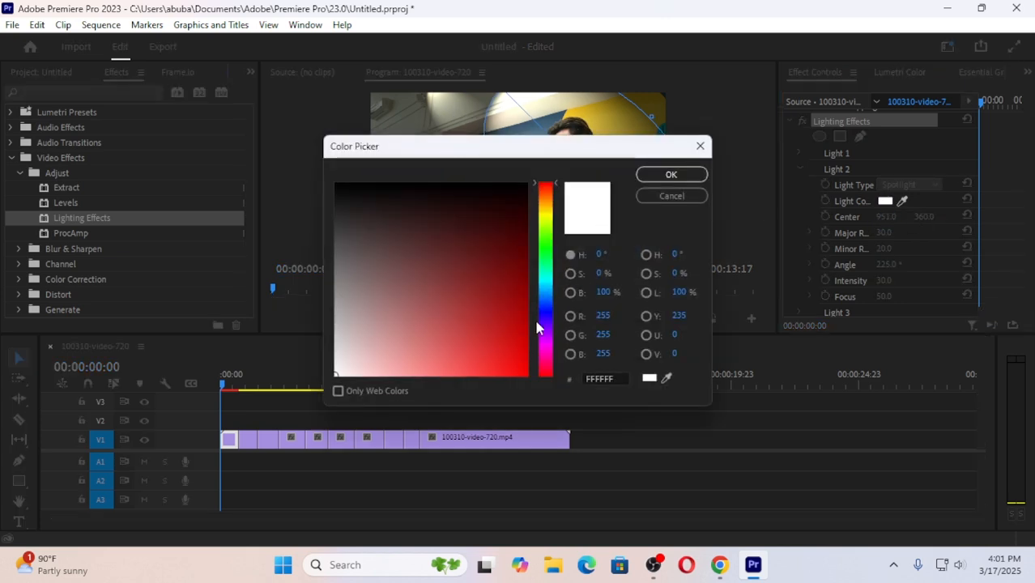
pyautogui.moveTo(537, 326); pyautogui.dragTo(544, 191)
pyautogui.moveTo(501, 310); pyautogui.dragTo(503, 324)
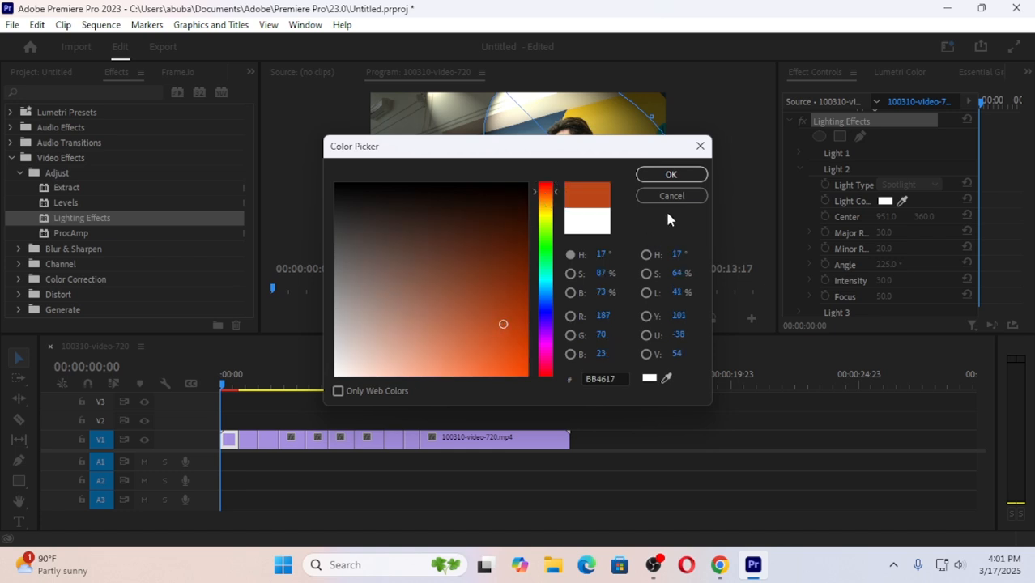
pyautogui.click(671, 174)
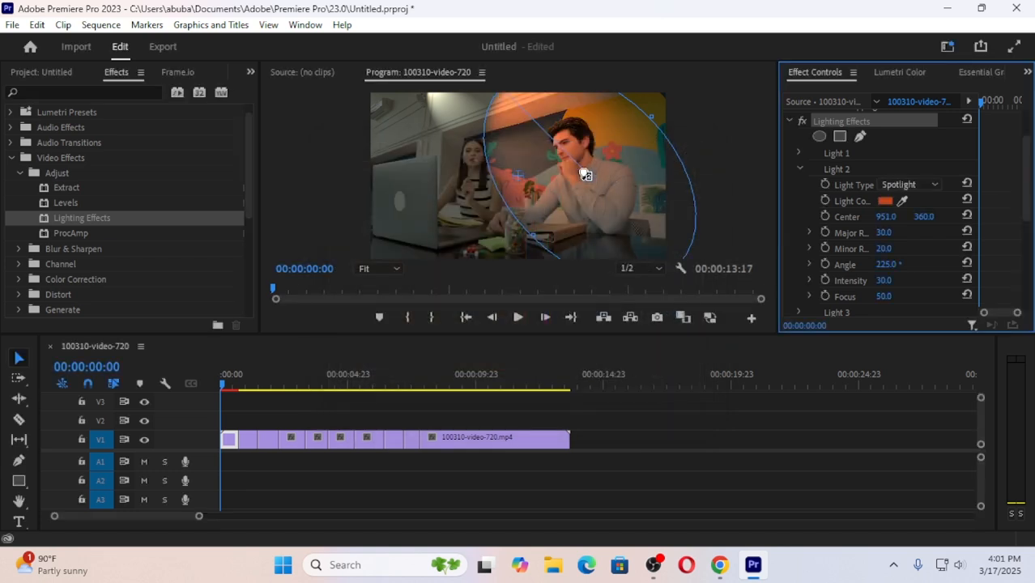
# Step: Shrink the Light 2 ellipse in the preview to radii of about 22 and 14.9 and move its center to about 799.6, 417.5
pyautogui.moveTo(649, 117); pyautogui.dragTo(635, 138)
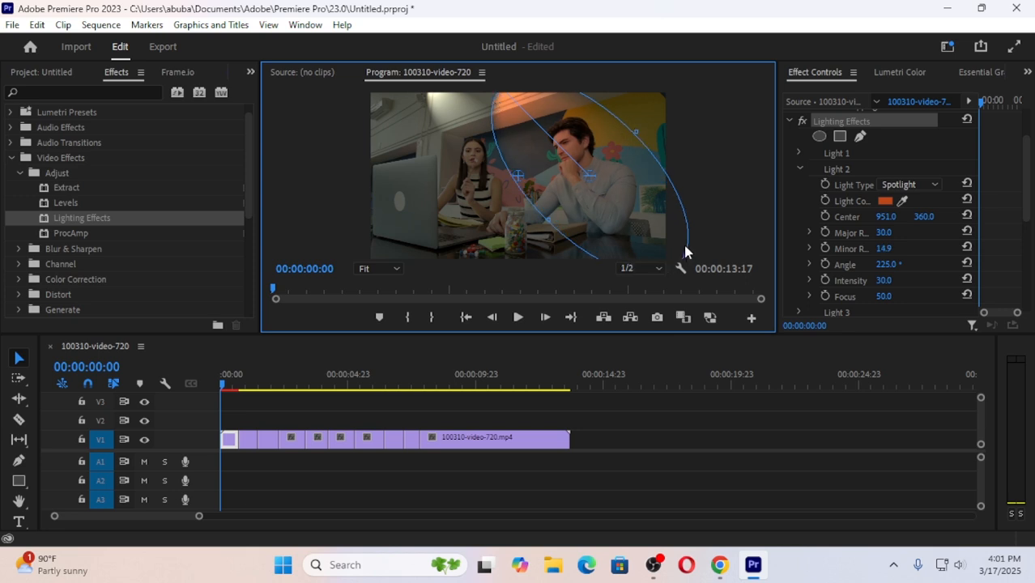
pyautogui.moveTo(592, 174); pyautogui.dragTo(534, 200)
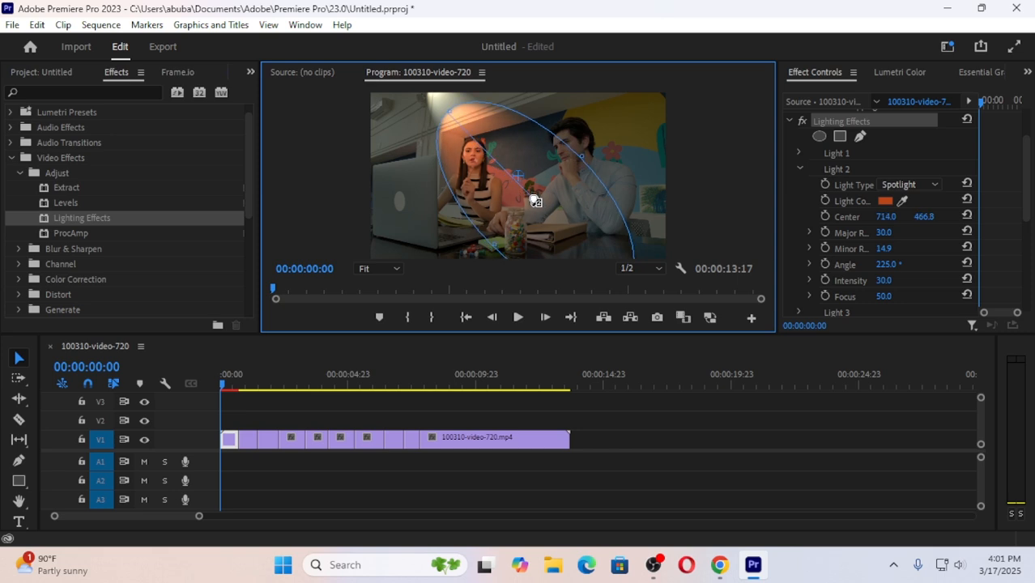
pyautogui.moveTo(446, 111); pyautogui.dragTo(473, 136)
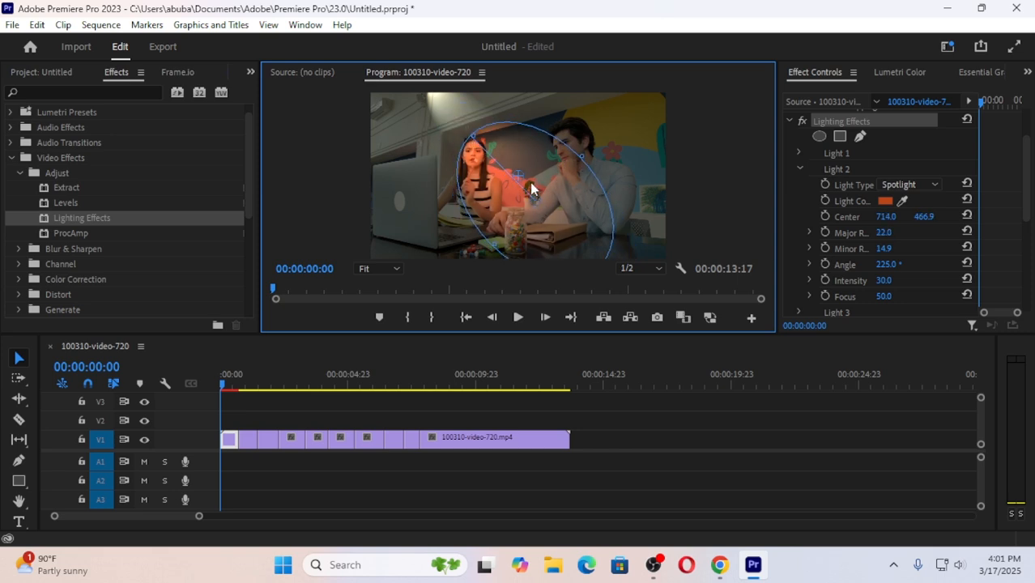
pyautogui.moveTo(536, 200); pyautogui.dragTo(555, 190)
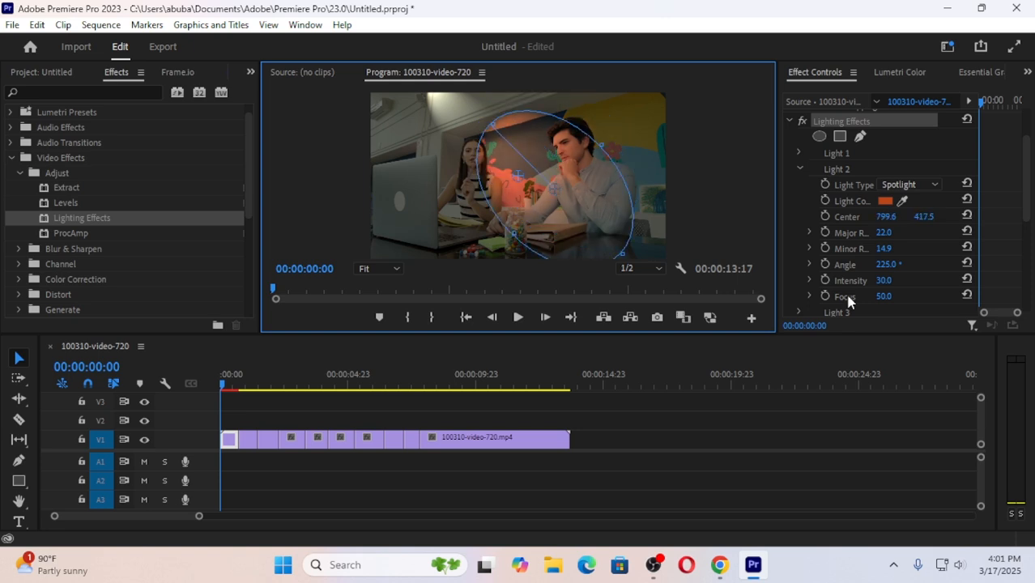
pyautogui.click(799, 167)
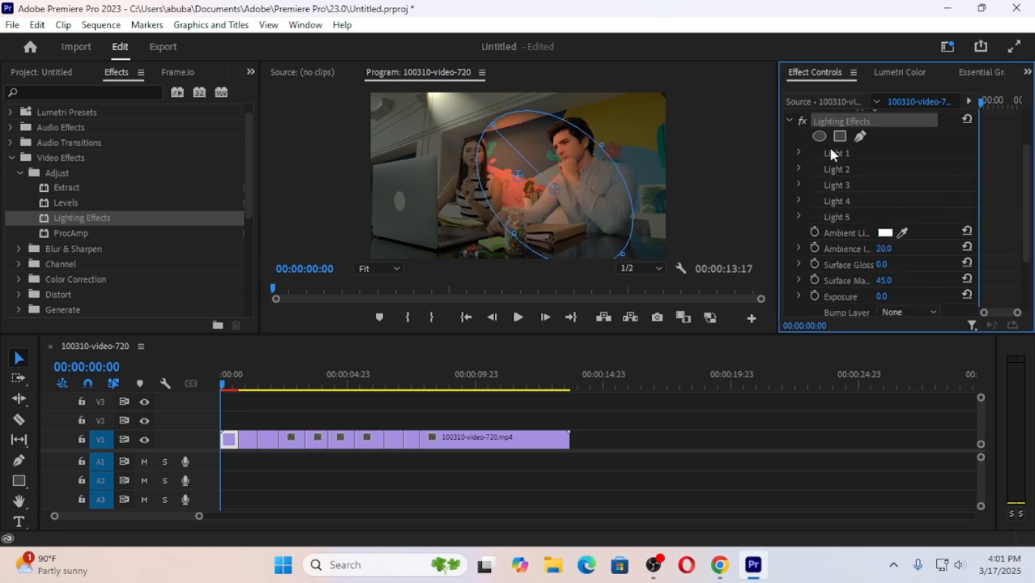
# Step: Set the lighting's Ambience Intensity to 22, Surface Gloss to 100, Surface Material to -100 and Exposure to 70
pyautogui.scroll(-4, 866, 266)
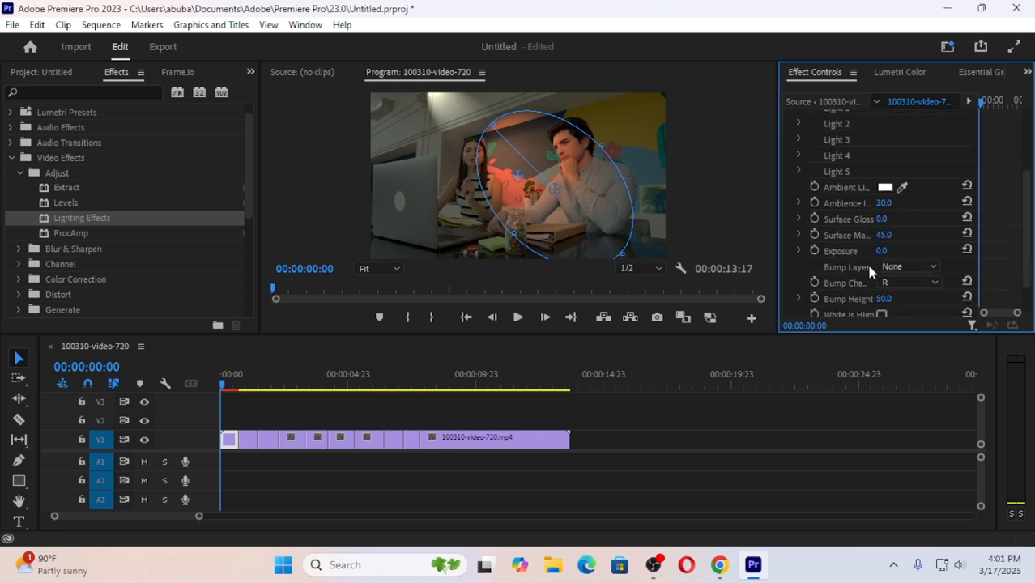
pyautogui.scroll(2, 868, 269)
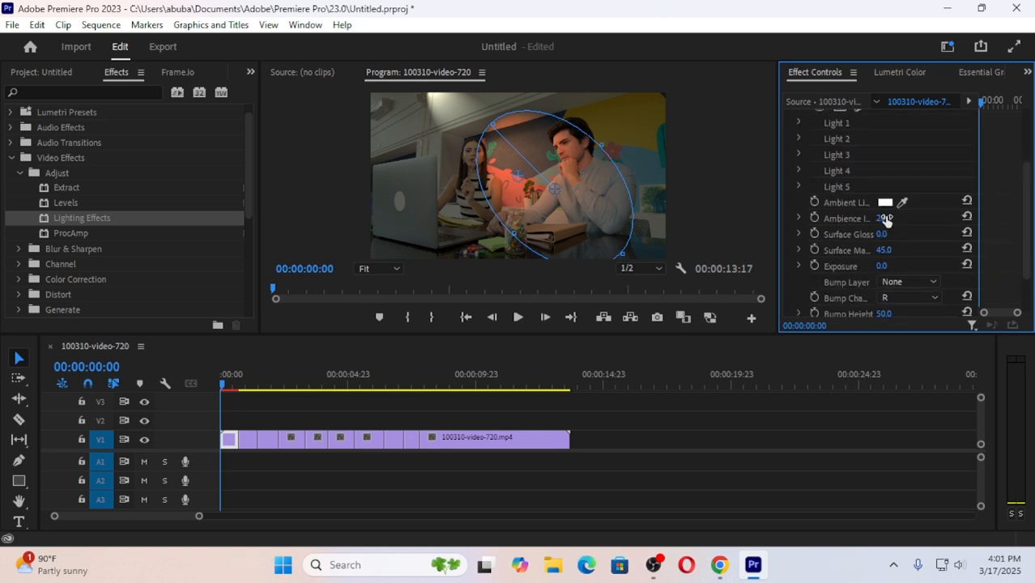
pyautogui.moveTo(885, 219)
pyautogui.mouseDown()
pyautogui.moveTo(908, 219)
pyautogui.moveTo(866, 219)
pyautogui.moveTo(915, 219)
pyautogui.moveTo(890, 218)
pyautogui.mouseUp()
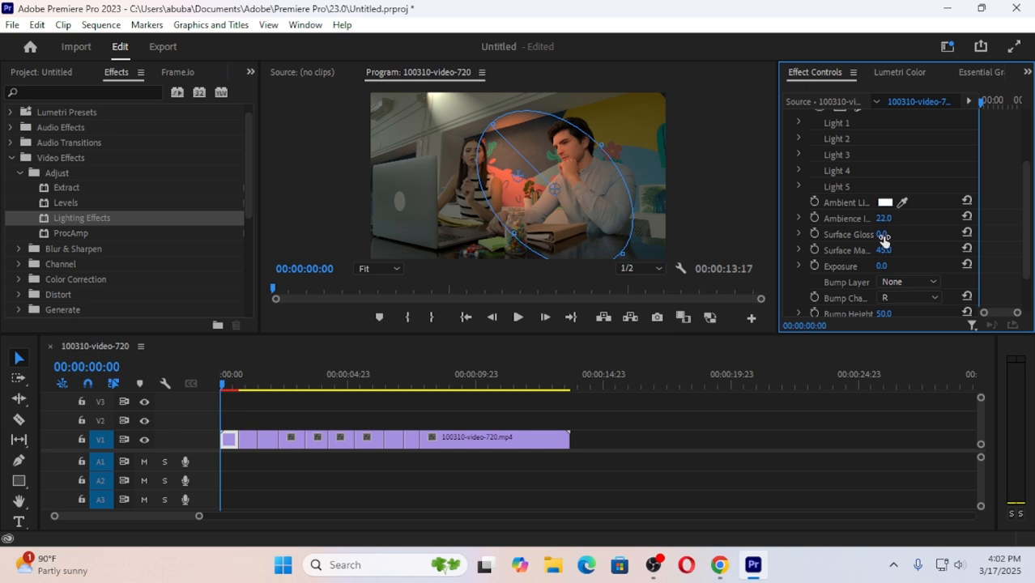
pyautogui.moveTo(883, 238); pyautogui.dragTo(583, 169)
pyautogui.moveTo(886, 236)
pyautogui.mouseDown()
pyautogui.moveTo(971, 236)
pyautogui.moveTo(810, 235)
pyautogui.moveTo(894, 235)
pyautogui.mouseUp()
pyautogui.moveTo(892, 254)
pyautogui.mouseDown()
pyautogui.moveTo(951, 253)
pyautogui.moveTo(790, 254)
pyautogui.moveTo(880, 249)
pyautogui.mouseUp()
pyautogui.moveTo(886, 251); pyautogui.dragTo(724, 250)
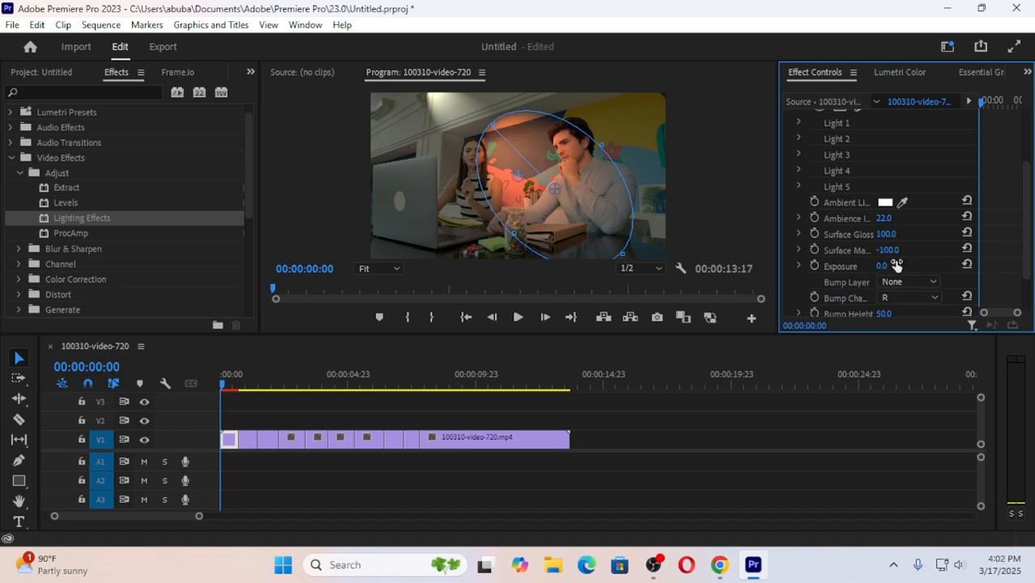
pyautogui.moveTo(885, 268); pyautogui.dragTo(941, 266)
# Step: Try the Bump Layer and Bump Channel options, finishing with None and R, and toggle White Is High on and off
pyautogui.scroll(-3, 866, 251)
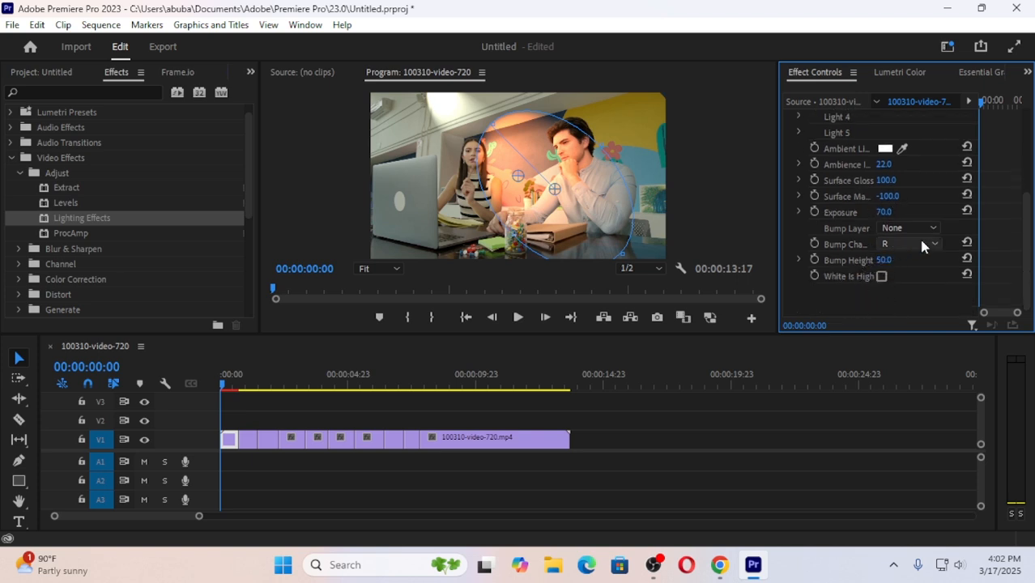
pyautogui.click(918, 236)
pyautogui.click(905, 272)
pyautogui.click(901, 242)
pyautogui.click(894, 291)
pyautogui.click(906, 244)
pyautogui.click(897, 301)
pyautogui.click(906, 243)
pyautogui.click(901, 258)
pyautogui.click(882, 277)
pyautogui.click(883, 278)
pyautogui.click(883, 277)
# Step: Try different Bump Height values and set it to 50
pyautogui.moveTo(884, 260); pyautogui.dragTo(909, 260)
pyautogui.moveTo(883, 260)
pyautogui.mouseDown()
pyautogui.moveTo(802, 260)
pyautogui.moveTo(883, 260)
pyautogui.mouseUp()
pyautogui.click(884, 260)
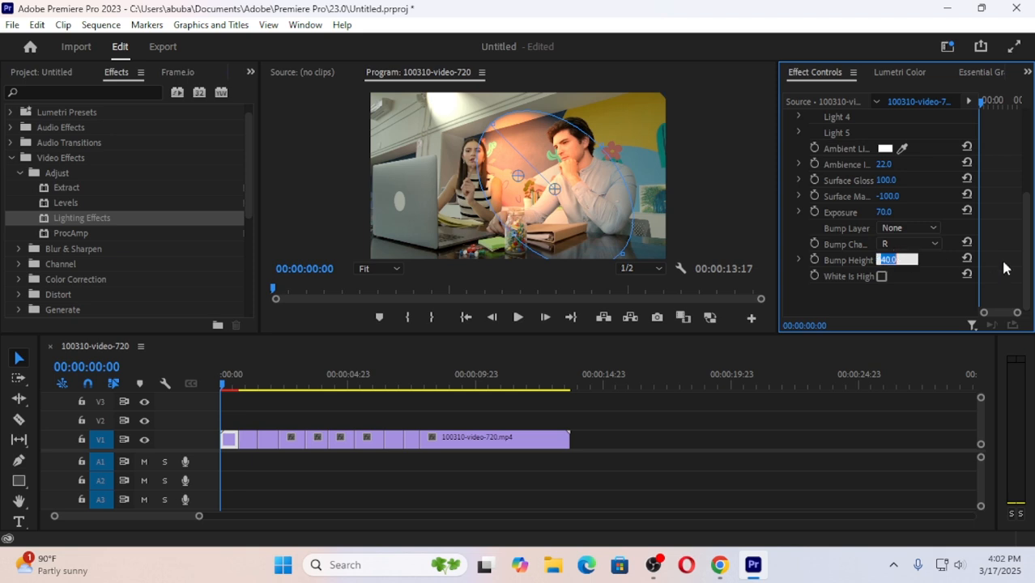
pyautogui.write('50')
pyautogui.press('Return')
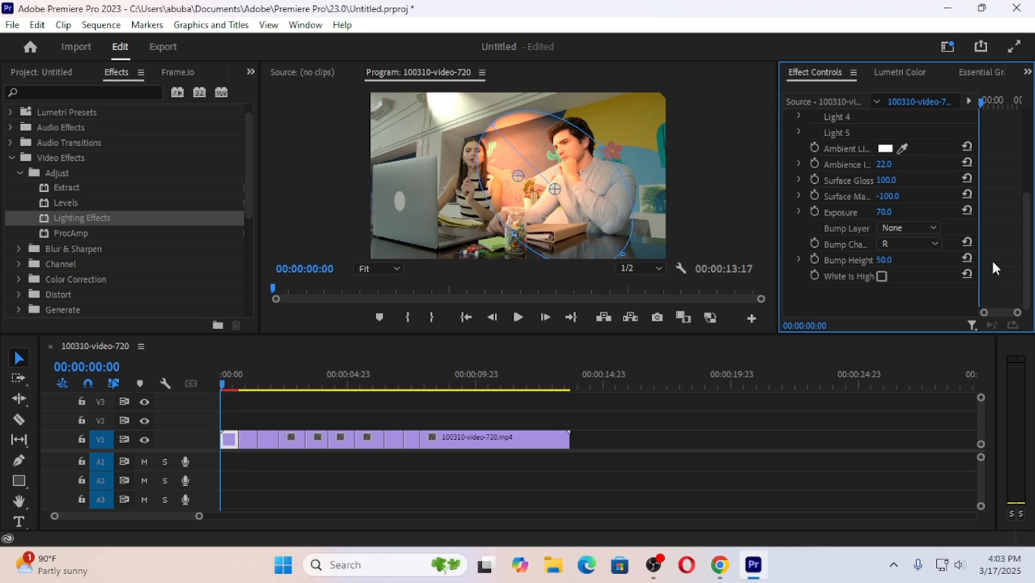
# Step: Check the Light 5 settings and delete the Lighting Effects effect from the first clip segment
pyautogui.scroll(3, 853, 203)
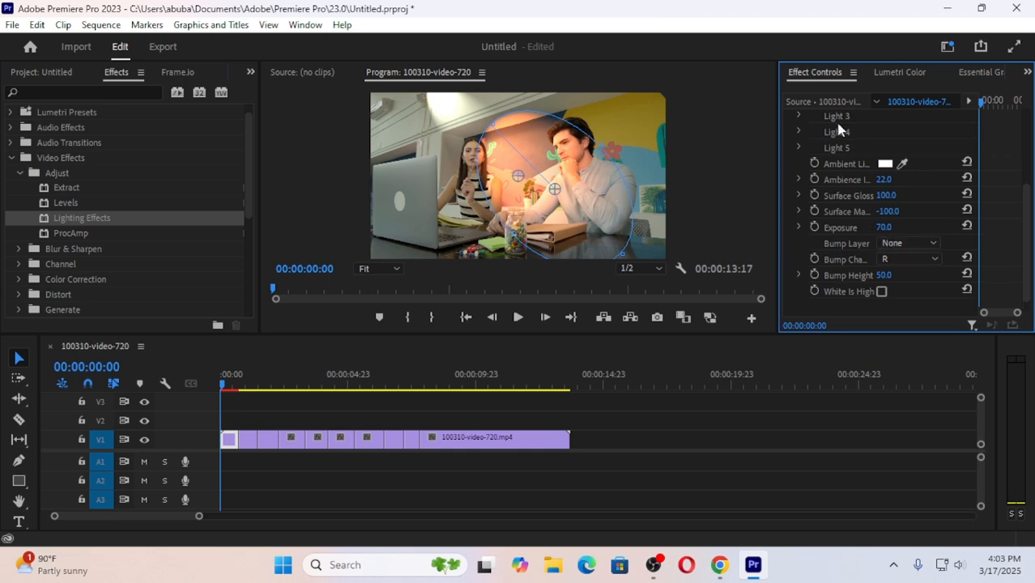
pyautogui.scroll(3, 853, 202)
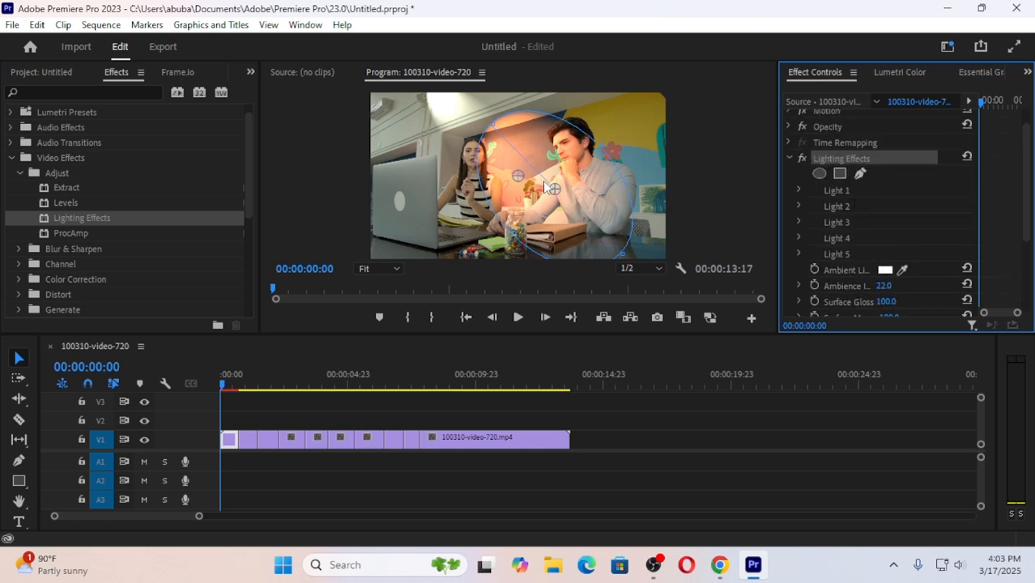
pyautogui.click(799, 254)
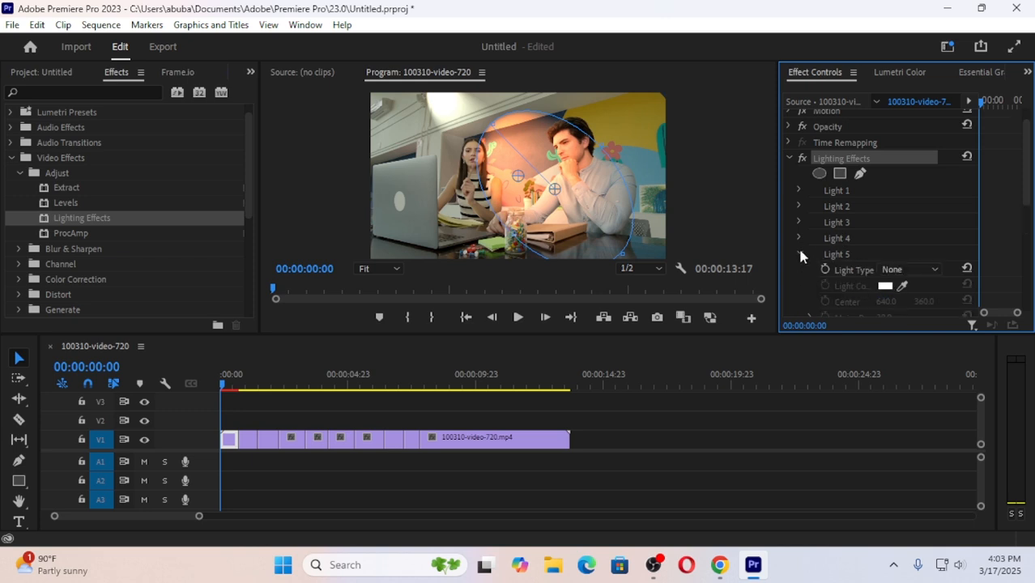
pyautogui.click(799, 254)
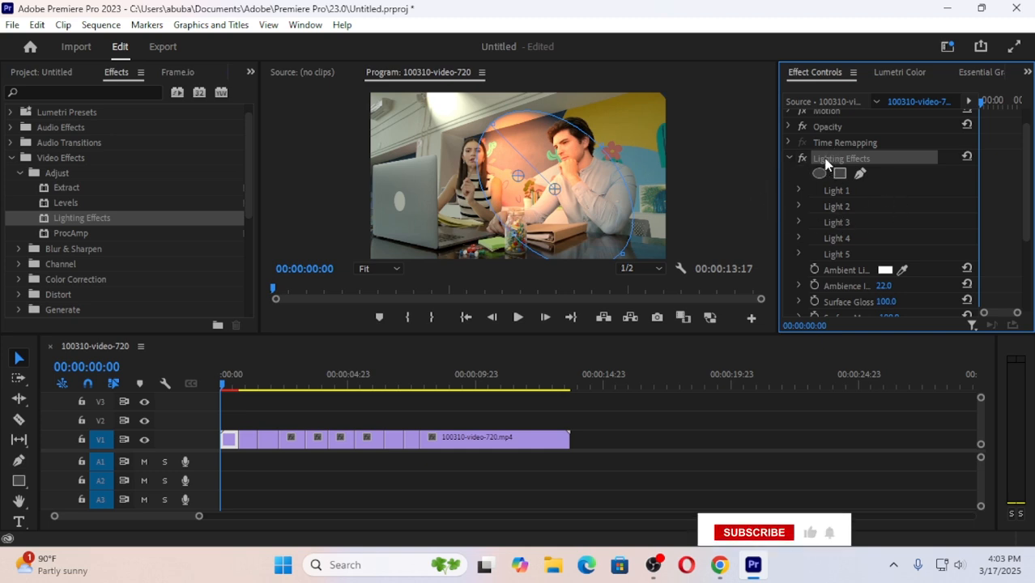
pyautogui.press('Delete')
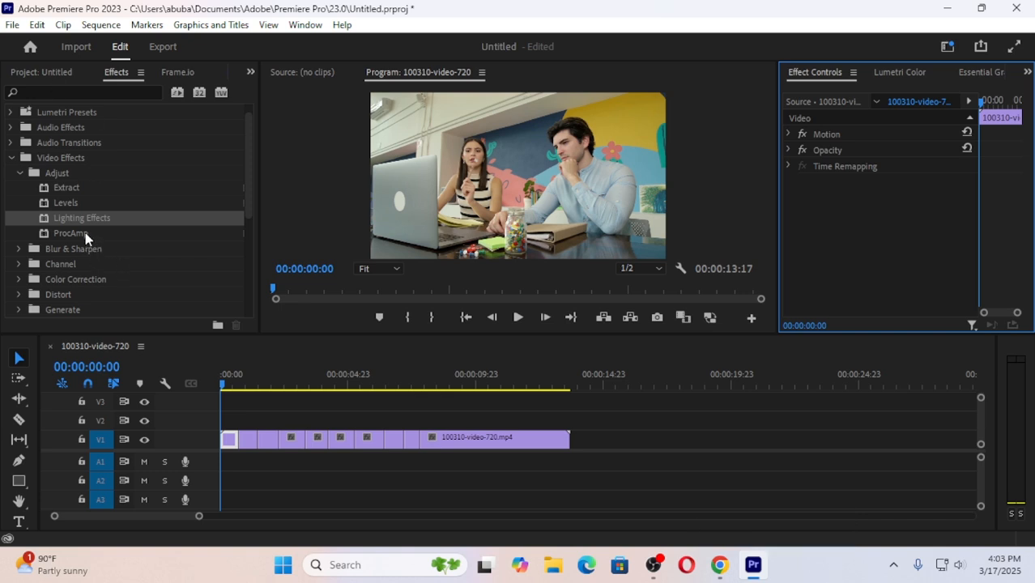
# Step: Apply the ProcAmp effect to the first clip segment and set its Brightness to 18 and Contrast to 45
pyautogui.moveTo(72, 234); pyautogui.dragTo(227, 439)
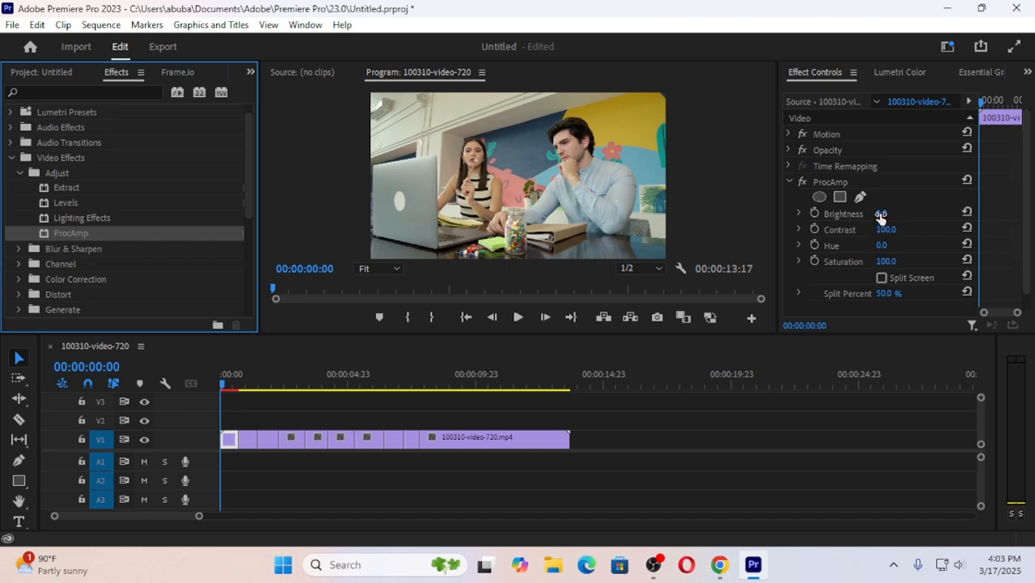
pyautogui.moveTo(883, 213)
pyautogui.mouseDown()
pyautogui.moveTo(930, 214)
pyautogui.moveTo(892, 213)
pyautogui.mouseUp()
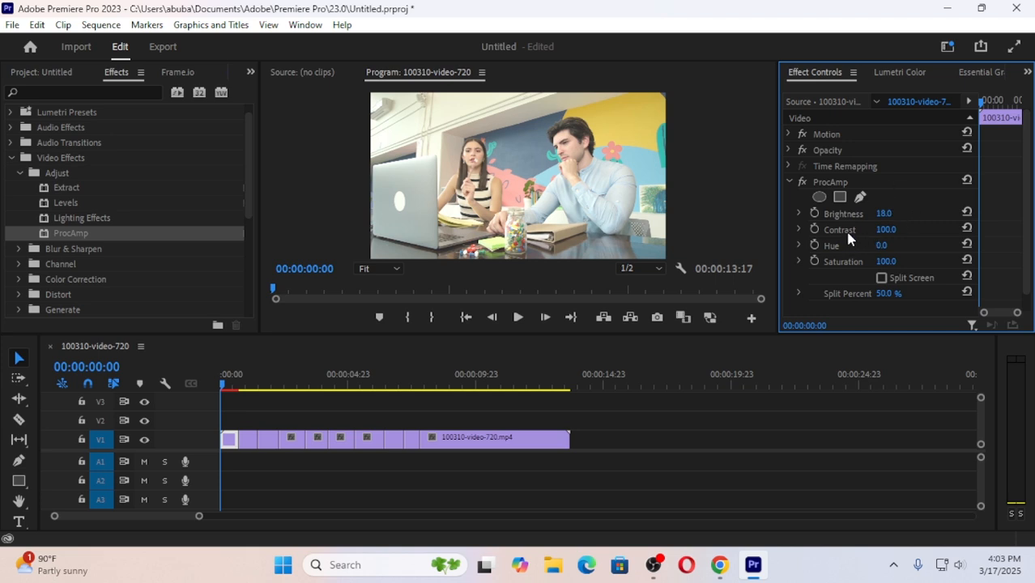
pyautogui.moveTo(884, 230); pyautogui.dragTo(858, 230)
pyautogui.moveTo(884, 230); pyautogui.dragTo(896, 230)
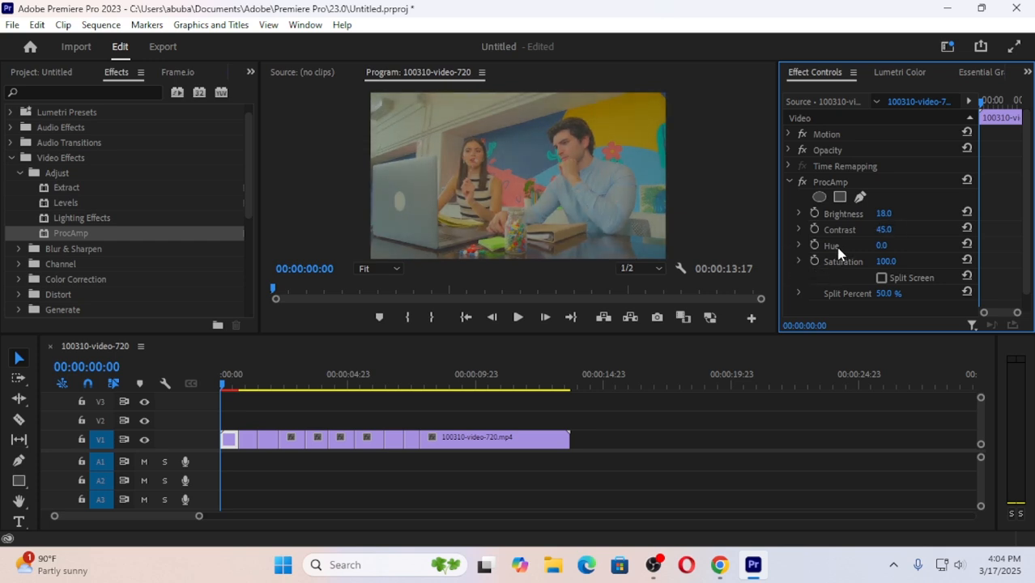
# Step: Try several Hue values for the ProcAmp effect on the first clip segment, finishing at 192°
pyautogui.click(886, 246)
pyautogui.write('50')
pyautogui.press('Return')
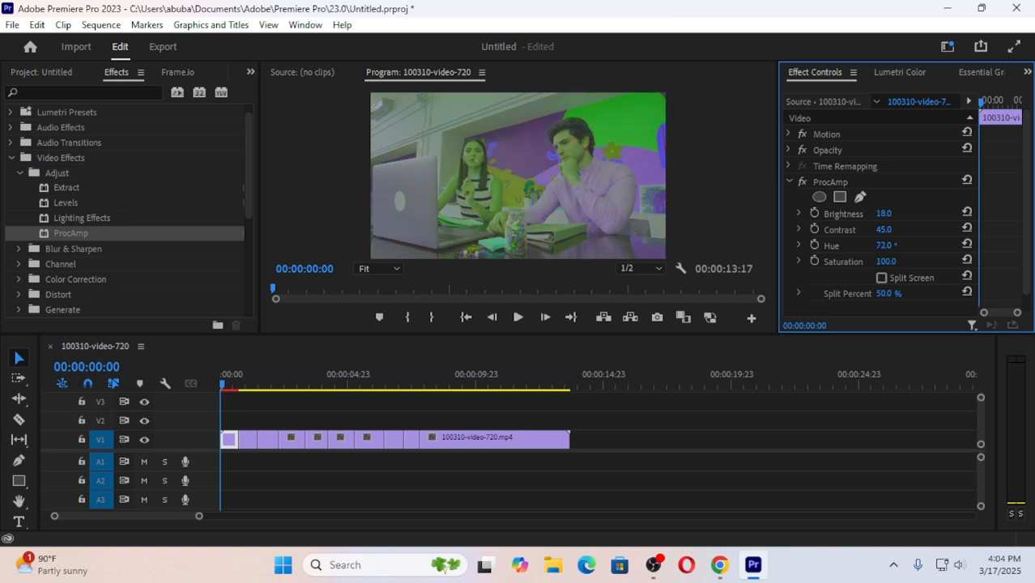
pyautogui.moveTo(886, 245); pyautogui.dragTo(948, 246)
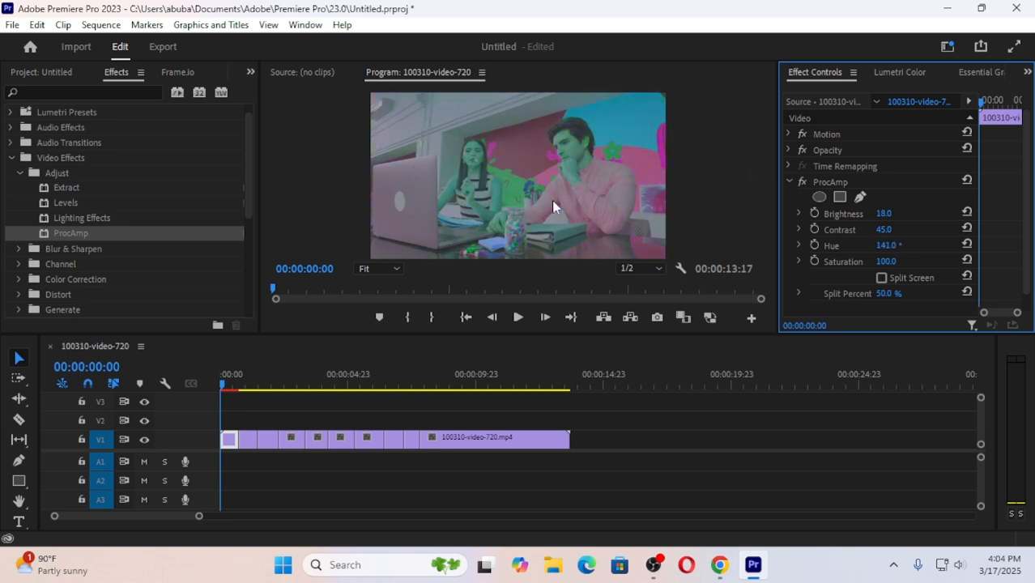
pyautogui.moveTo(882, 245); pyautogui.dragTo(912, 246)
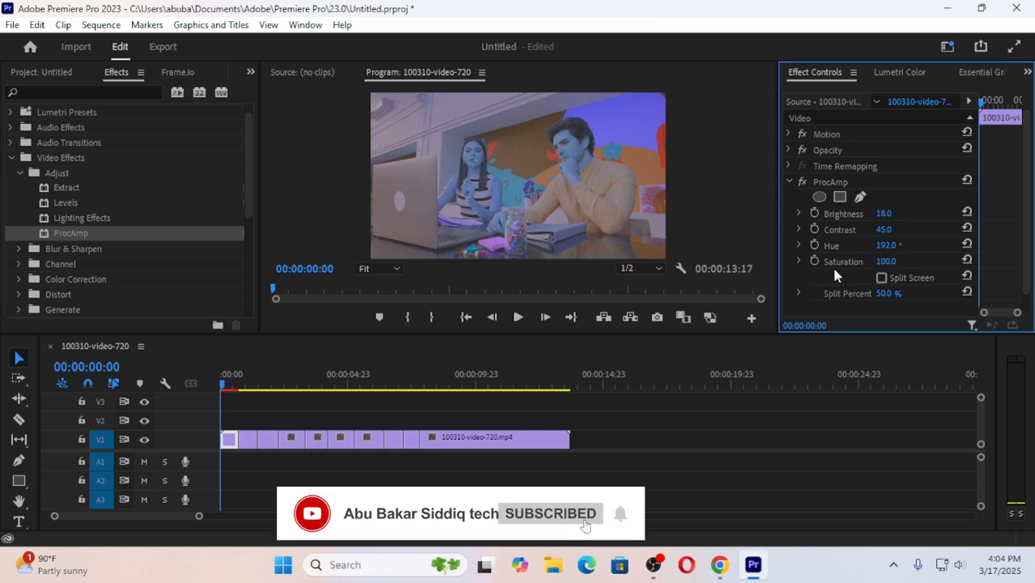
# Step: Try a ProcAmp Saturation of 0 to remove the colour and raise it to 116
pyautogui.click(886, 261)
pyautogui.write('0')
pyautogui.press('Return')
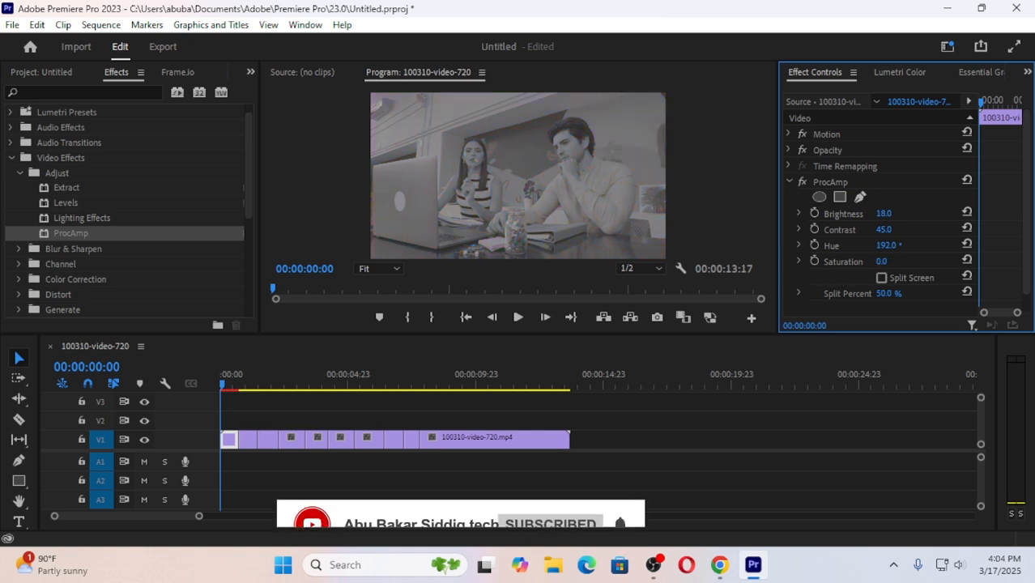
pyautogui.moveTo(882, 262); pyautogui.dragTo(969, 261)
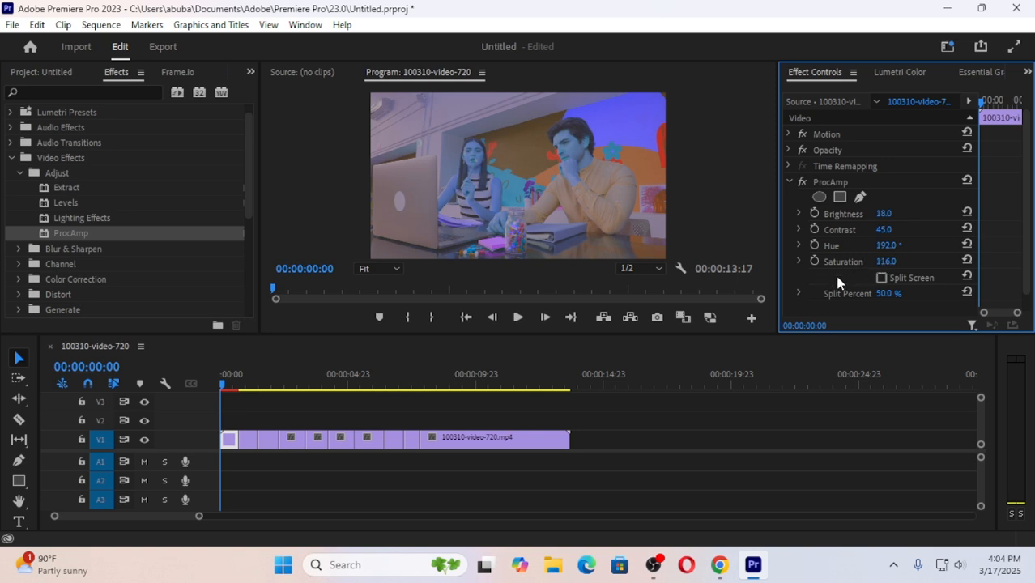
# Step: Enable ProcAmp's Split Screen and compare different colour settings, finishing with Saturation at 121 and Hue at 167°
pyautogui.click(881, 279)
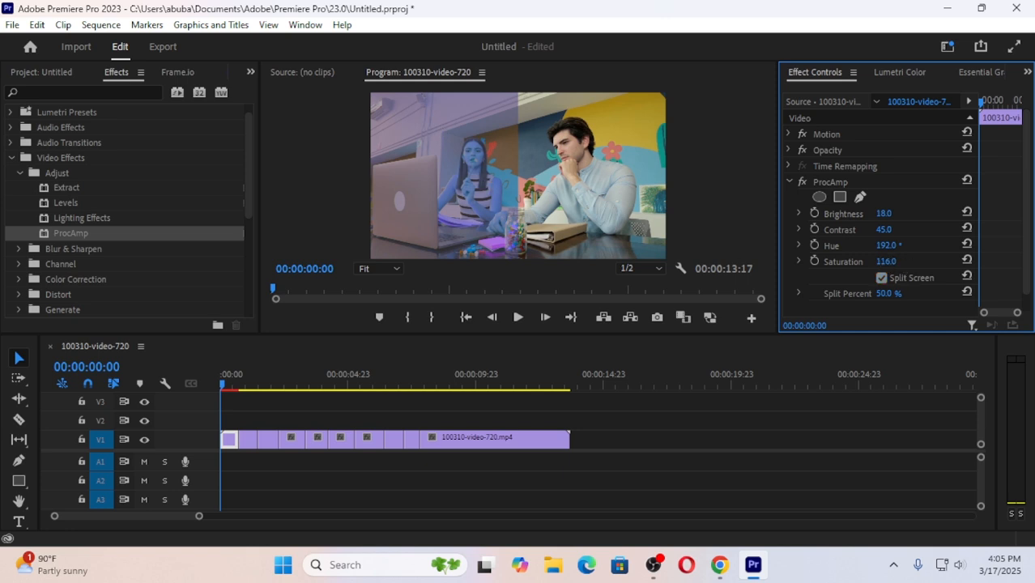
pyautogui.moveTo(886, 262); pyautogui.dragTo(793, 262)
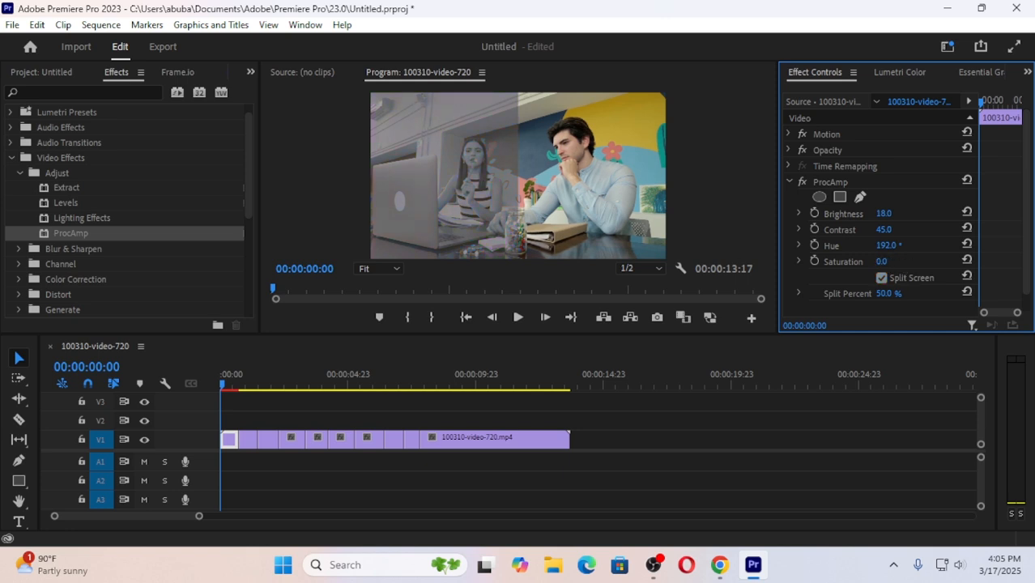
pyautogui.moveTo(881, 261); pyautogui.dragTo(1009, 261)
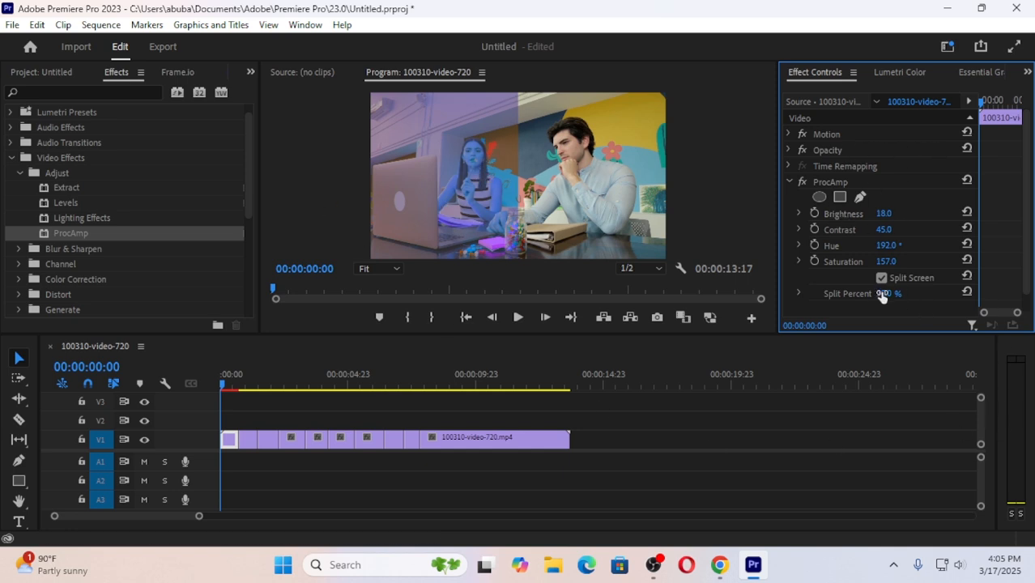
pyautogui.moveTo(886, 262)
pyautogui.mouseDown()
pyautogui.moveTo(923, 263)
pyautogui.moveTo(896, 262)
pyautogui.moveTo(886, 245)
pyautogui.mouseUp()
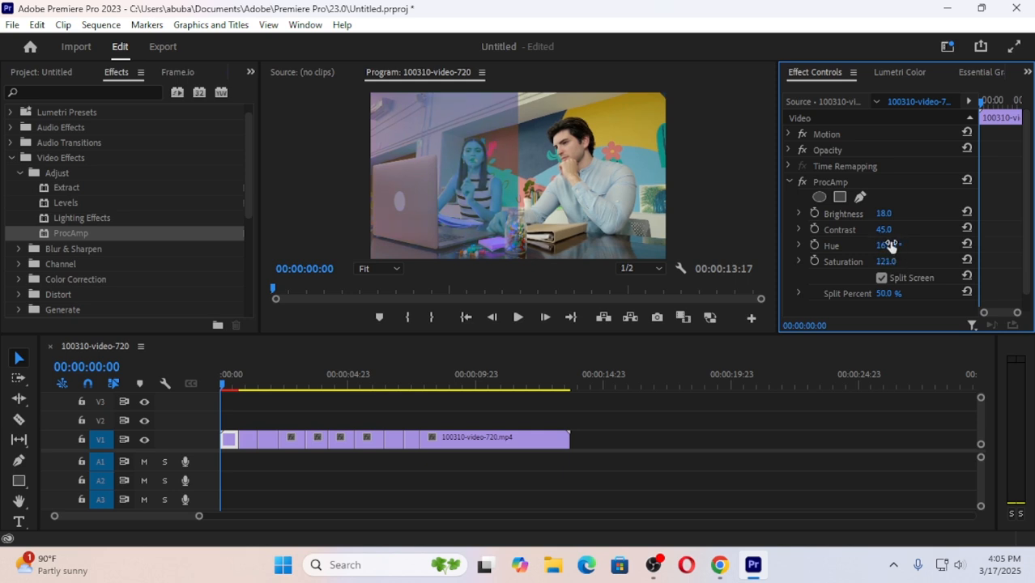
# Step: Try a ProcAmp Split Percent of 48% and set it to 52%
pyautogui.scroll(-1, 843, 268)
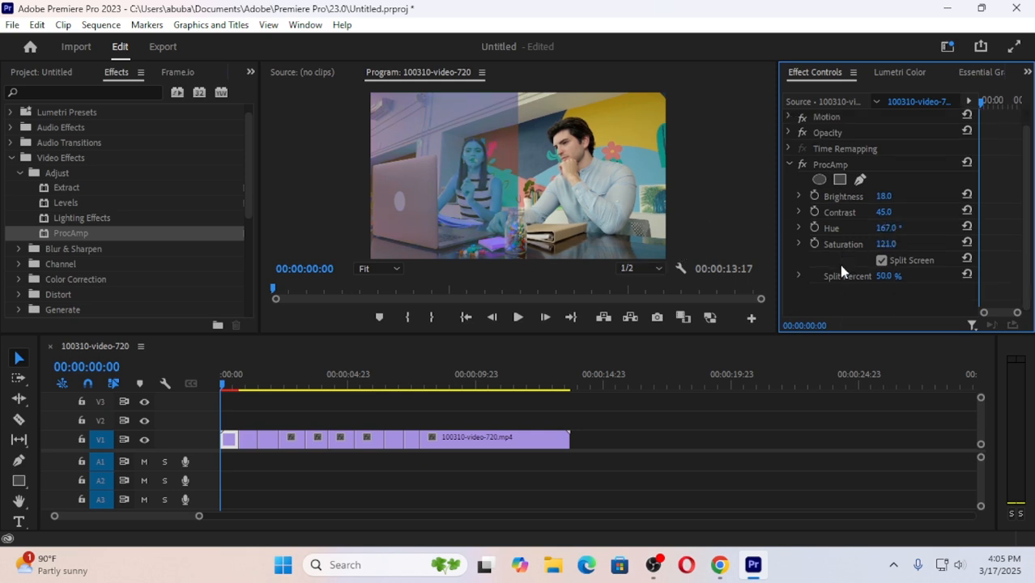
pyautogui.moveTo(886, 280)
pyautogui.mouseDown()
pyautogui.moveTo(911, 280)
pyautogui.moveTo(870, 281)
pyautogui.moveTo(904, 276)
pyautogui.mouseUp()
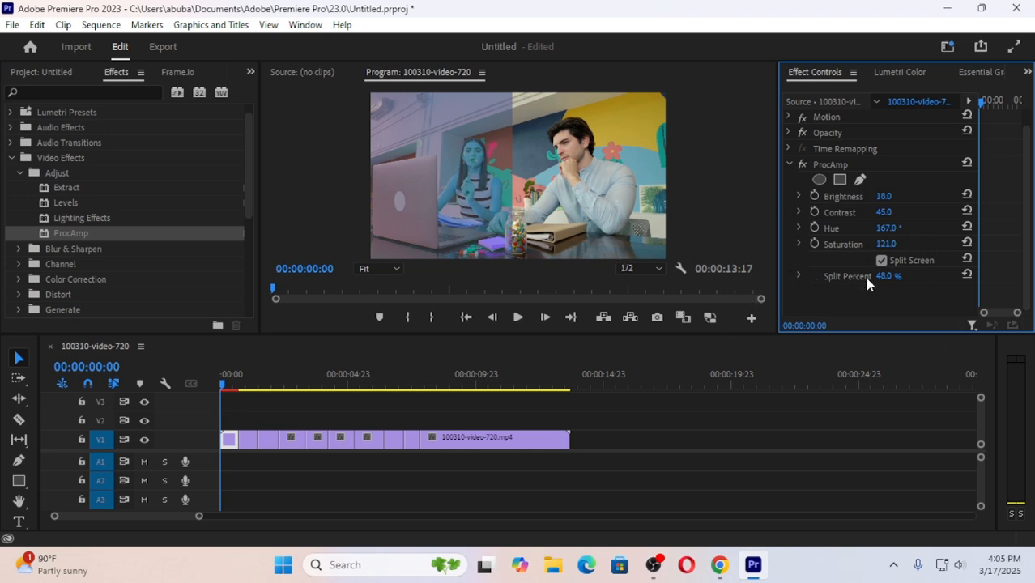
pyautogui.moveTo(883, 276); pyautogui.dragTo(908, 276)
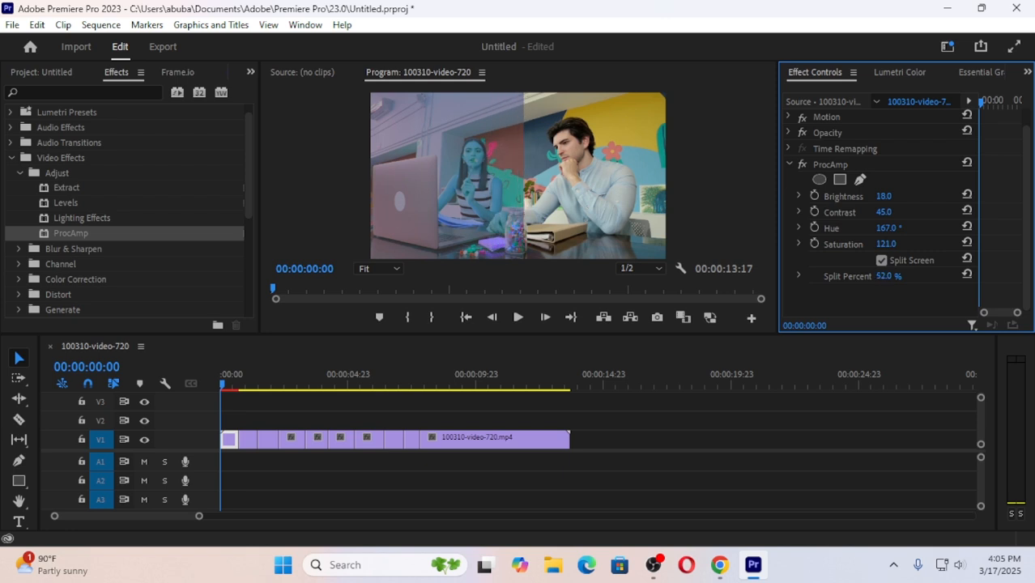